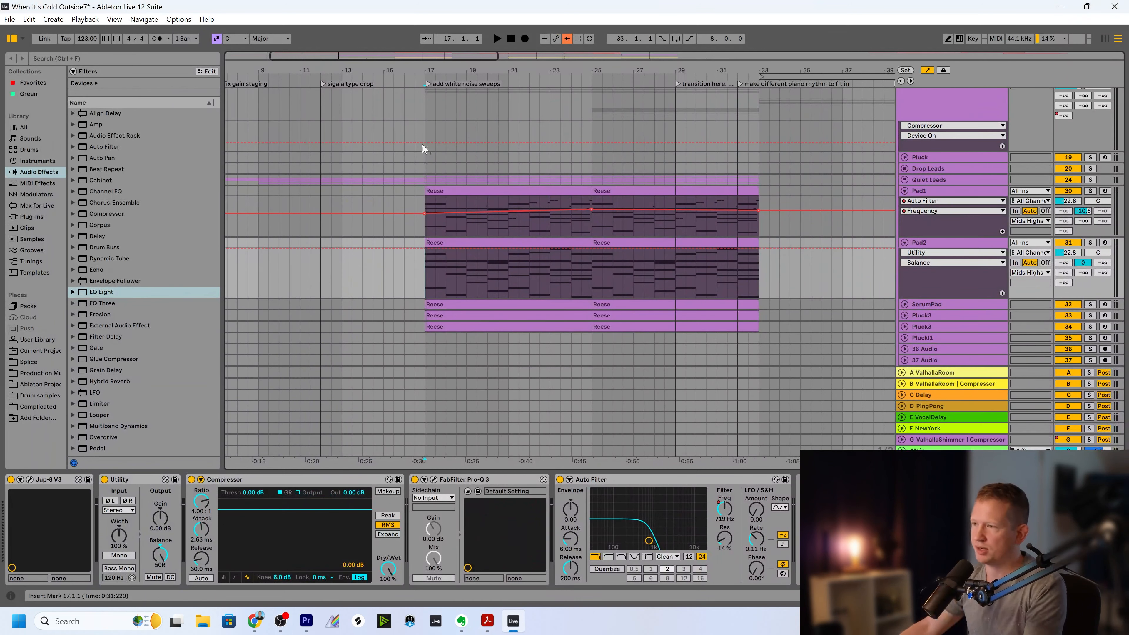
# Step: Fold the Pad1 and Pad2 tracks and place the insert marker at bar 17
pyautogui.moveTo(425, 71); pyautogui.dragTo(448, 54)
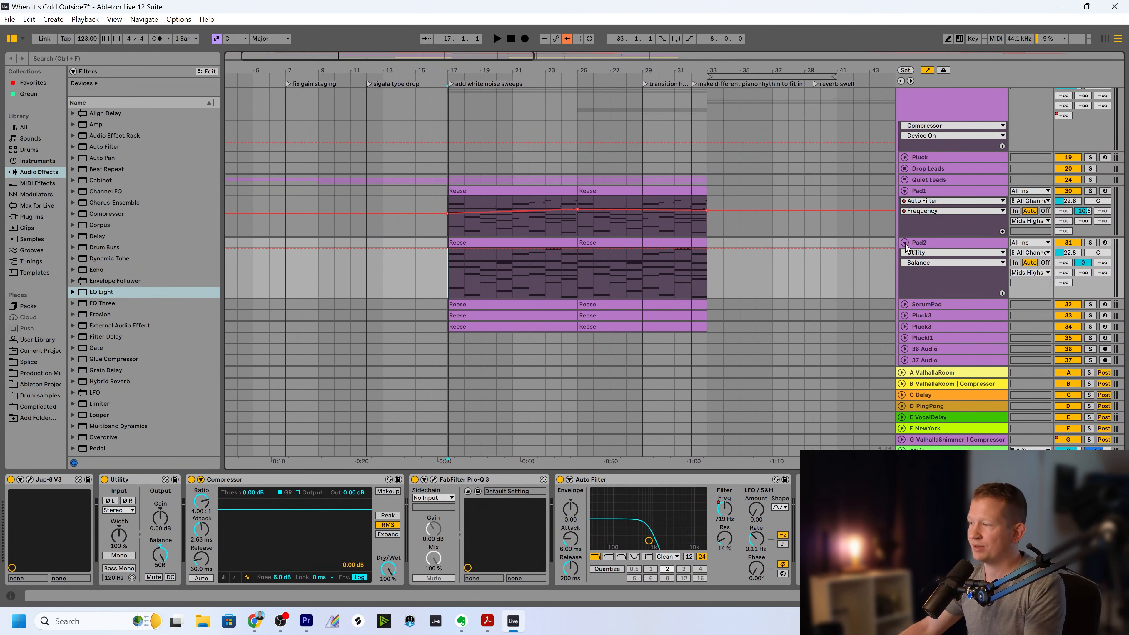
pyautogui.click(905, 244)
pyautogui.click(905, 191)
pyautogui.click(451, 282)
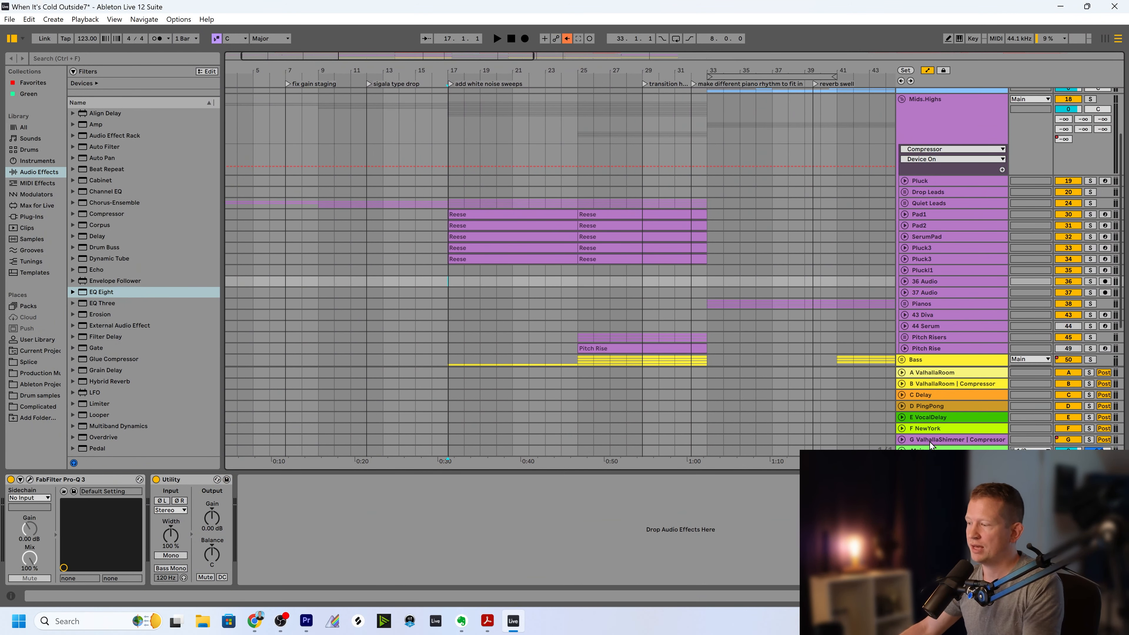
# Step: Play the song from bar 17 and toggle Mono on the Main track's Utility to compare mono with stereo
pyautogui.click(930, 448)
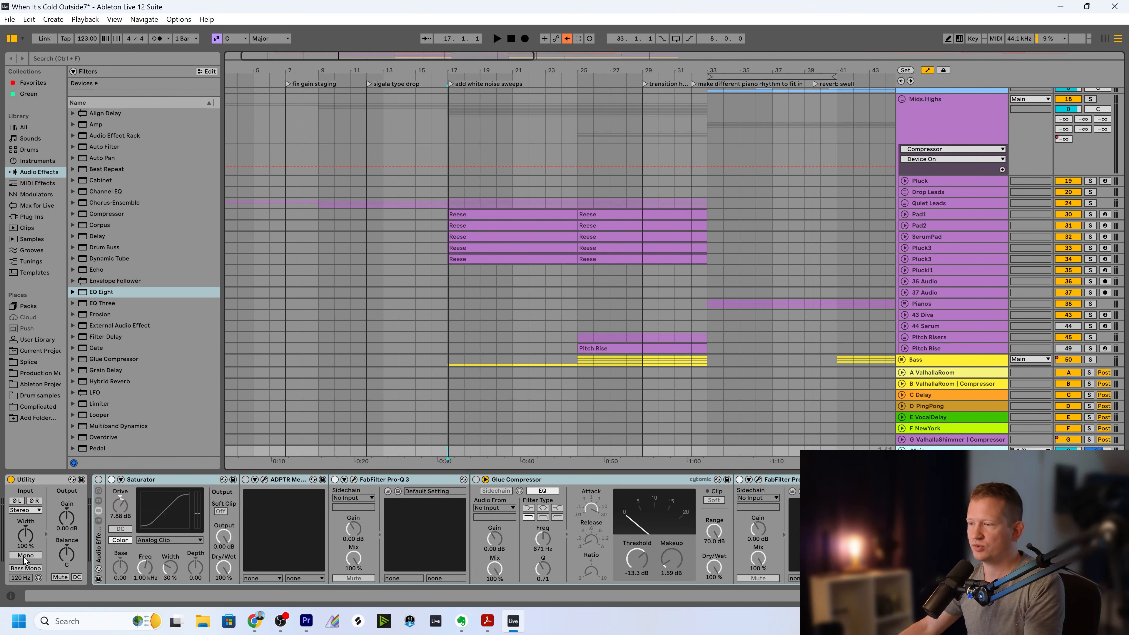
pyautogui.click(448, 205)
pyautogui.click(942, 451)
pyautogui.press('space')
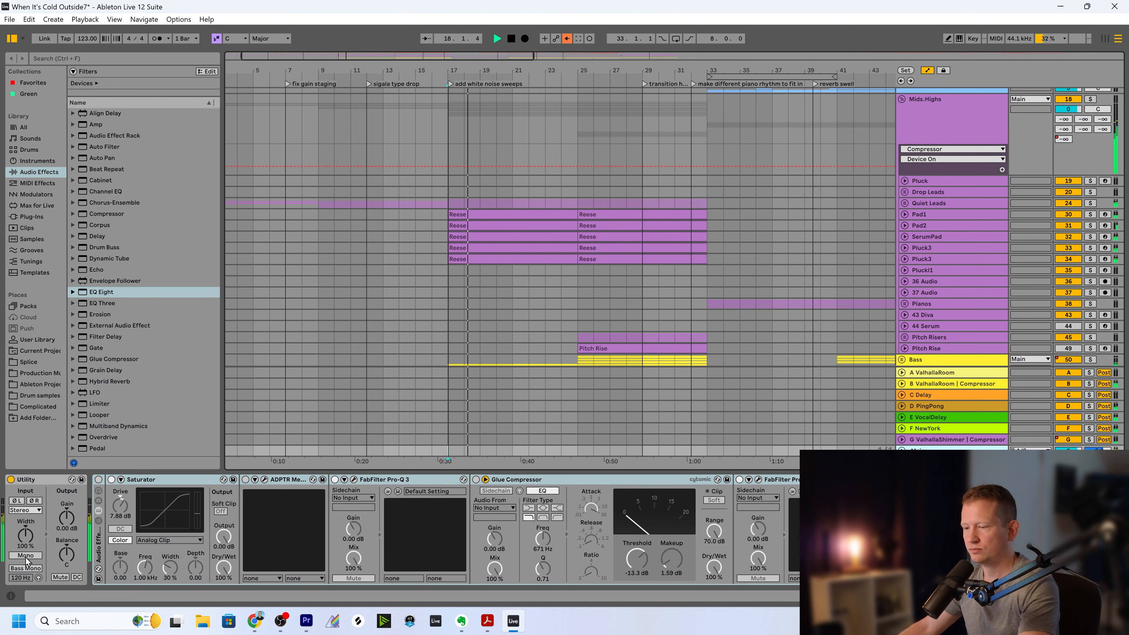
pyautogui.click(25, 555)
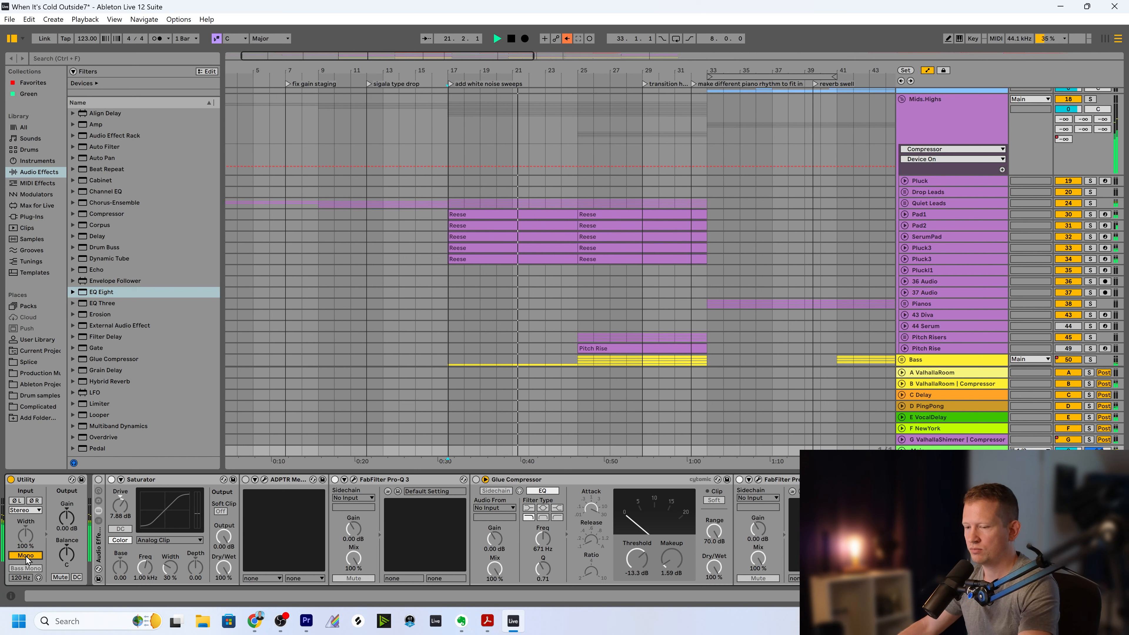
pyautogui.click(25, 556)
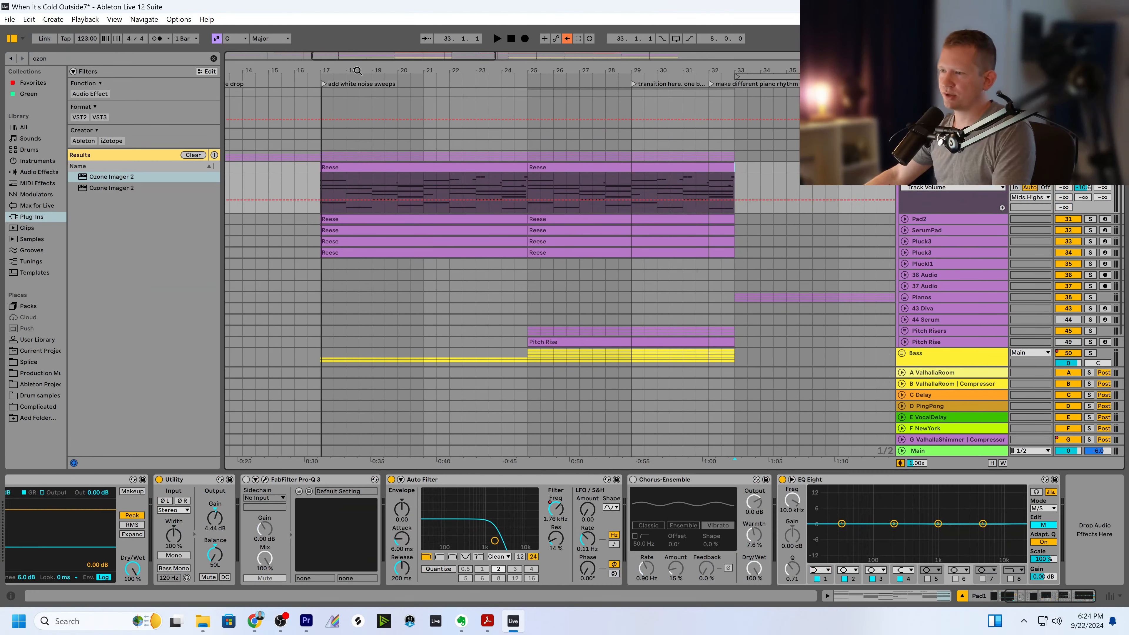
# Step: Centre the Balance of Pad1's Utility and play the pad from bar 17
pyautogui.click(416, 204)
pyautogui.press('+')
pyautogui.moveTo(523, 70); pyautogui.dragTo(459, 63)
pyautogui.click(336, 187)
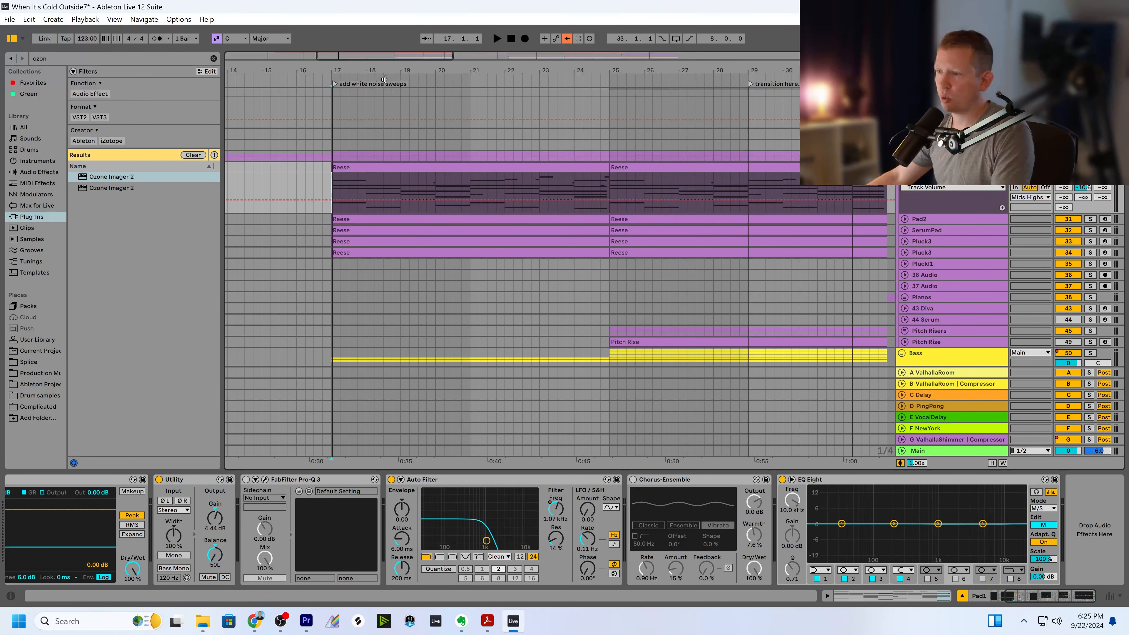
pyautogui.moveTo(757, 358); pyautogui.dragTo(774, 358)
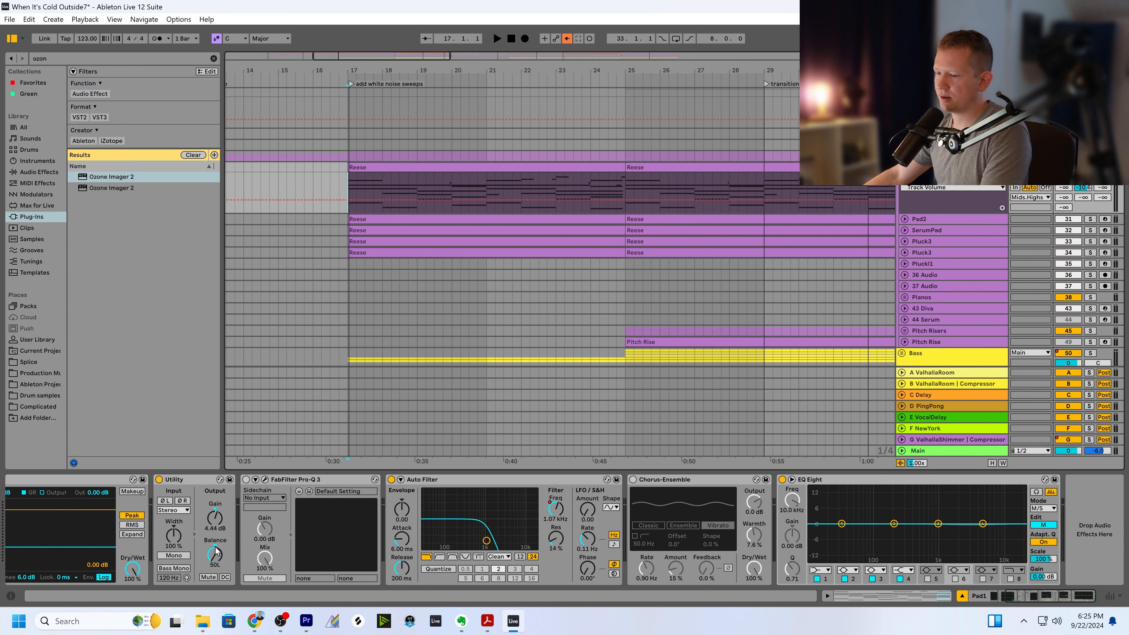
pyautogui.click(215, 555)
pyautogui.press('space')
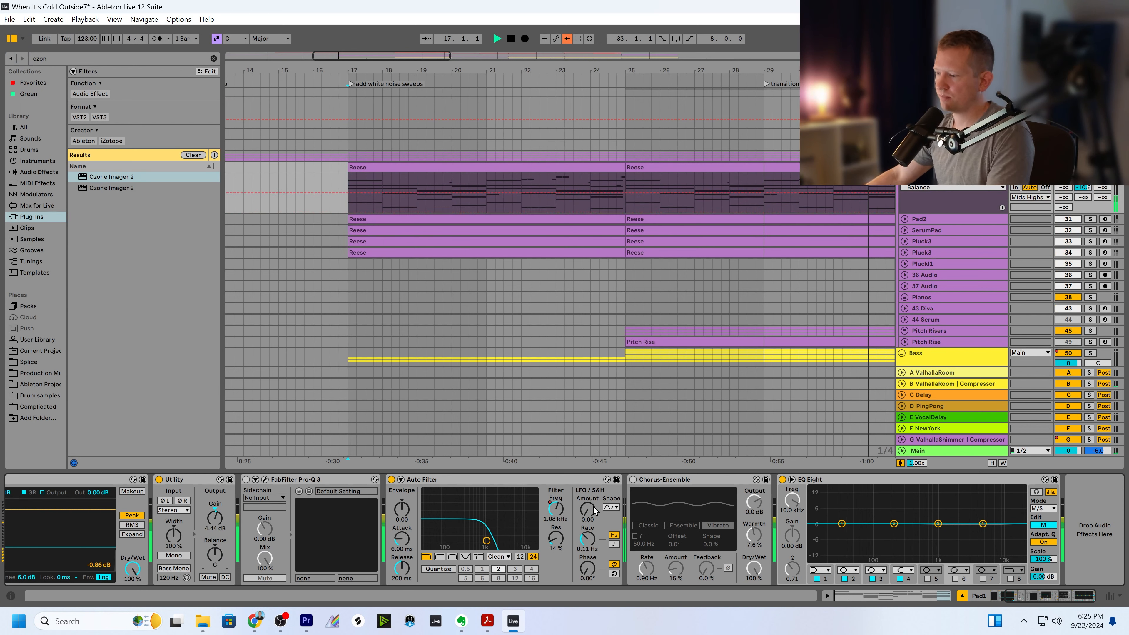
pyautogui.press('space')
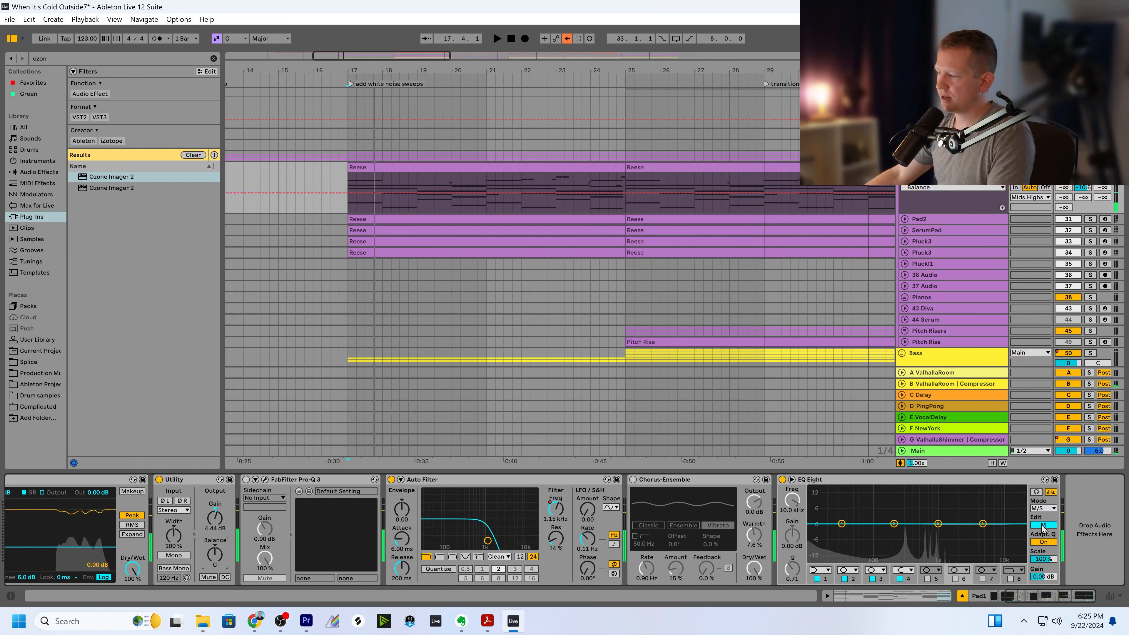
# Step: Set Pad1's EQ Eight to M/S mode, check its Side bands during playback, and return the edit target to Mid
pyautogui.click(1049, 508)
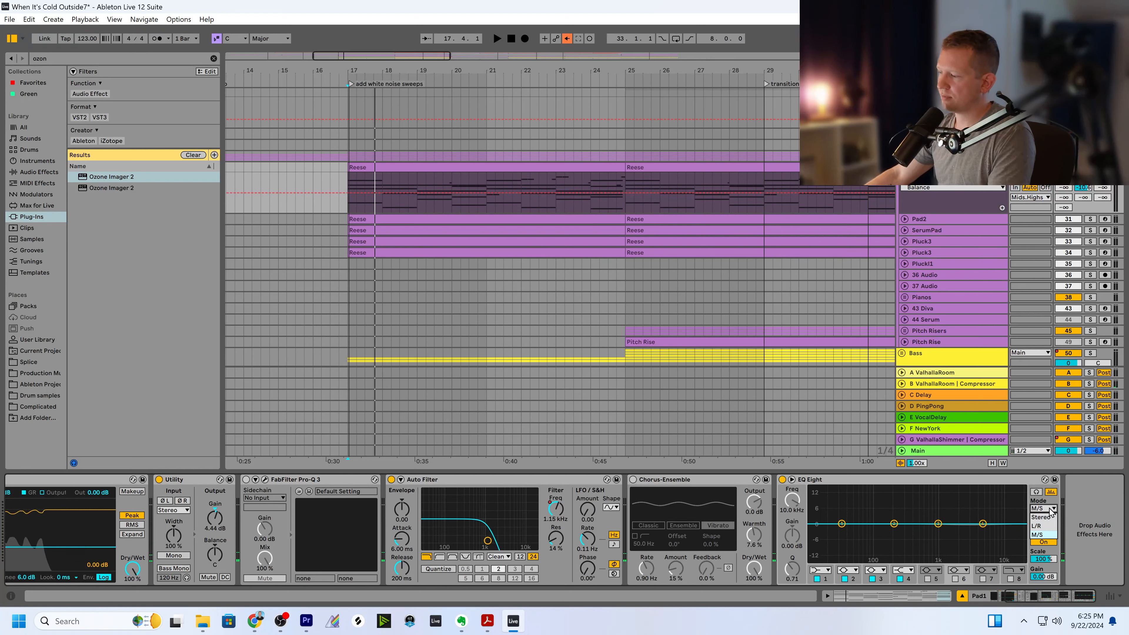
pyautogui.click(1044, 536)
pyautogui.click(1044, 525)
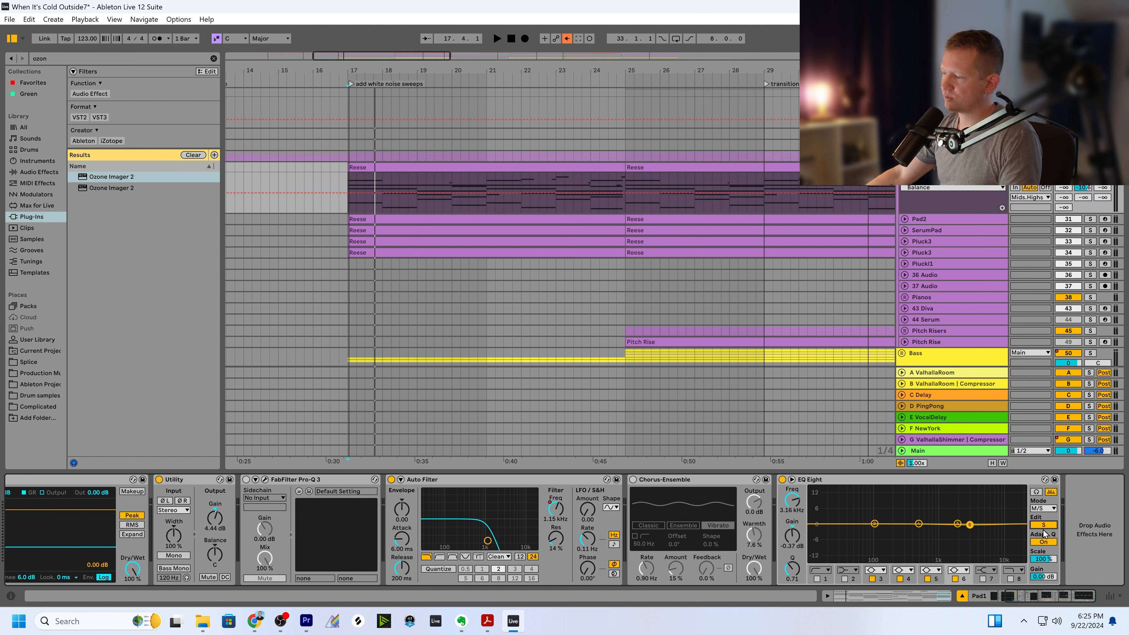
pyautogui.press('space')
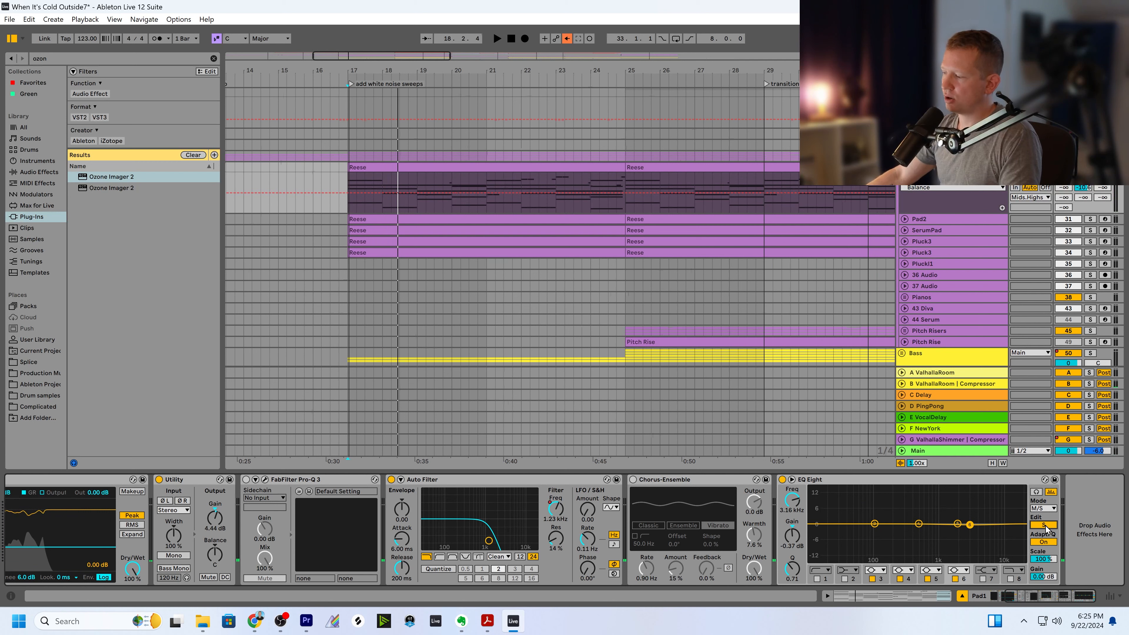
pyautogui.click(1044, 526)
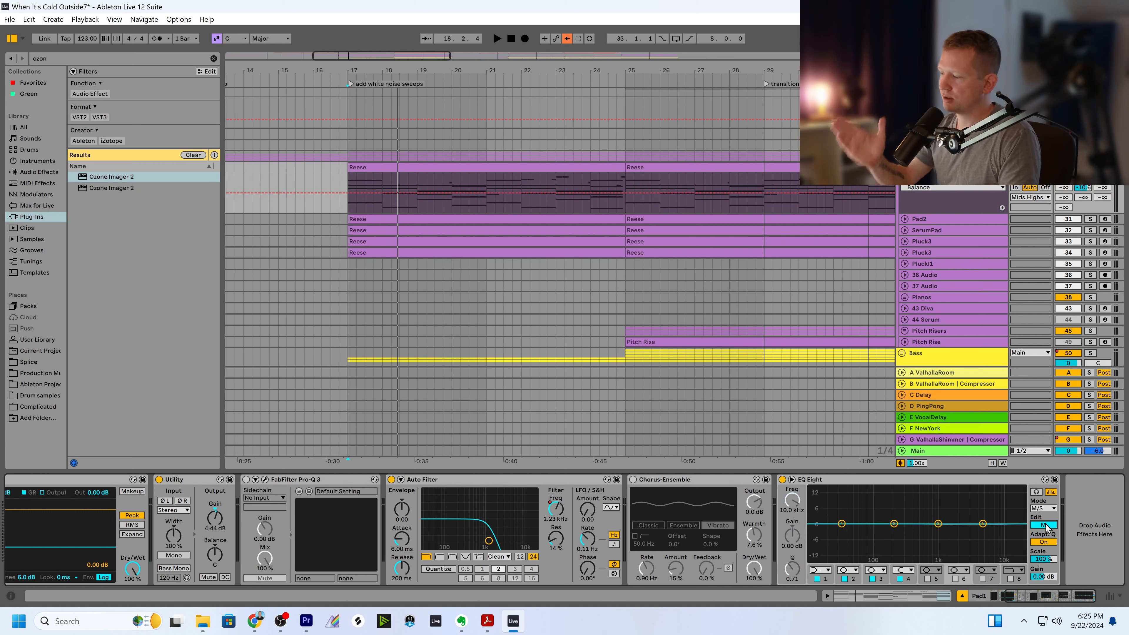
# Step: Change band 1 of the EQ Eight's Mid channel to a low-cut filter and raise its cutoff frequency
pyautogui.press('space')
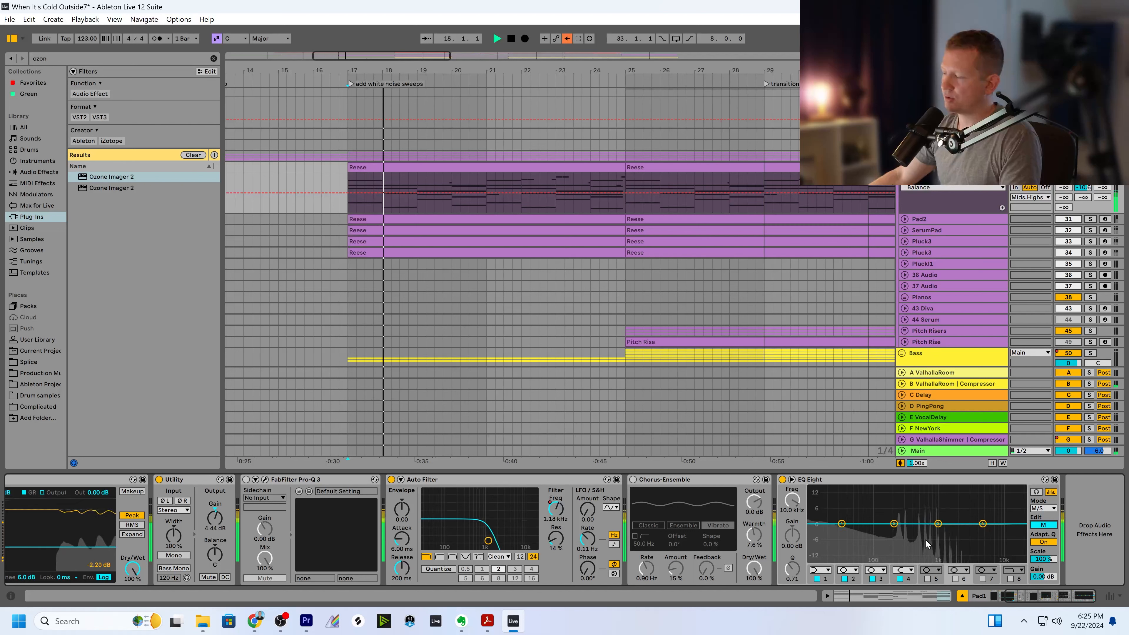
pyautogui.click(822, 570)
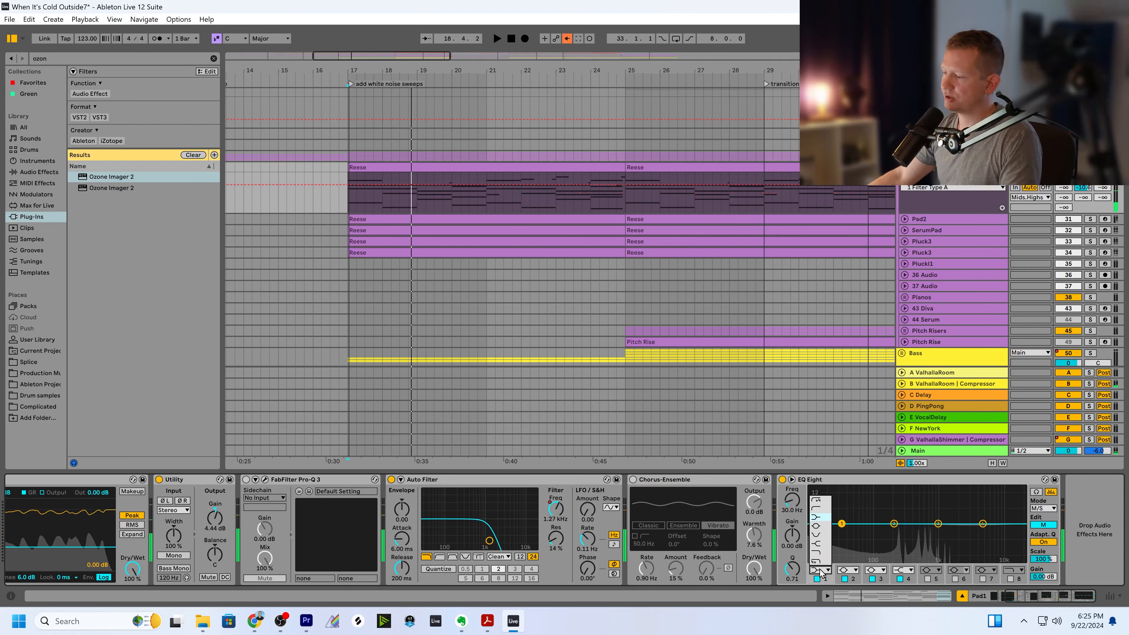
pyautogui.click(816, 509)
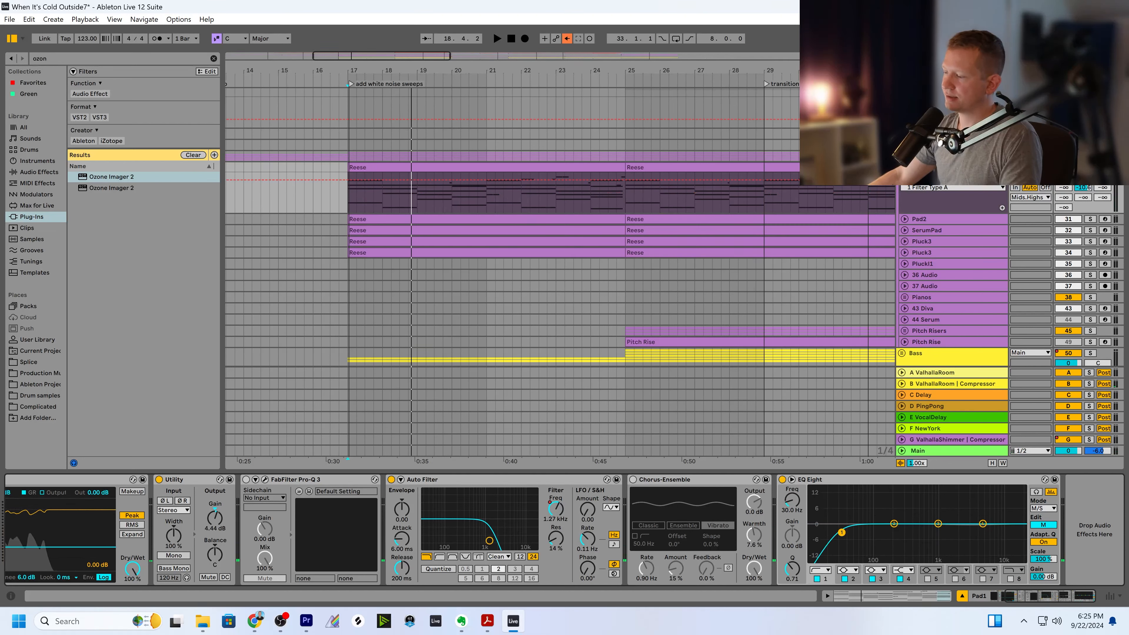
pyautogui.moveTo(841, 523); pyautogui.dragTo(878, 531)
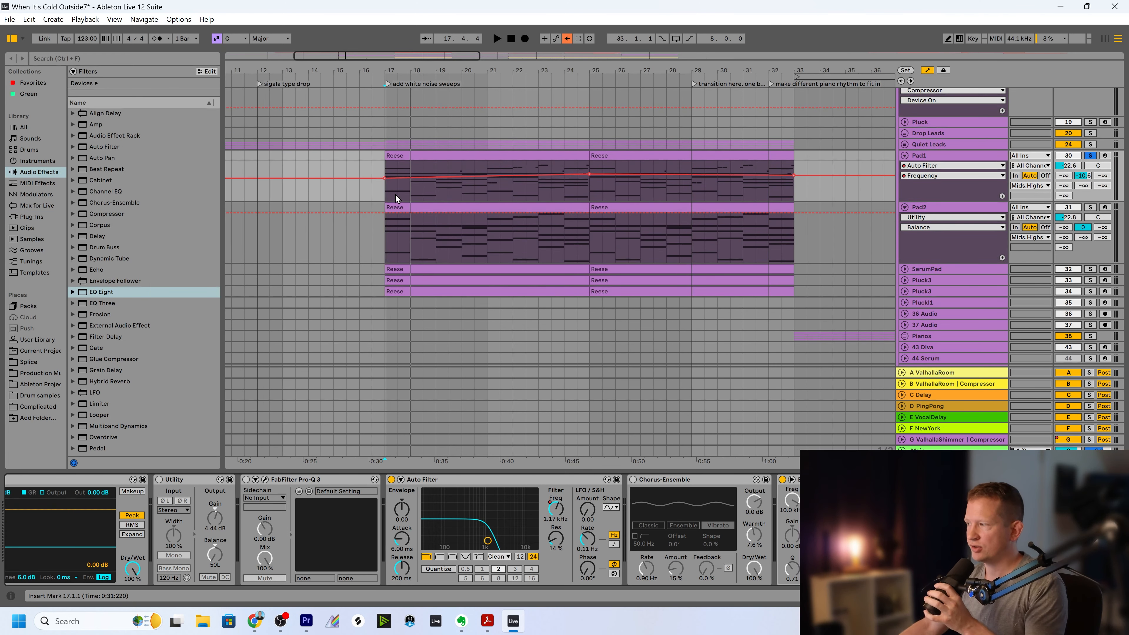
# Step: Compare the device chains of Pad2 and Pad1, and switch on Pad1's Utility panned 50L
pyautogui.click(933, 208)
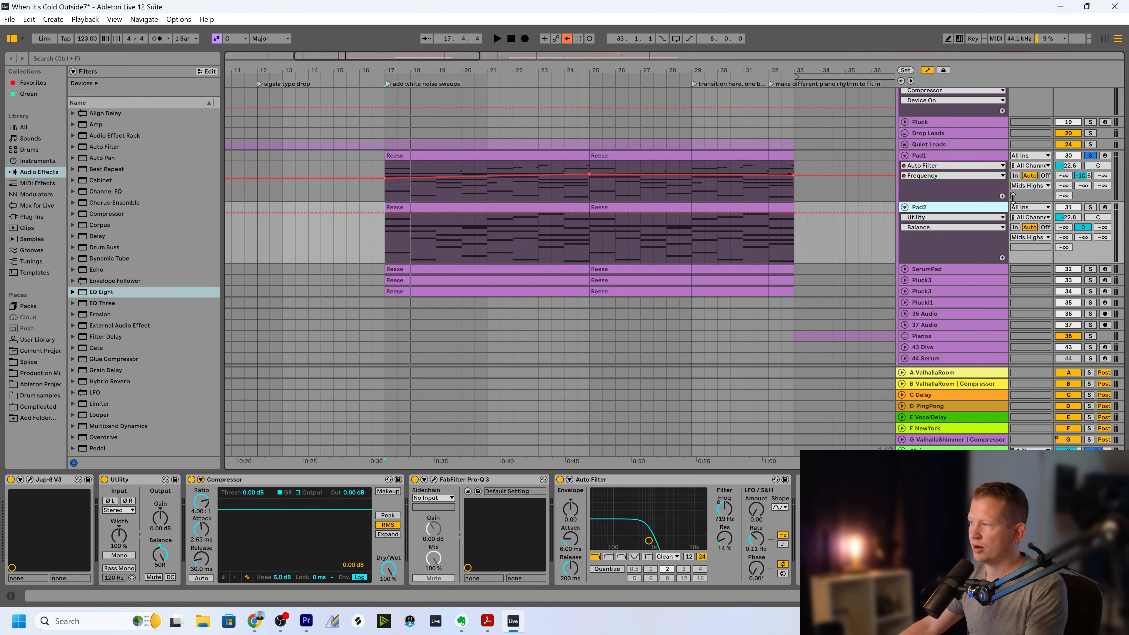
pyautogui.click(947, 160)
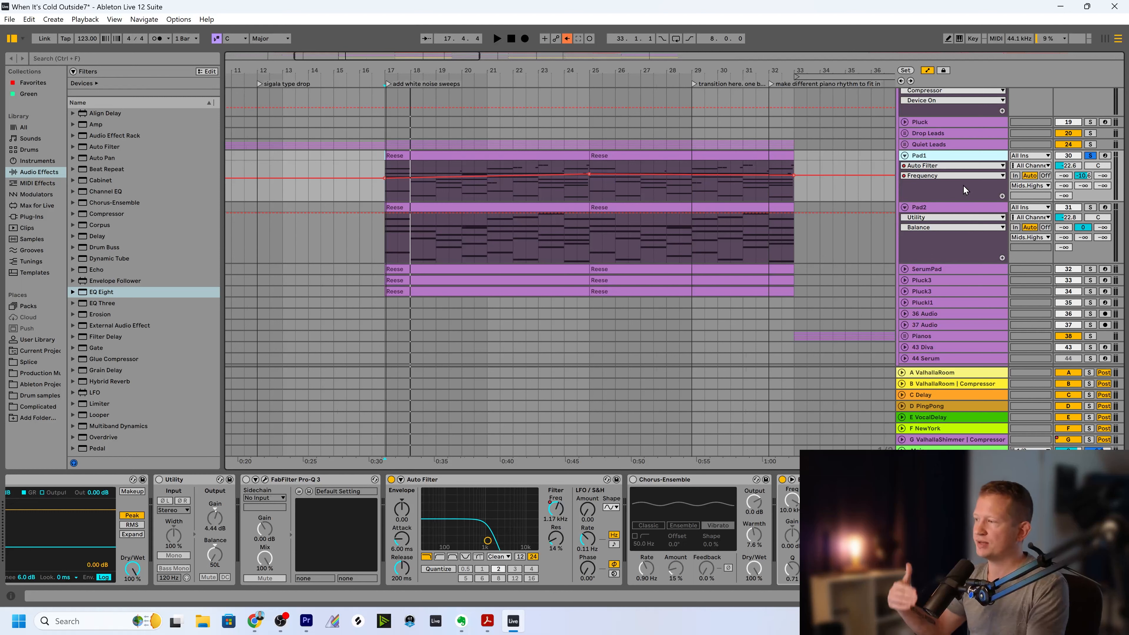
pyautogui.click(923, 196)
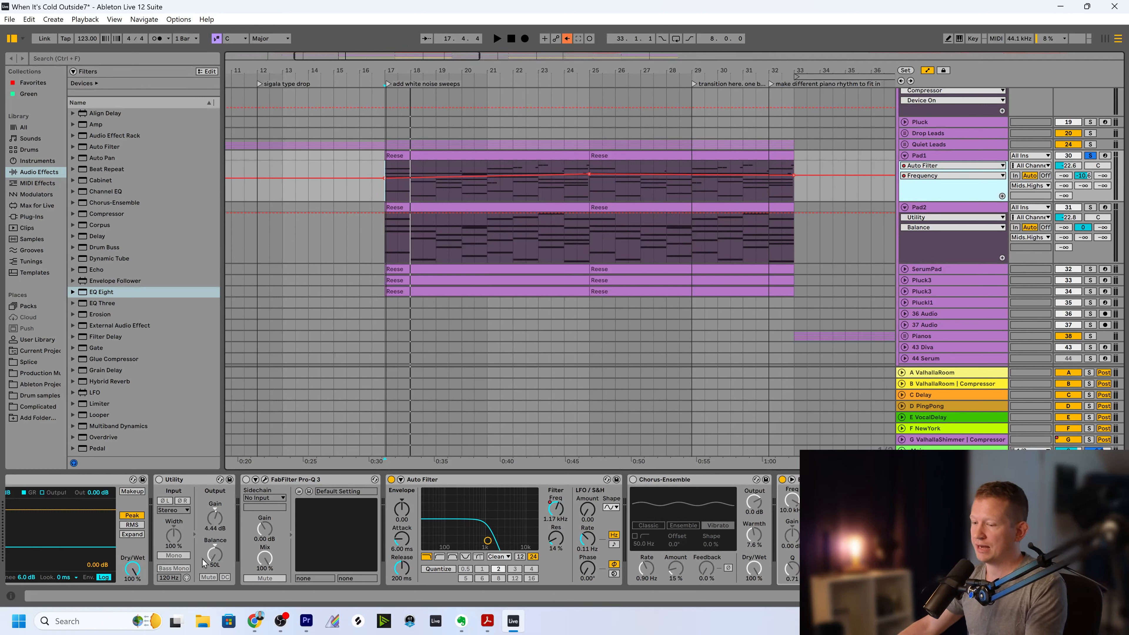
pyautogui.click(159, 480)
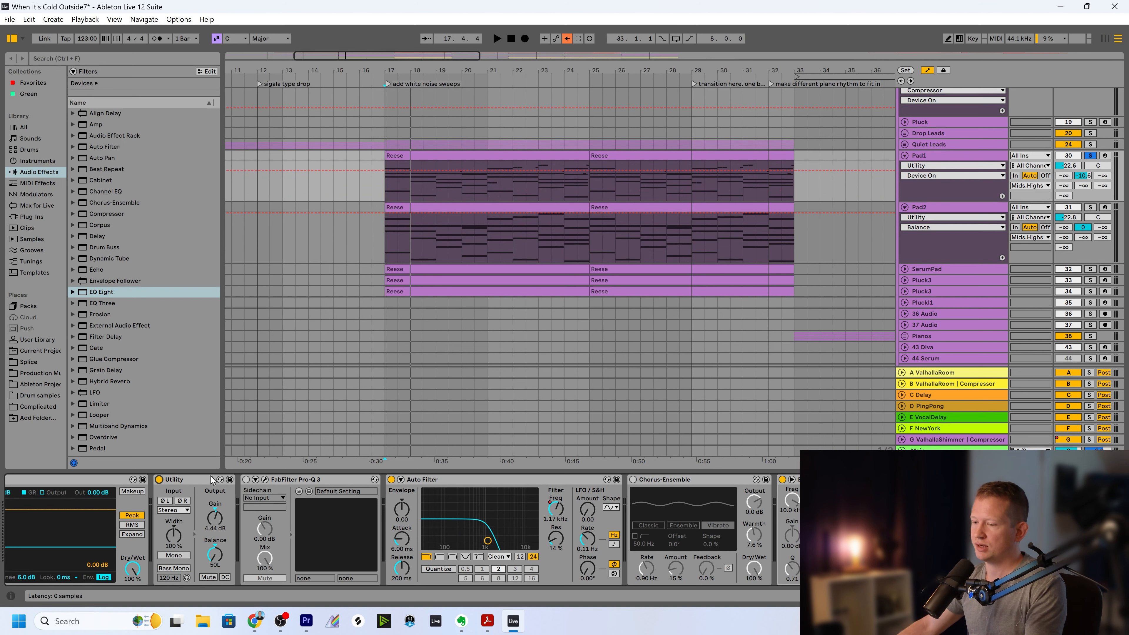
# Step: Solo Pad2 with its ValhallaRoom | Compressor send at -11.2 dB and show its Utility Balance automation
pyautogui.click(1084, 227)
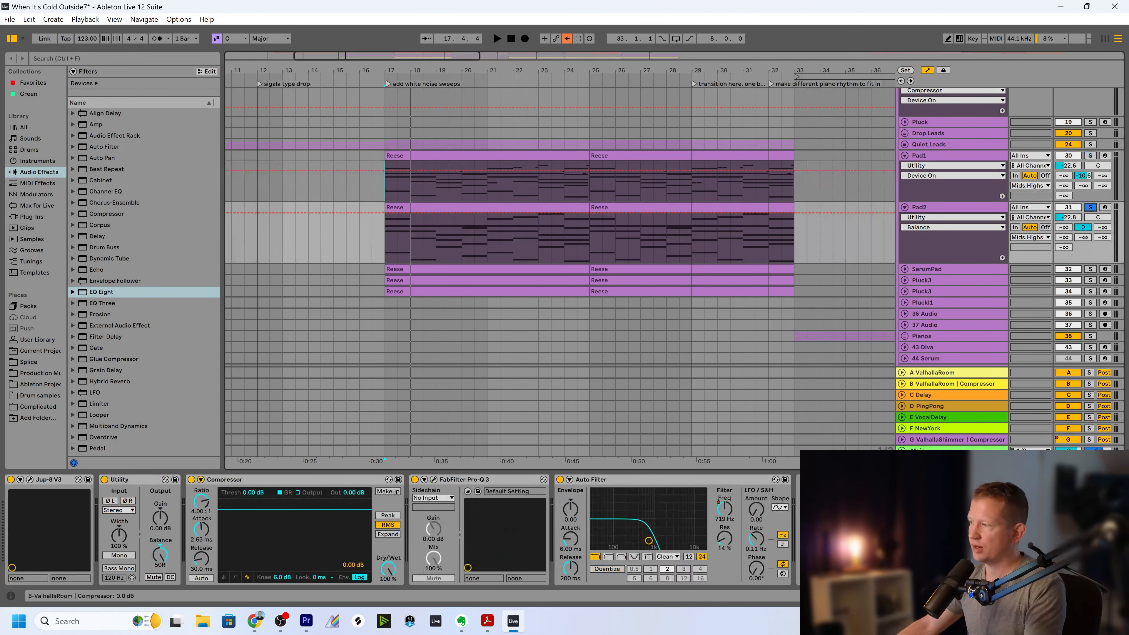
pyautogui.click(160, 559)
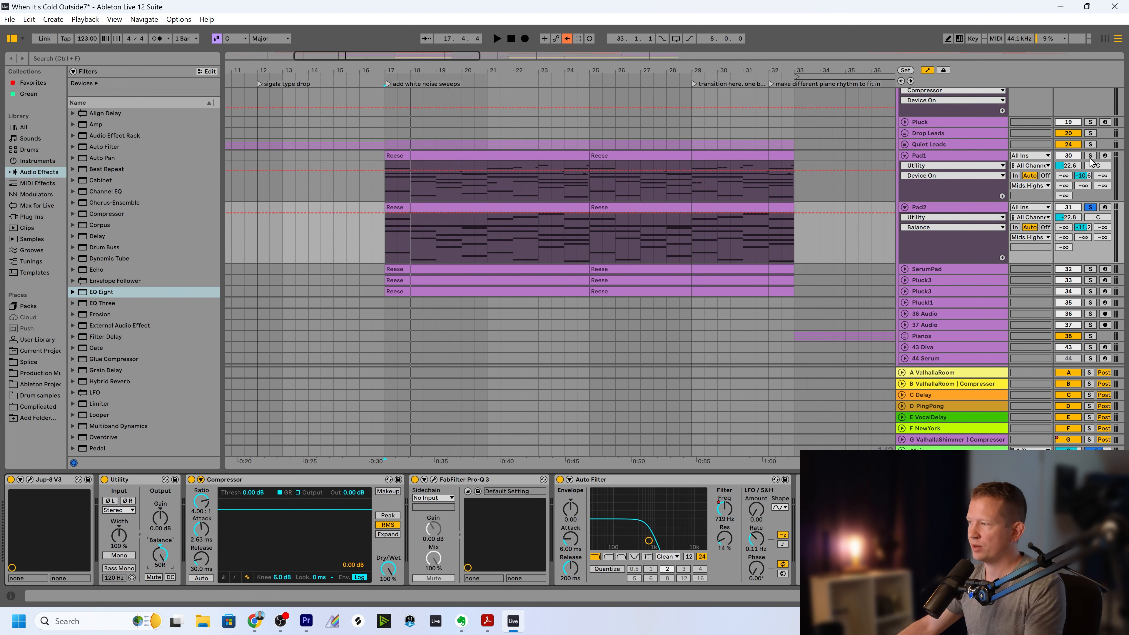
# Step: Play Pad1 and Pad2 soloed together from bar 17 to hear their opposite panning, and clear both solos
pyautogui.click(900, 180)
pyautogui.press('space')
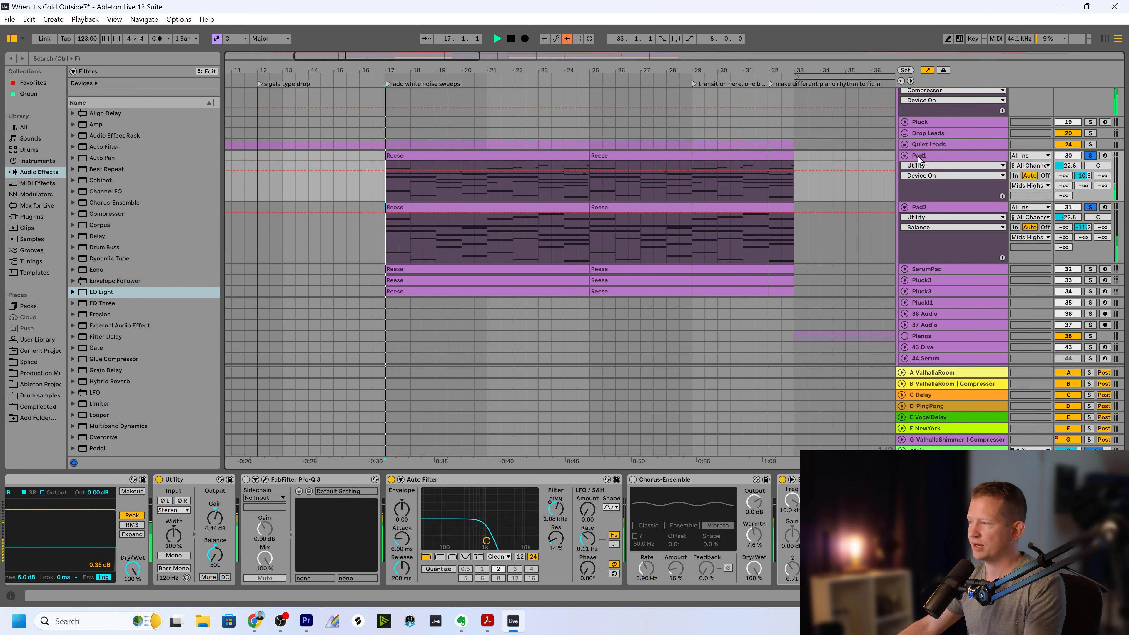
pyautogui.click(929, 208)
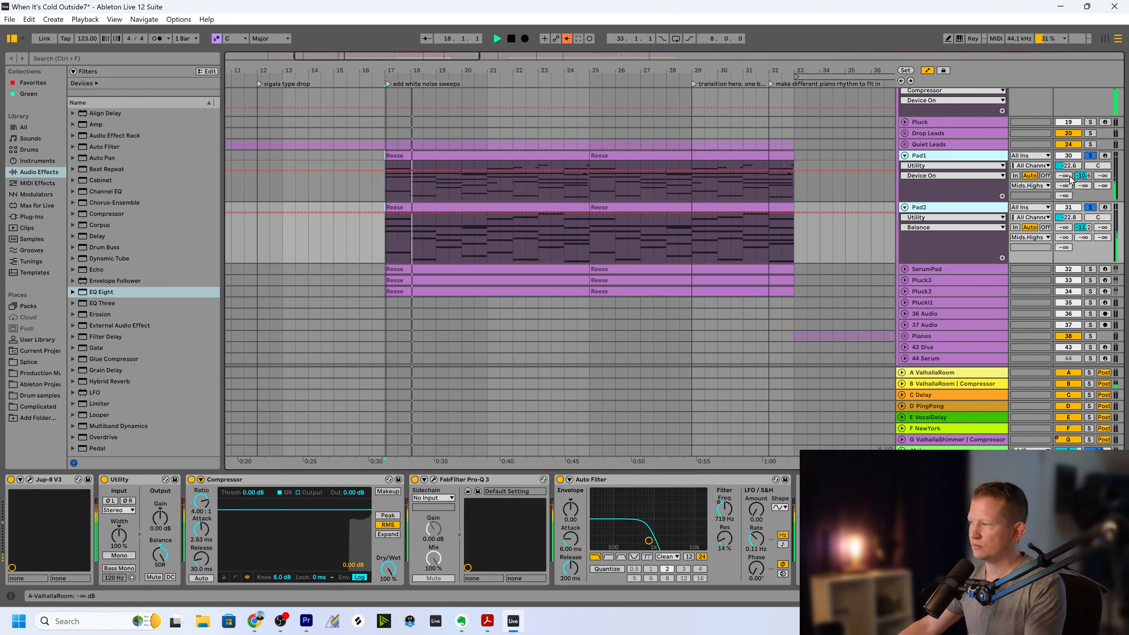
pyautogui.moveTo(1069, 166)
pyautogui.mouseDown()
pyautogui.moveTo(1068, 138)
pyautogui.moveTo(1068, 166)
pyautogui.mouseUp()
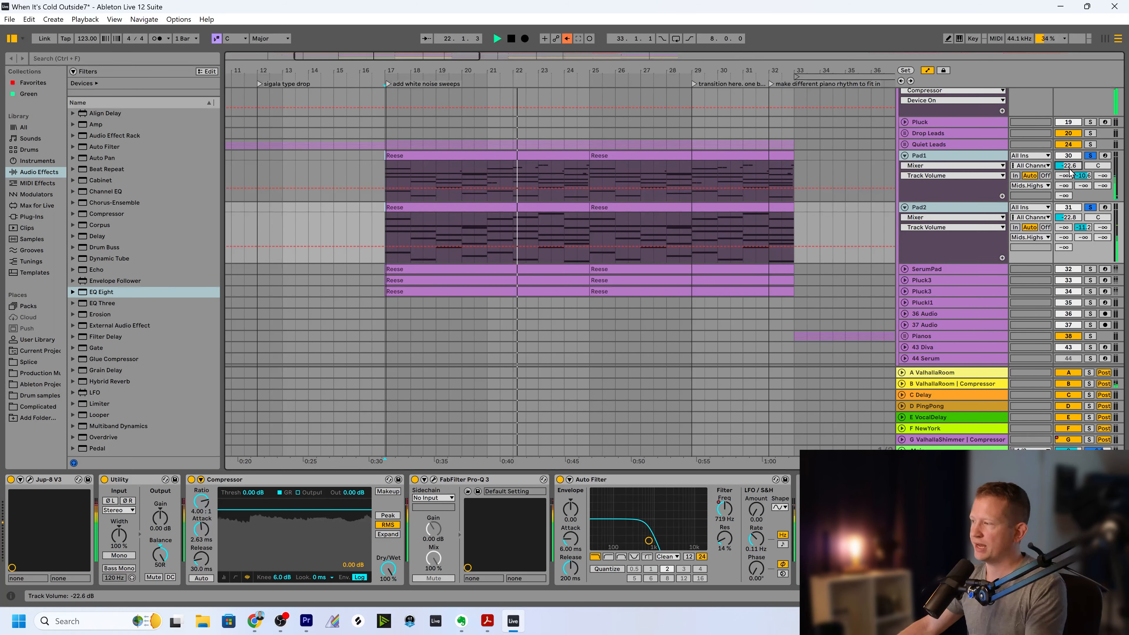
pyautogui.press('space')
pyautogui.click(1091, 156)
pyautogui.click(932, 156)
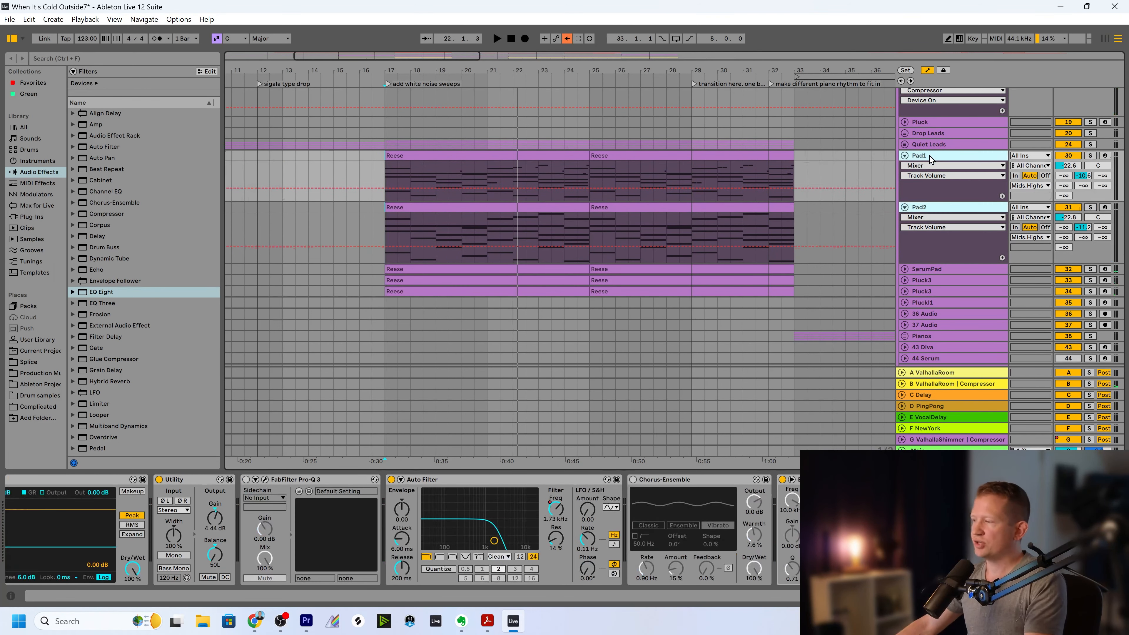
pyautogui.click(930, 189)
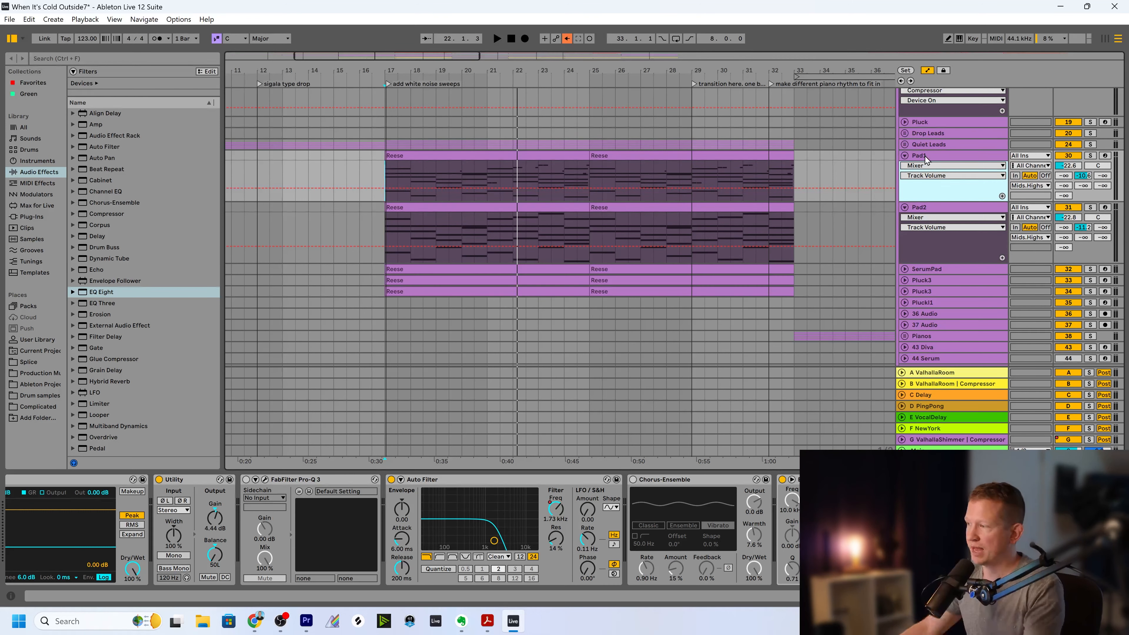
# Step: Fold the Pad1 and Pad2 tracks and collapse the Mids.Highs group
pyautogui.click(905, 156)
pyautogui.click(905, 167)
pyautogui.scroll(3, 858, 249)
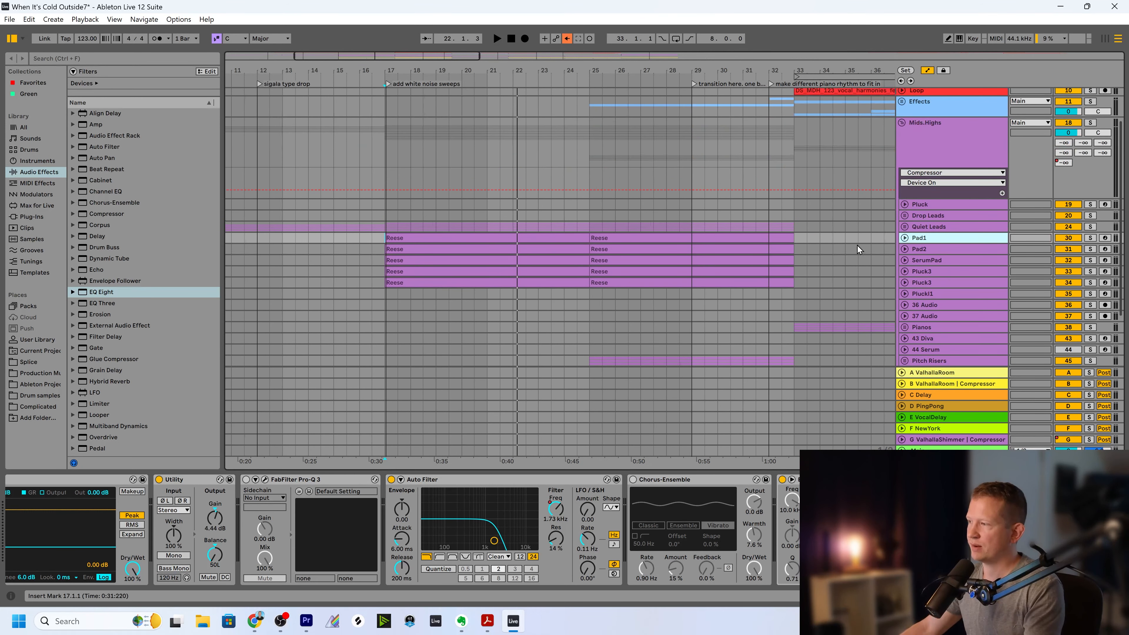
pyautogui.scroll(1, 858, 246)
pyautogui.click(930, 186)
pyautogui.click(903, 157)
# Step: Solo the Mids.Highs group and play it from bar 17
pyautogui.click(1090, 182)
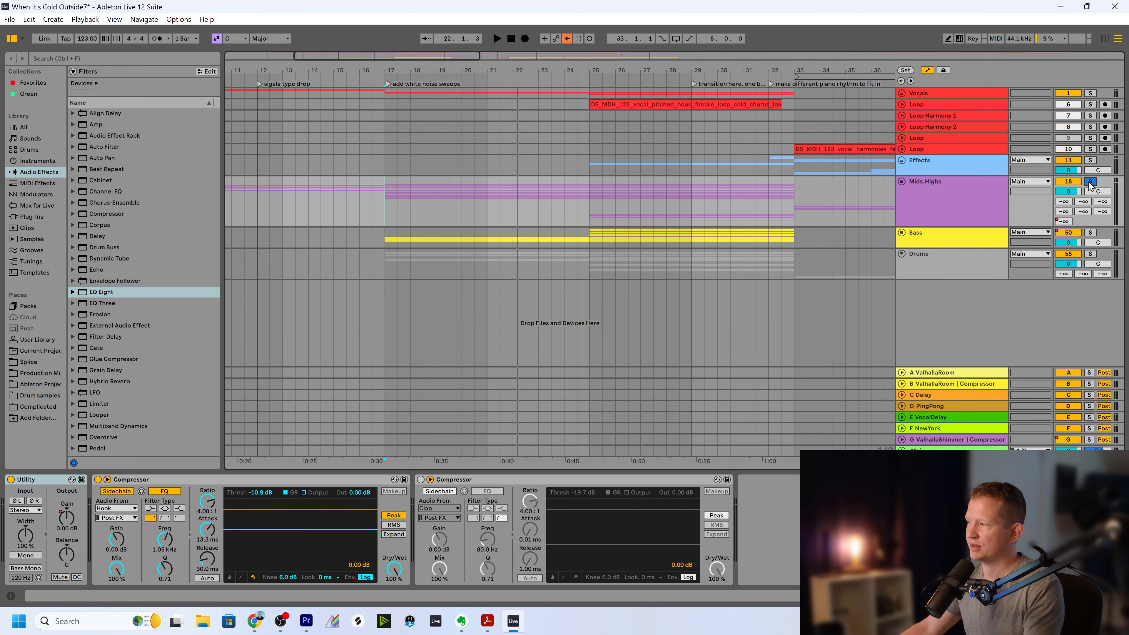
pyautogui.click(385, 220)
pyautogui.press('space')
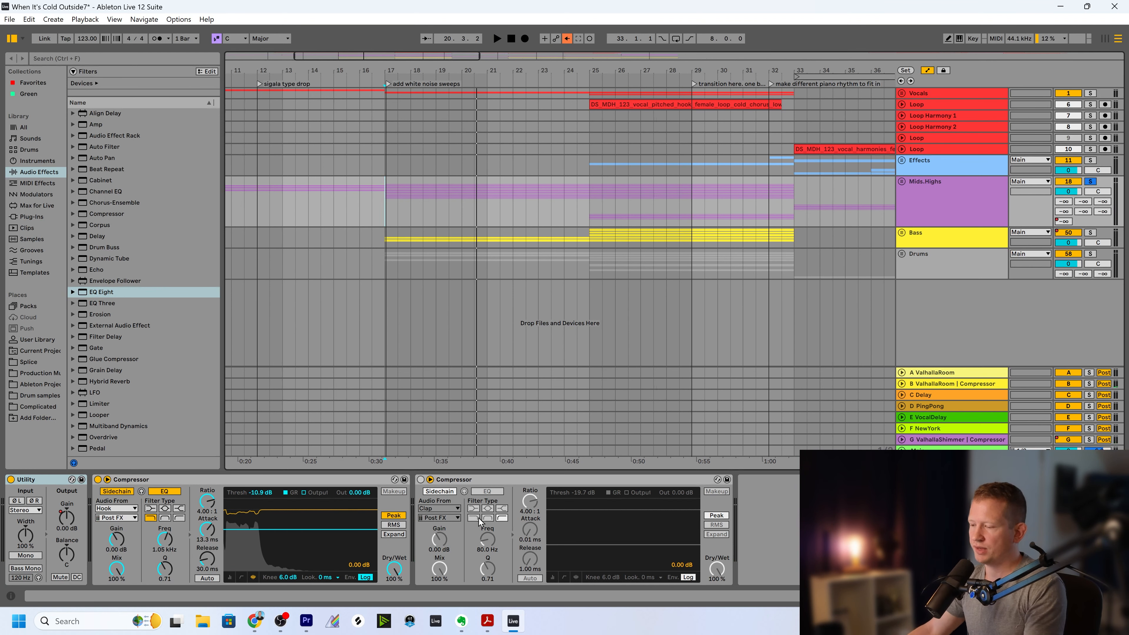
# Step: Switch to Adobe Acrobat and view the MMS Stereo Image Diagram for the placement of each element
pyautogui.click(487, 623)
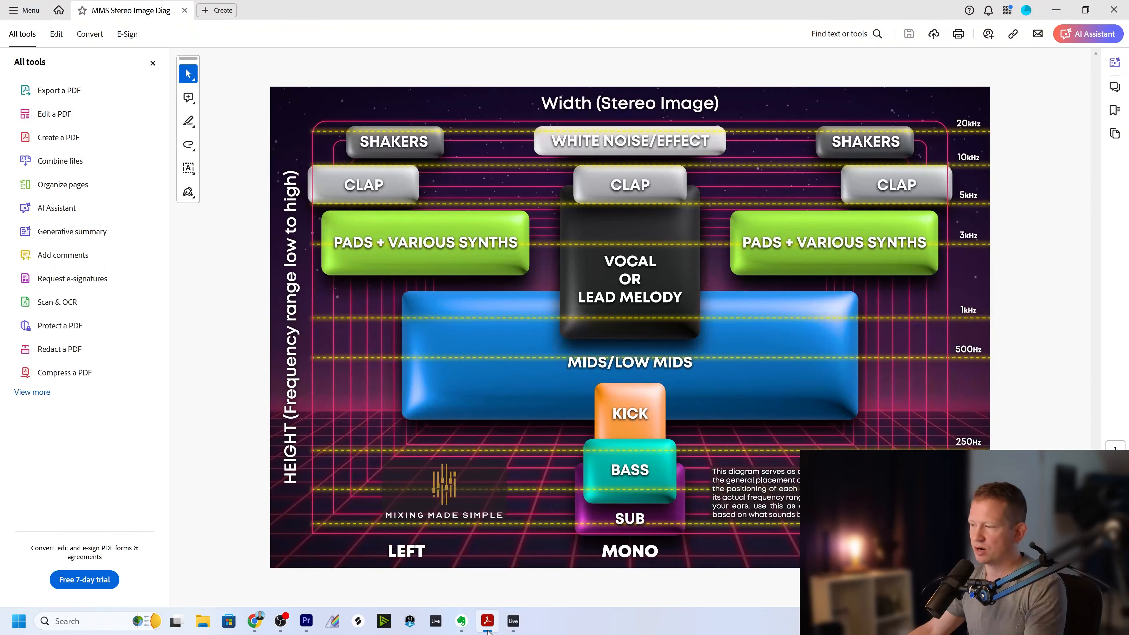
pyautogui.click(487, 622)
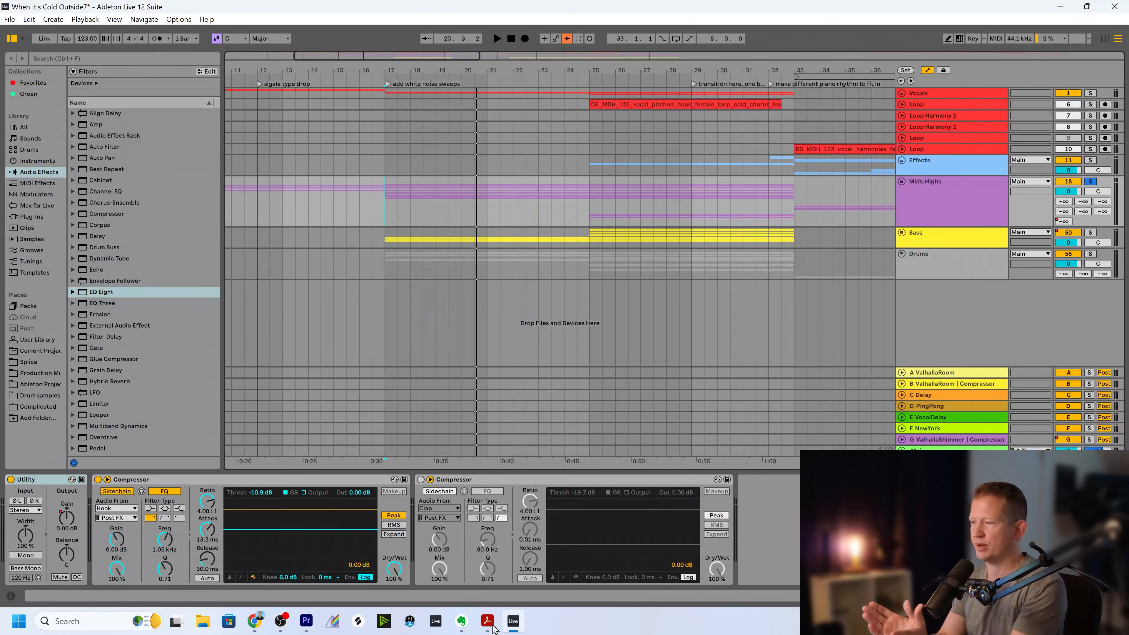
pyautogui.click(488, 623)
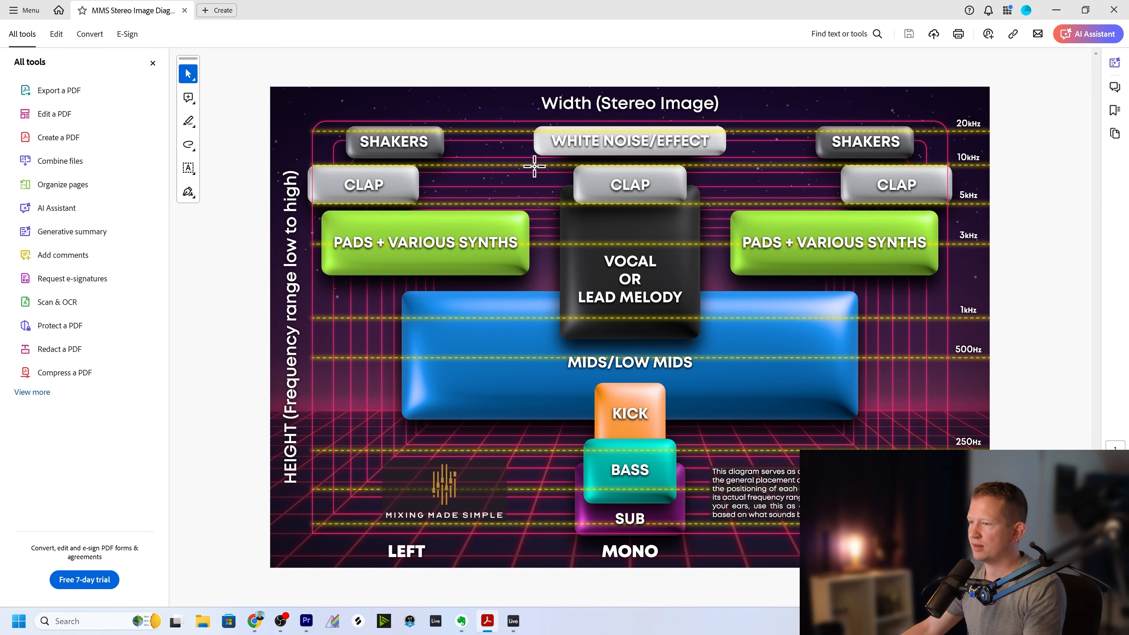
# Step: Switch back to Ableton Live, expand the Drums group and place the playback start at bar 17 on the first Clap track
pyautogui.click(1072, 12)
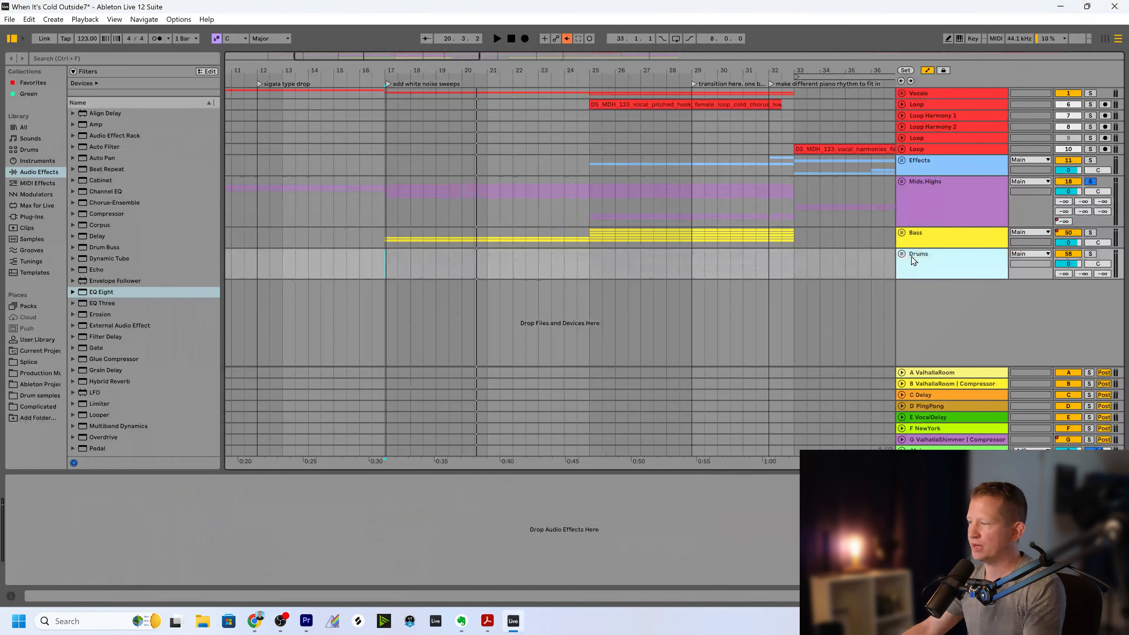
pyautogui.scroll(-3, 533, 267)
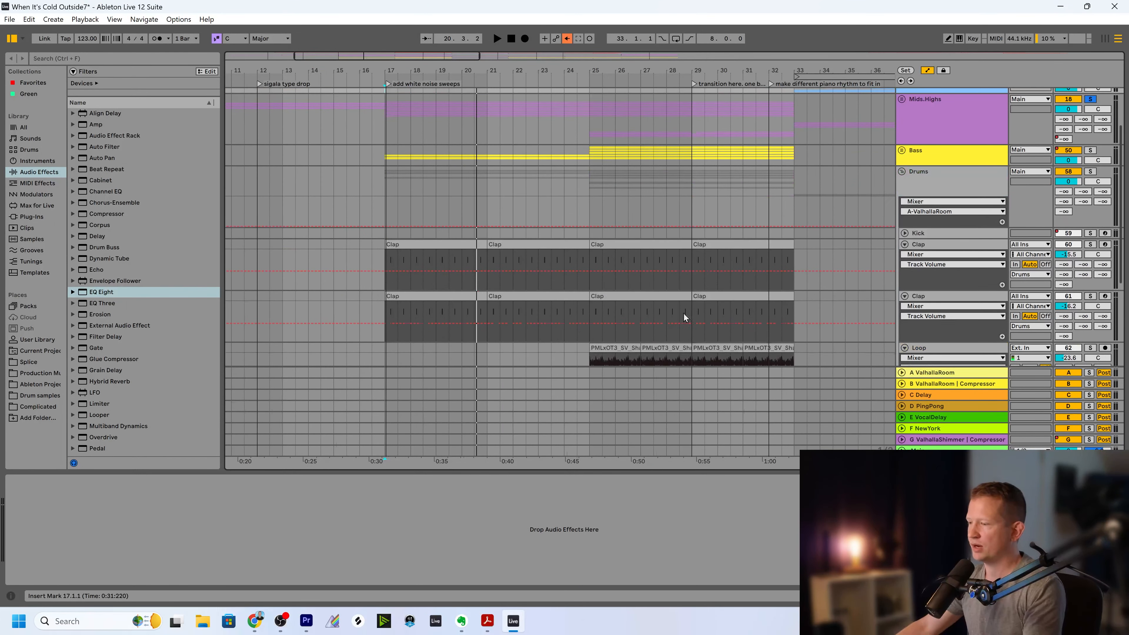
pyautogui.click(384, 267)
pyautogui.scroll(-3, 409, 267)
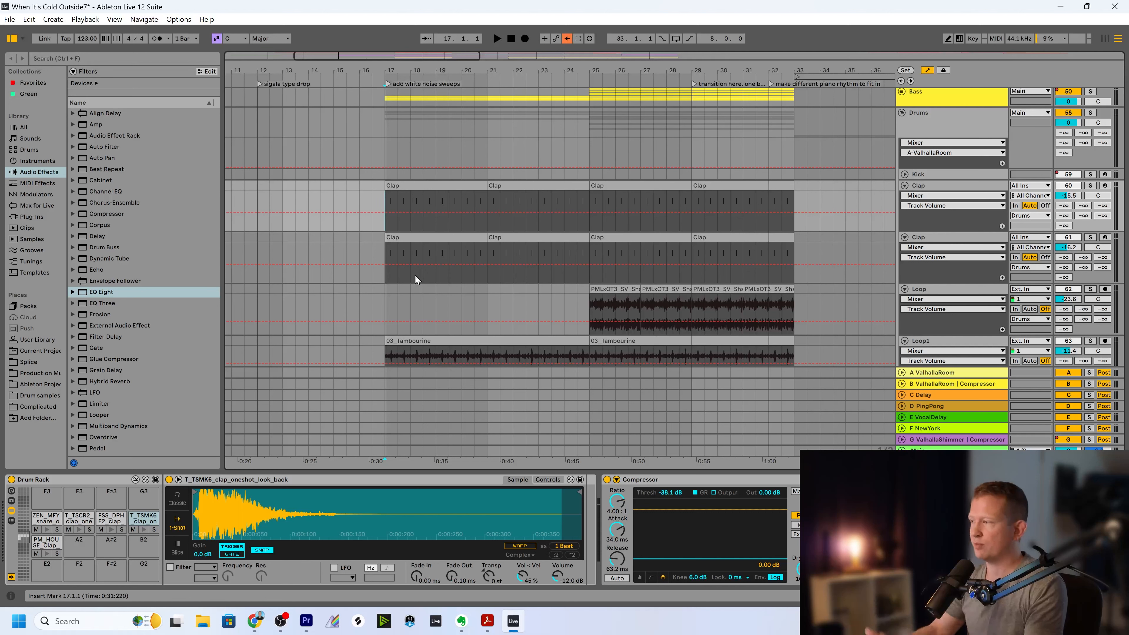
pyautogui.click(1094, 186)
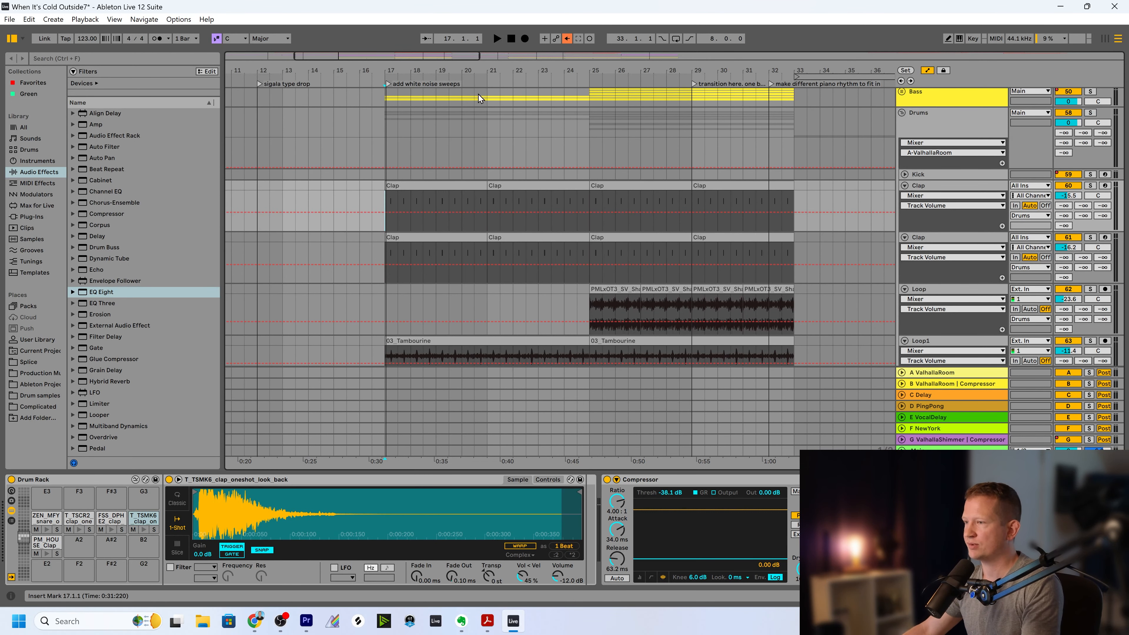
# Step: Play the arrangement from bar 17 with no tracks soloed, and solo the Drums group during playback
pyautogui.moveTo(440, 60); pyautogui.dragTo(425, 62)
pyautogui.press('space')
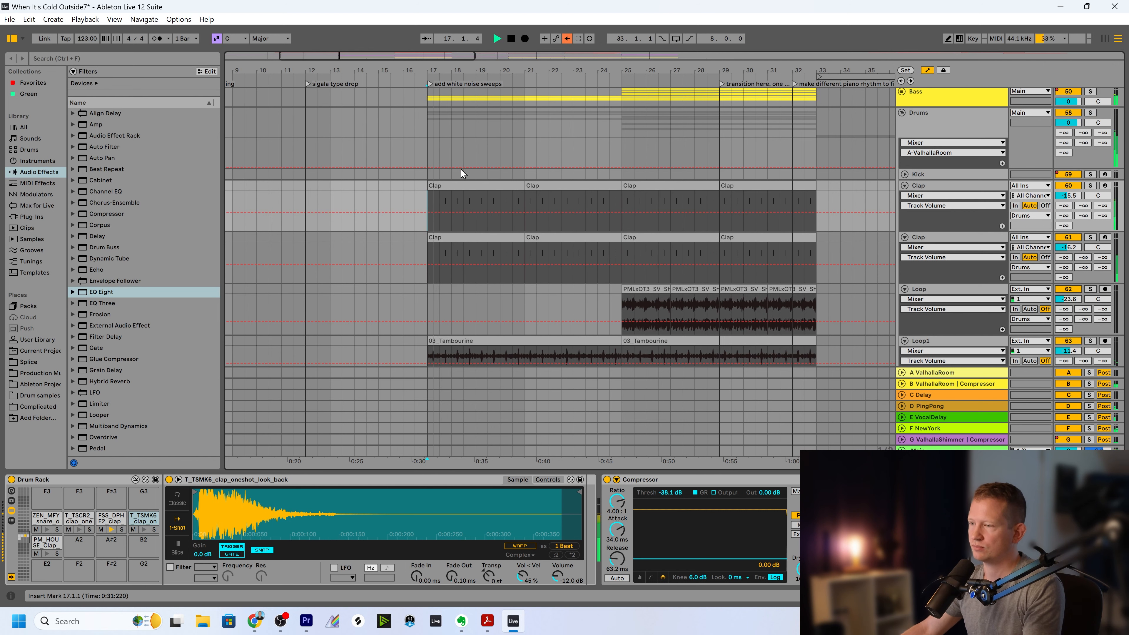
pyautogui.click(708, 236)
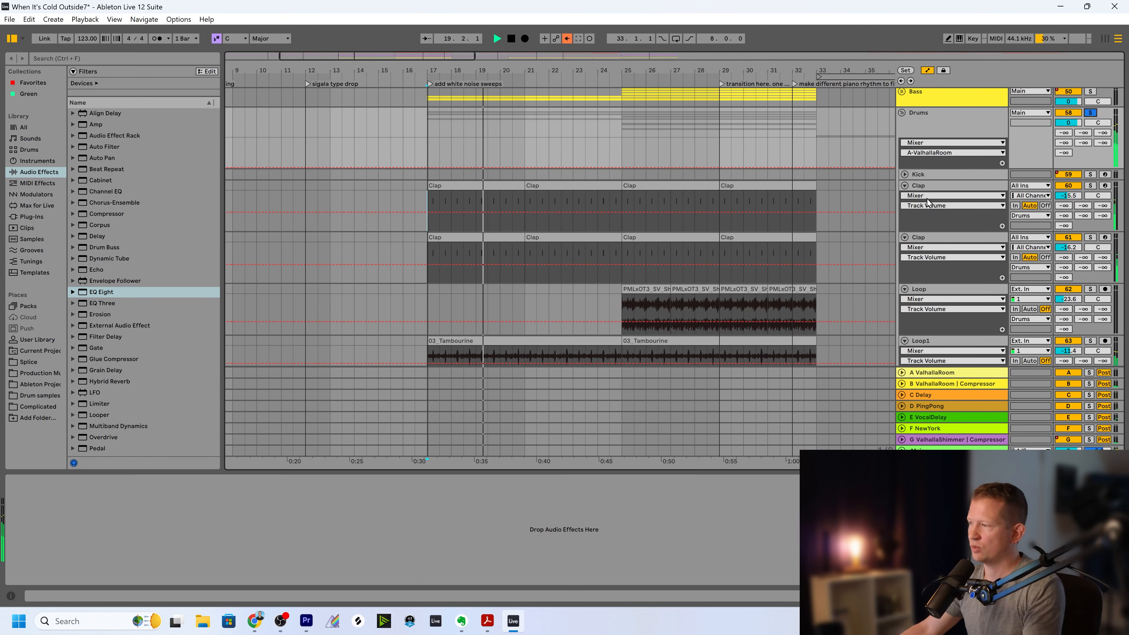
# Step: Solo the first Clap track and play it alone from bar 17
pyautogui.click(931, 191)
pyautogui.click(1091, 186)
pyautogui.press('space')
pyautogui.press('space')
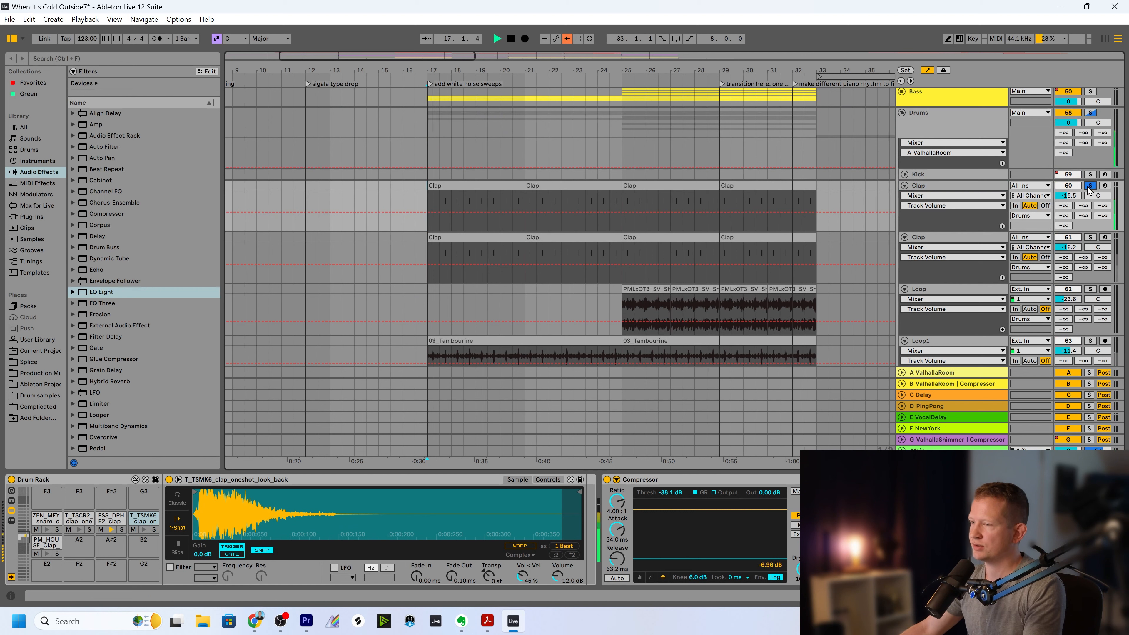
pyautogui.press('space')
# Step: Play the second Clap track soloed from bar 17, and play it again with the first Clap track soloed alongside it
pyautogui.click(1089, 239)
pyautogui.press('space')
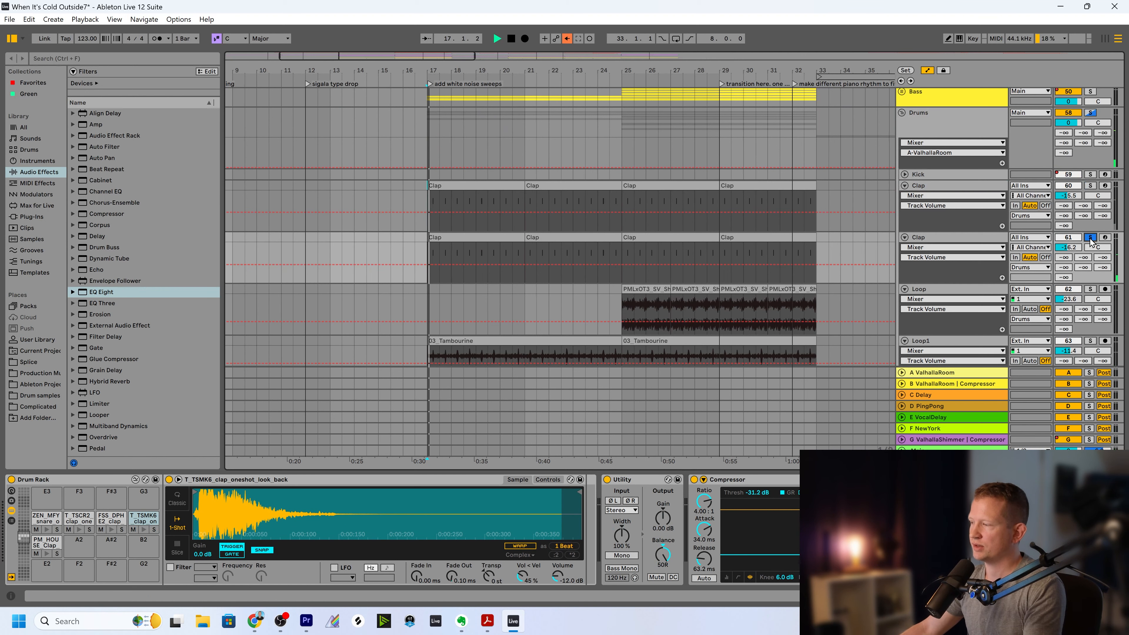
pyautogui.keyDown('ctrl'); pyautogui.click(1090, 185); pyautogui.keyUp('ctrl')
pyautogui.press('space')
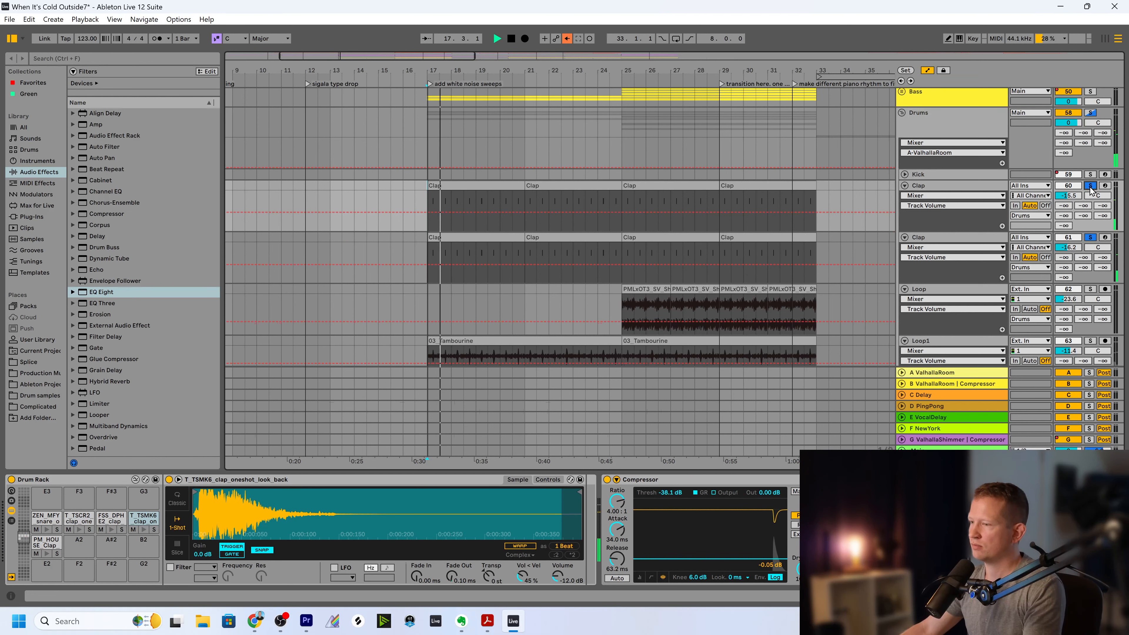
pyautogui.press('space')
# Step: Replace the Clap solos with a solo on the whole Drums group and play it from bar 17
pyautogui.click(1090, 186)
pyautogui.click(1090, 113)
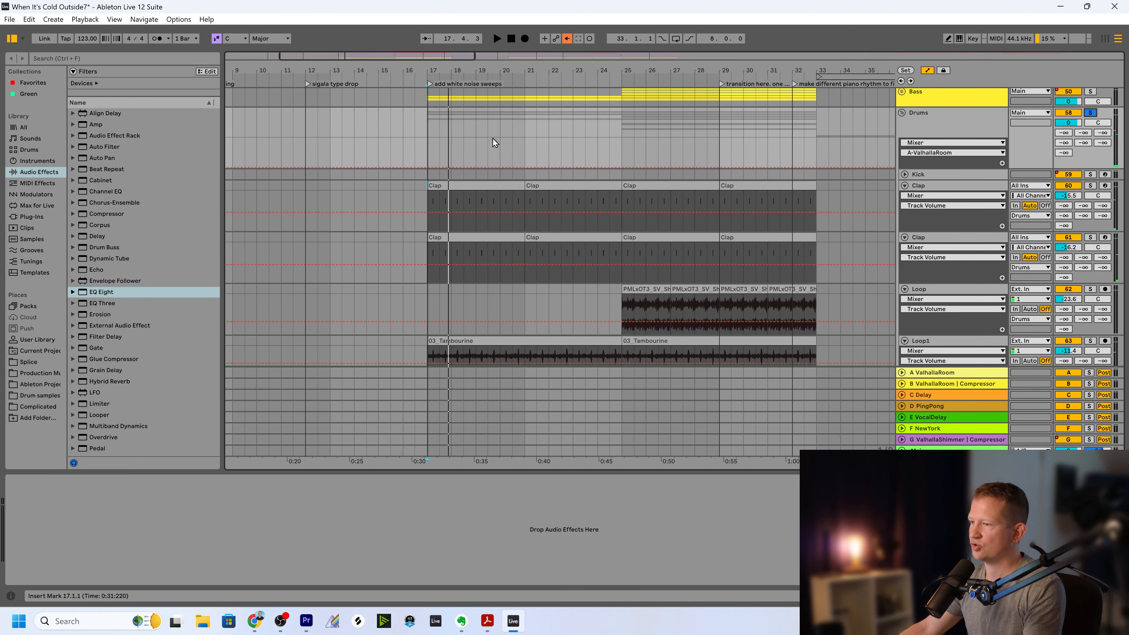
pyautogui.press('space')
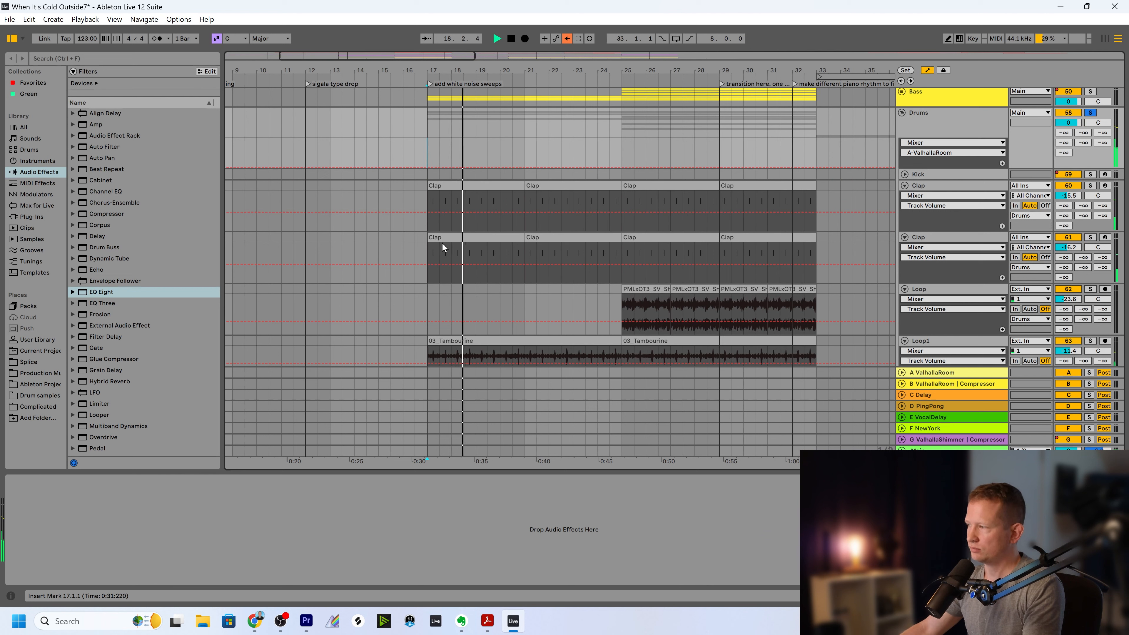
pyautogui.press('space')
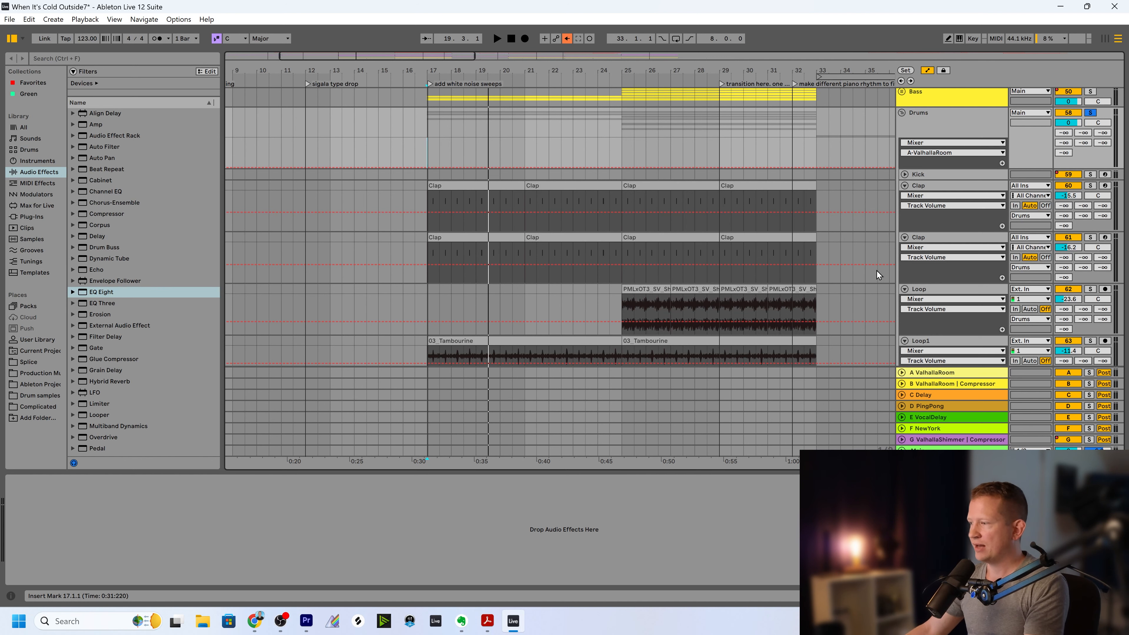
# Step: Fold both Clap tracks and the Loop track beneath them, and clear the Drums group's solo
pyautogui.click(905, 237)
pyautogui.click(905, 186)
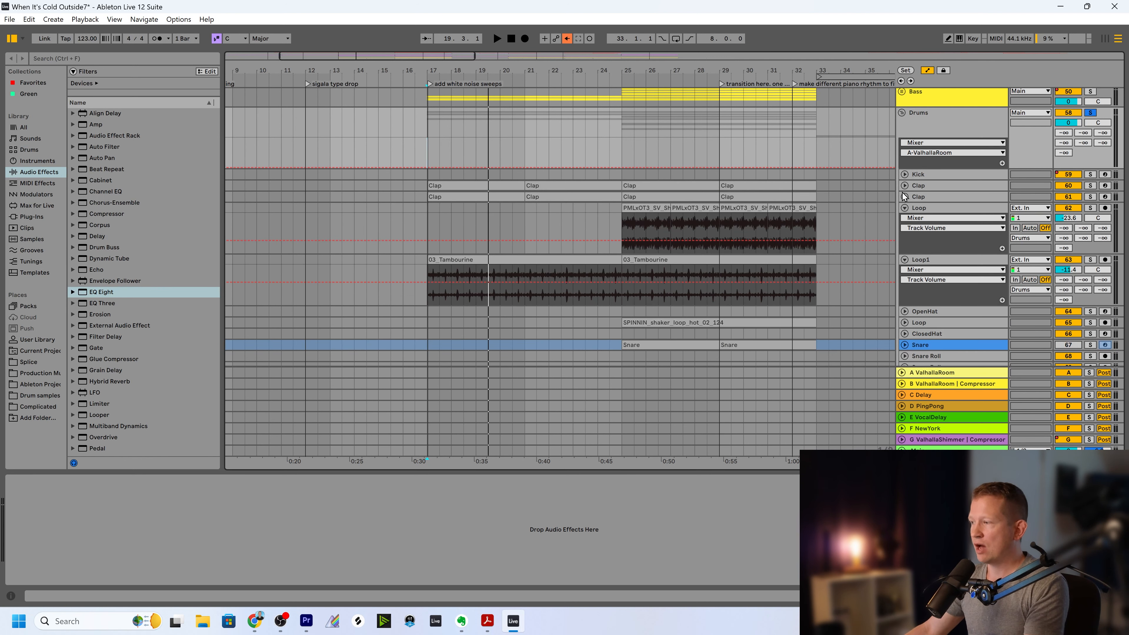
pyautogui.click(905, 208)
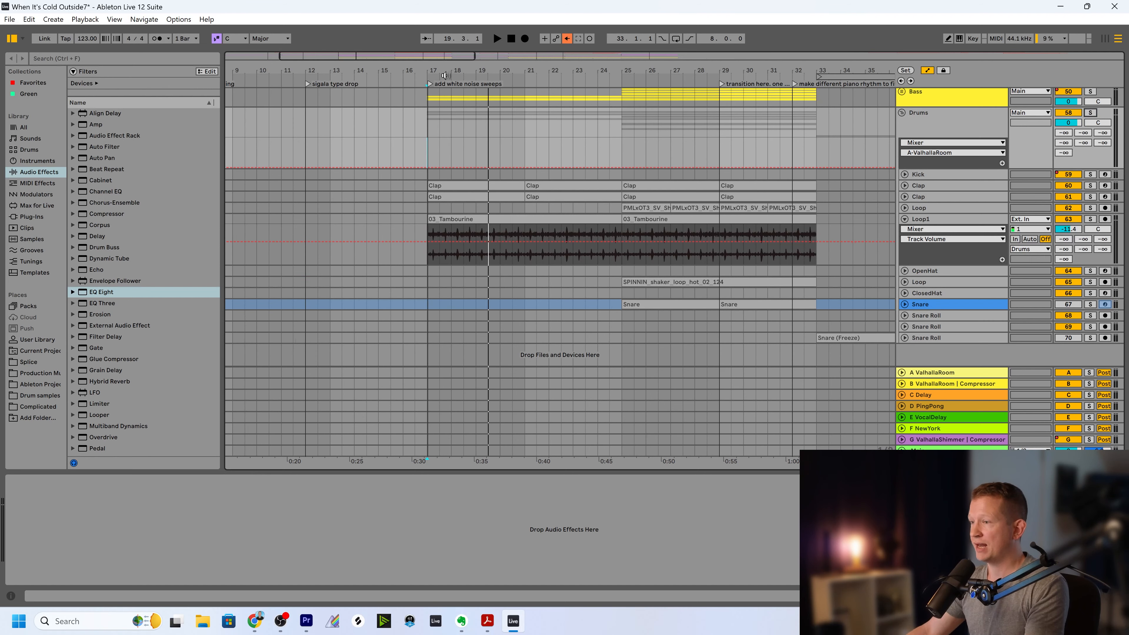
# Step: Unfold the Loop track holding the SPINNIN_shaker_loop_hot_02_124 clip and place the playback start at bar 25
pyautogui.moveTo(432, 57); pyautogui.dragTo(448, 56)
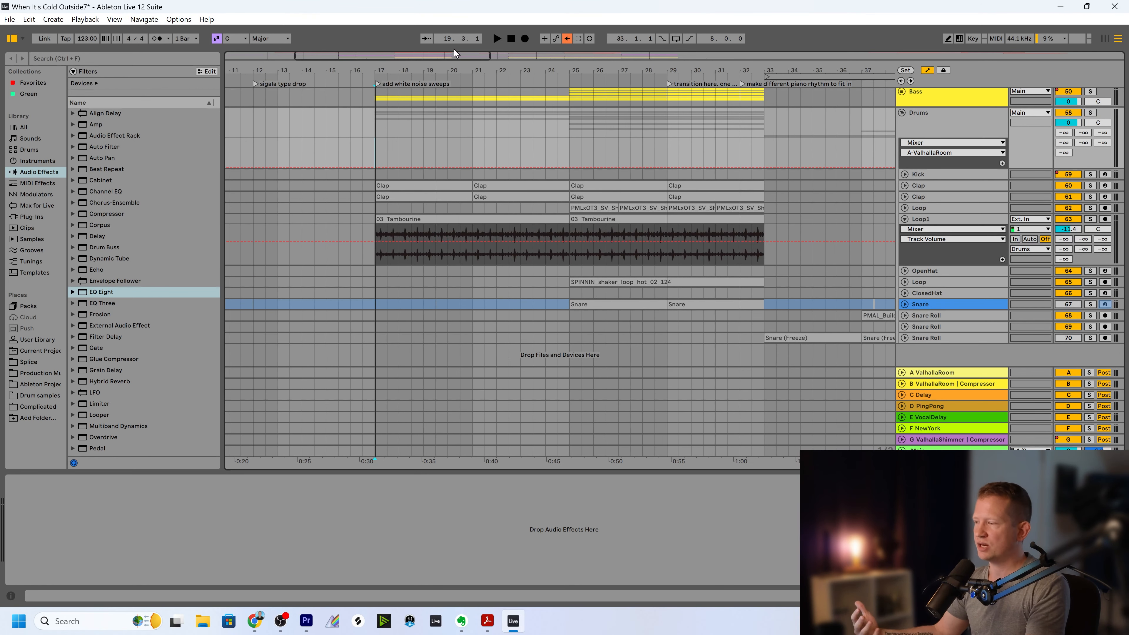
pyautogui.scroll(-1, 689, 311)
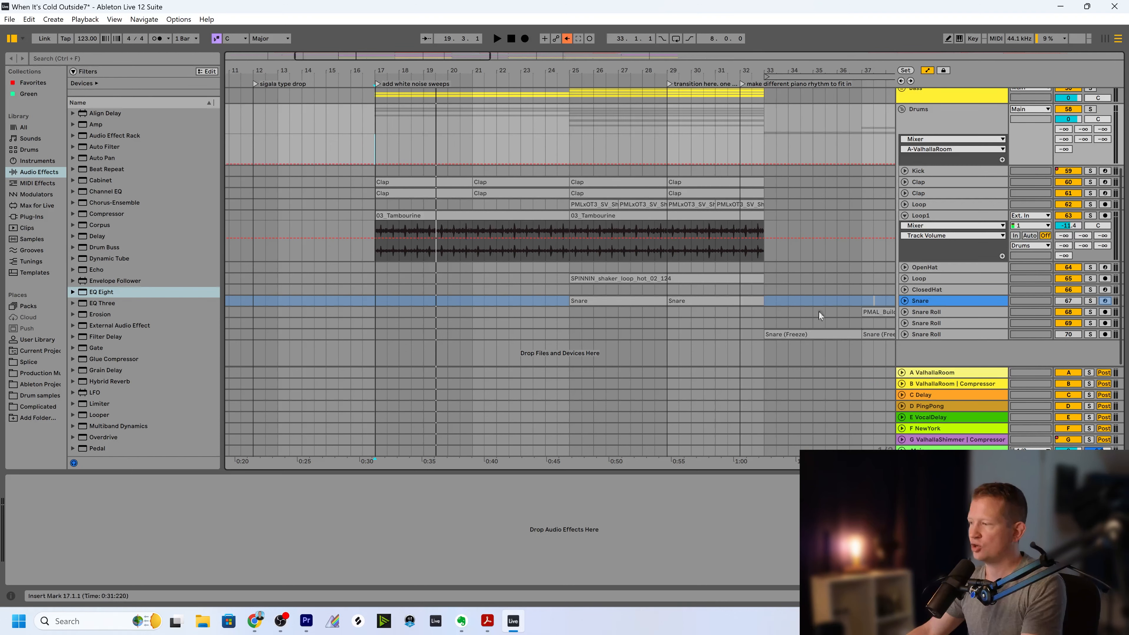
pyautogui.doubleClick(919, 280)
pyautogui.scroll(-1, 862, 303)
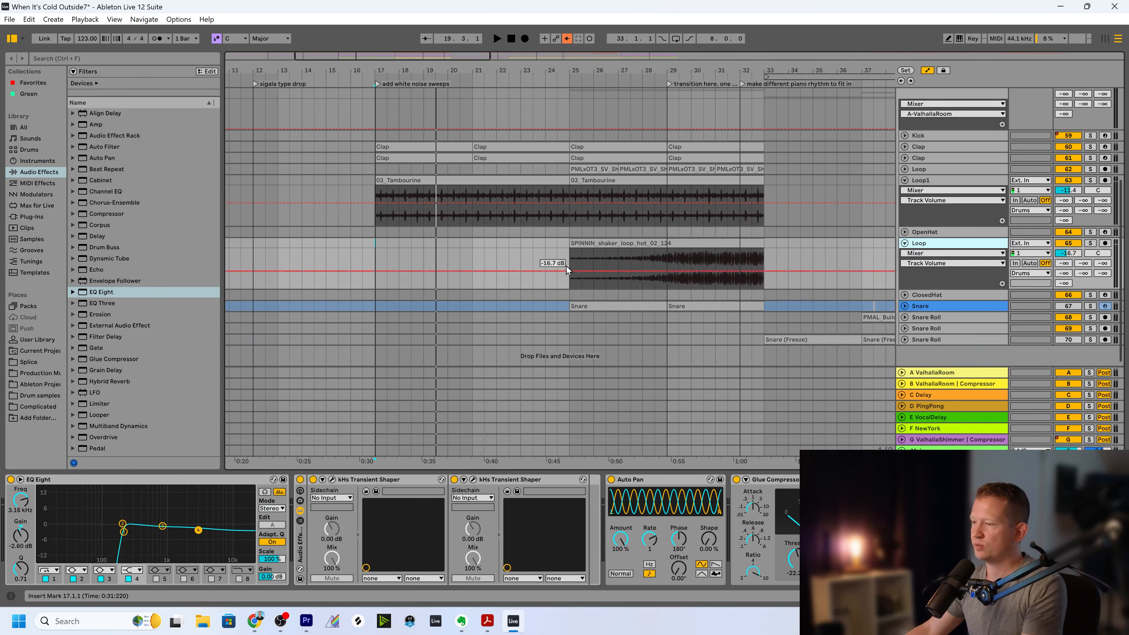
pyautogui.click(570, 258)
# Step: Play the SPINNIN shaker loop track soloed from bar 29, and clear its solo
pyautogui.moveTo(461, 61); pyautogui.dragTo(486, 109)
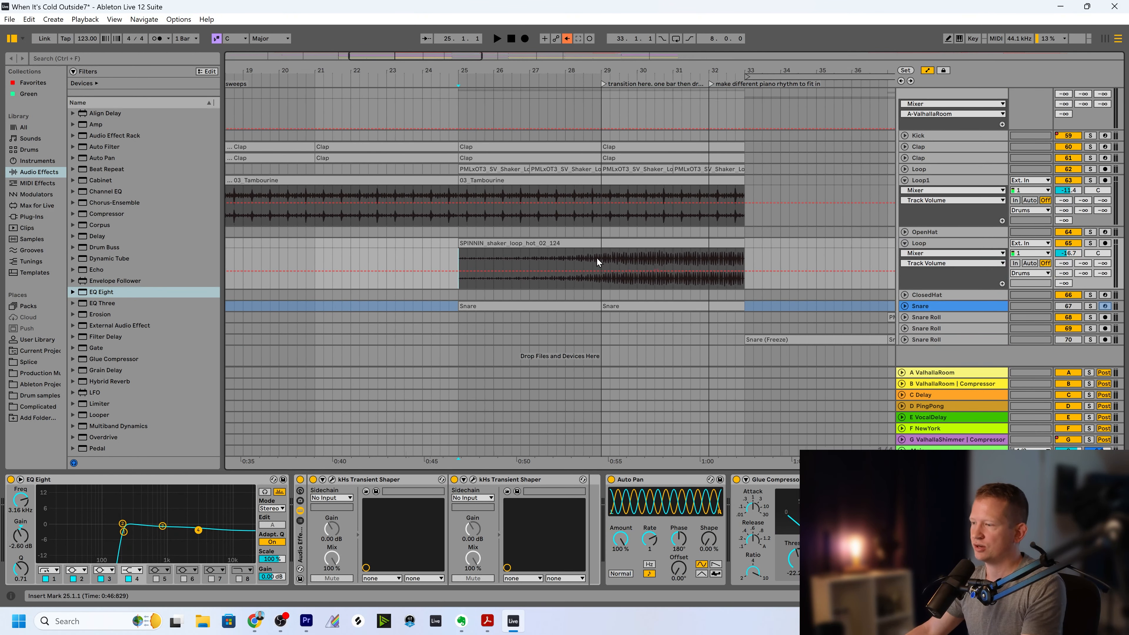
pyautogui.click(1090, 243)
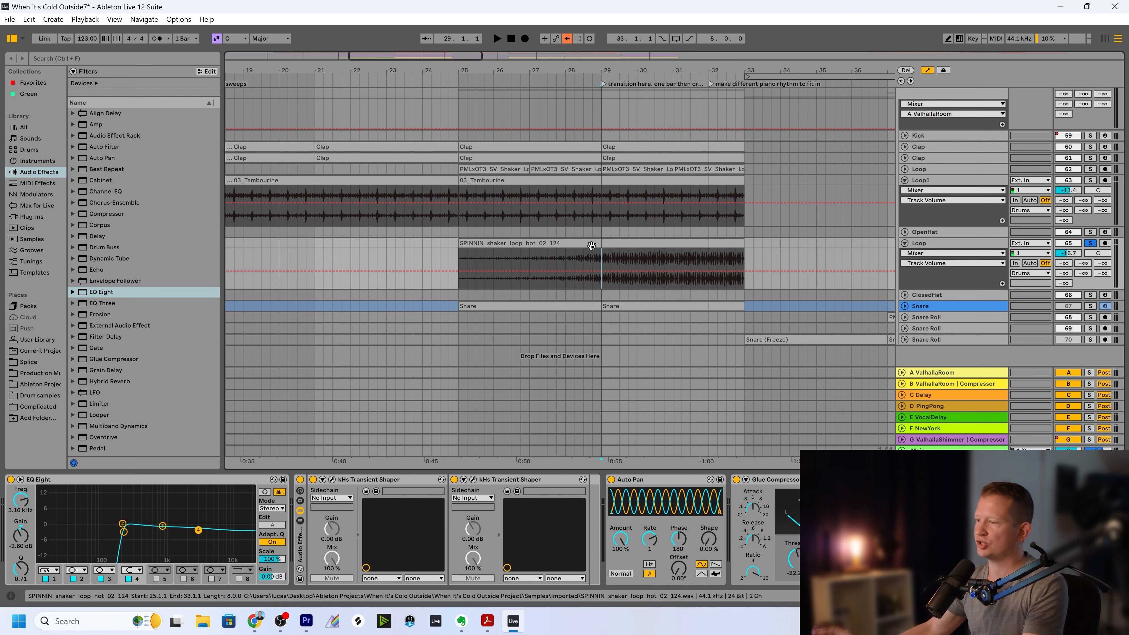
pyautogui.press('space')
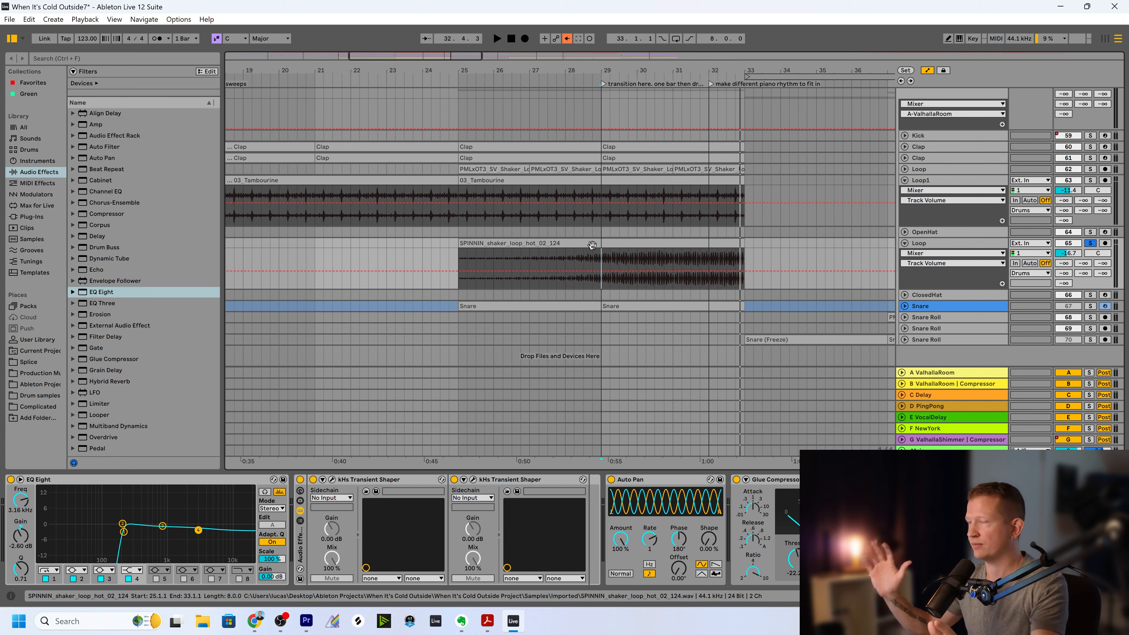
pyautogui.click(1091, 243)
# Step: Fold the SPINNIN shaker Loop track and the Loop1 tambourine track, and collapse the Drums group
pyautogui.click(905, 243)
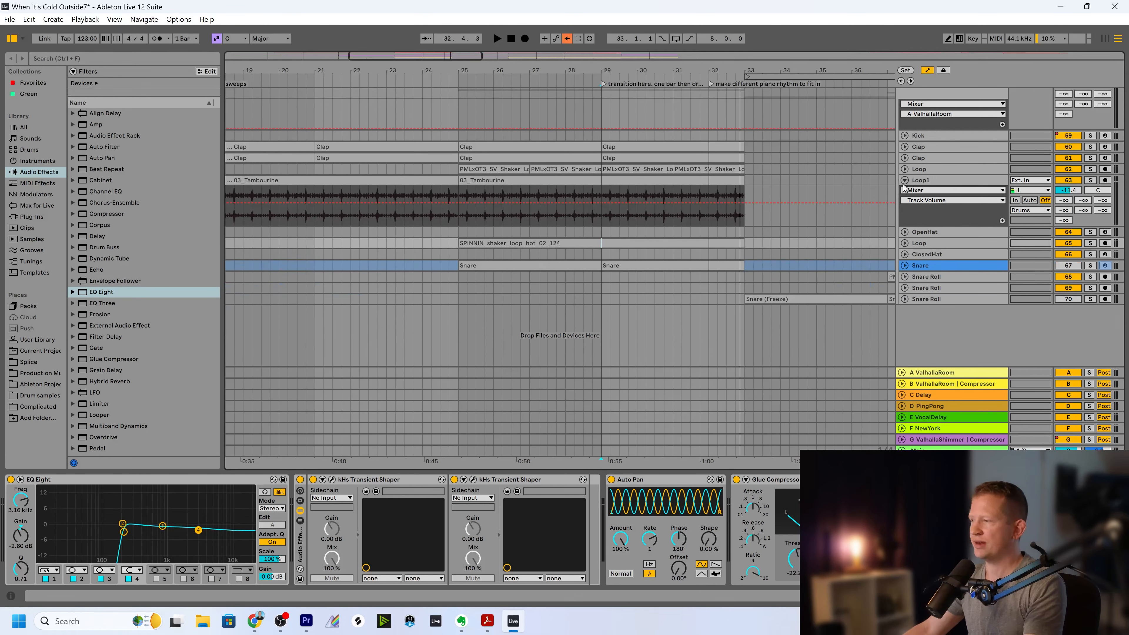
pyautogui.click(905, 181)
pyautogui.scroll(2, 835, 252)
pyautogui.click(914, 168)
pyautogui.scroll(1, 623, 134)
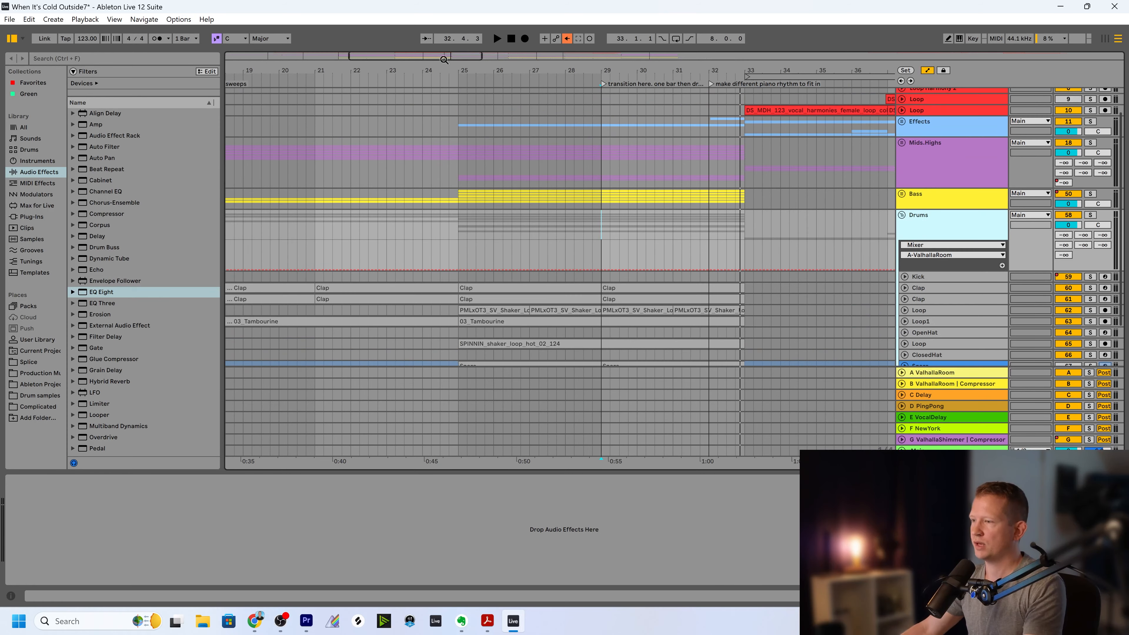
pyautogui.moveTo(444, 59); pyautogui.dragTo(787, 55)
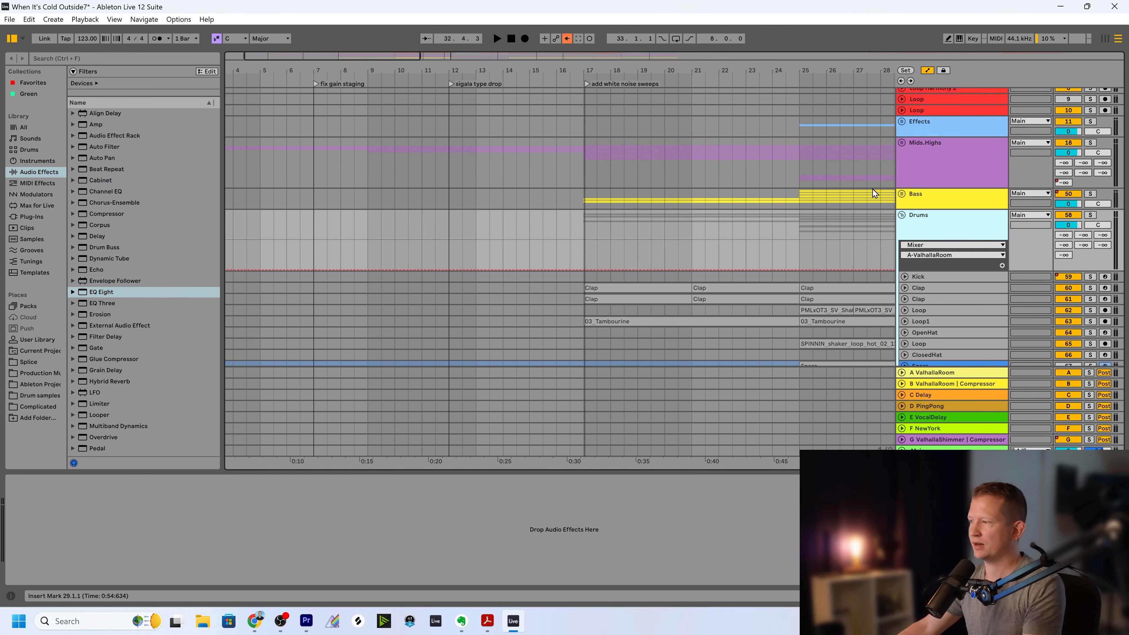
pyautogui.click(902, 215)
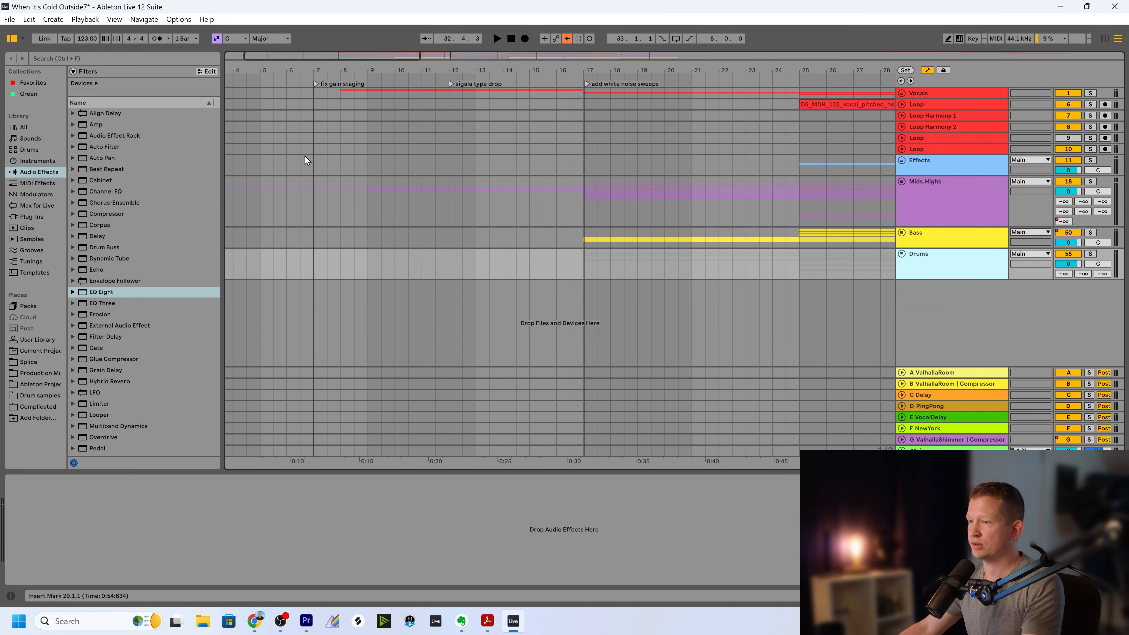
# Step: Expand the Vocals group and place the playback start at bar 9 on the Verse track
pyautogui.moveTo(300, 67); pyautogui.dragTo(346, 84)
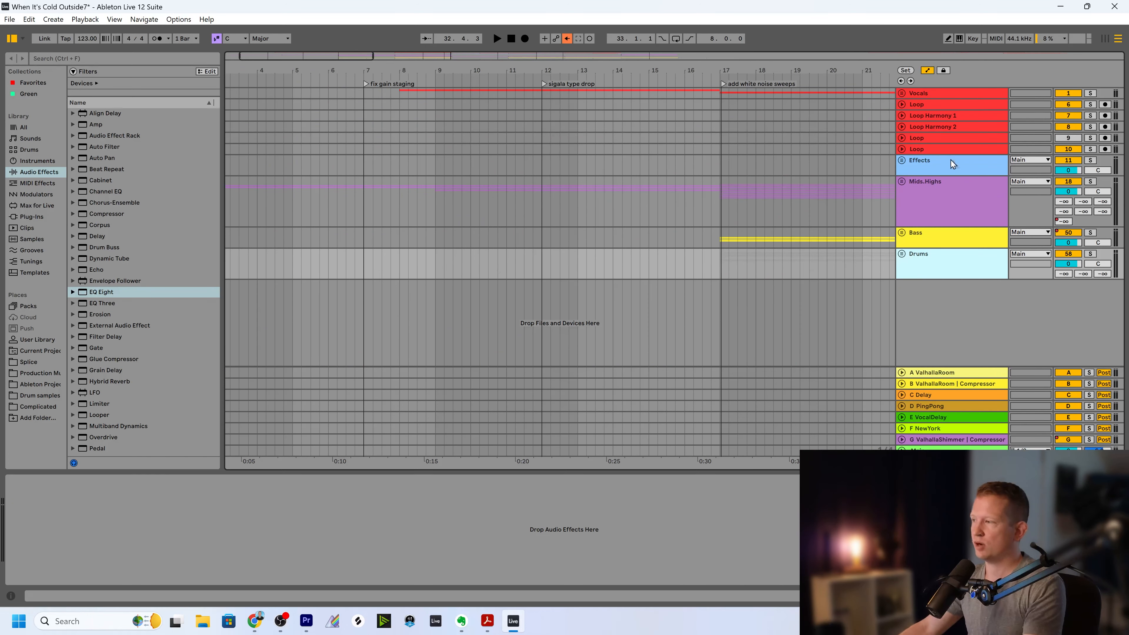
pyautogui.click(902, 94)
pyautogui.click(930, 131)
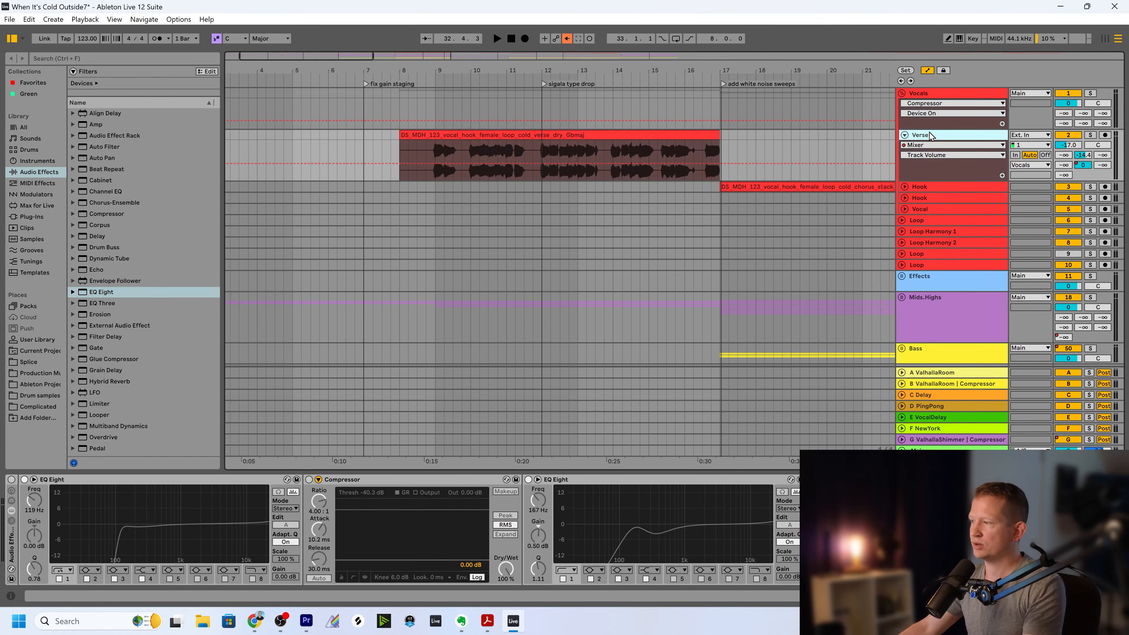
pyautogui.click(435, 178)
pyautogui.moveTo(354, 55); pyautogui.dragTo(337, 74)
# Step: Solo the Vocals group and show the EchoBoy and sidechained Compressor devices on the VocalDelay return track
pyautogui.click(1090, 94)
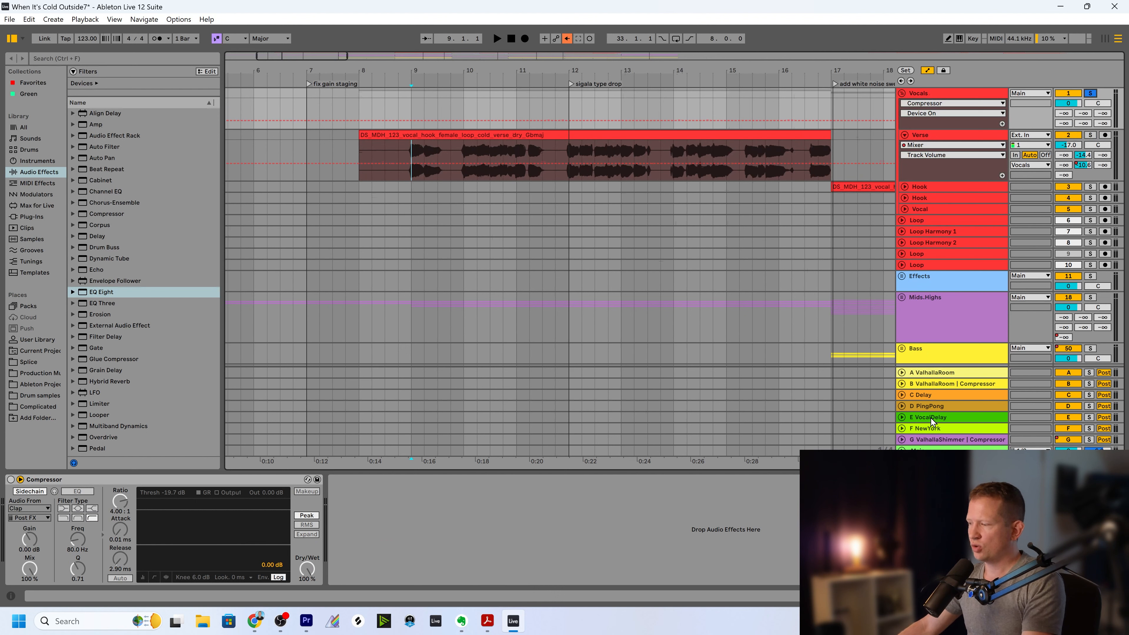
pyautogui.click(931, 418)
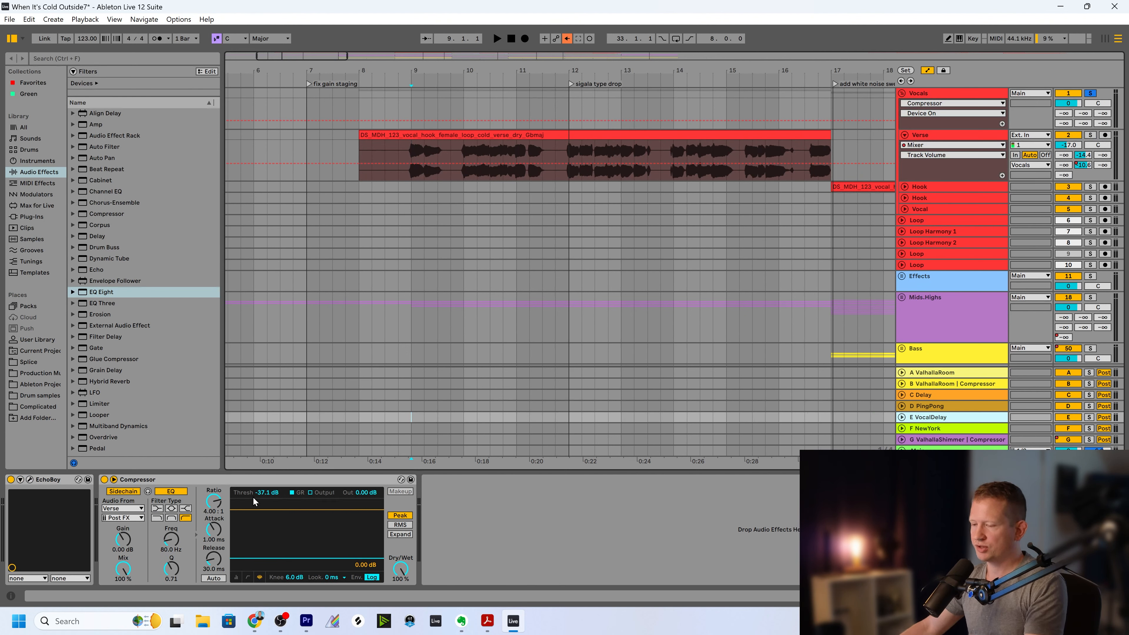
pyautogui.moveTo(307, 60); pyautogui.dragTo(293, 67)
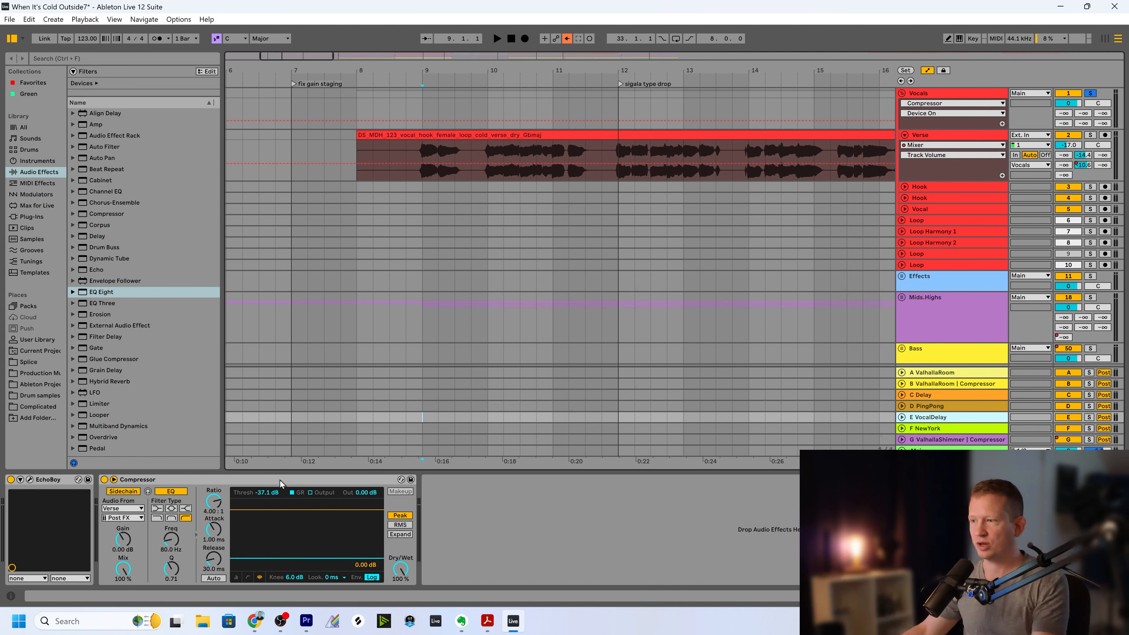
# Step: Play the soloed vocals from bar 8, beat 4 of the Verse track to hear the delay
pyautogui.click(405, 154)
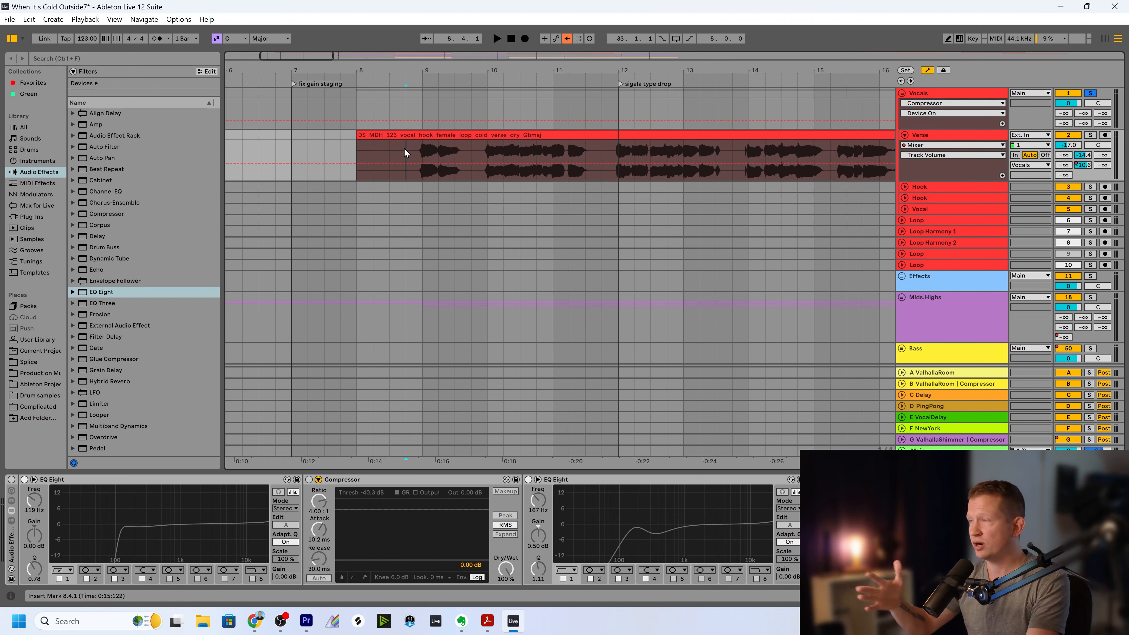
pyautogui.press('space')
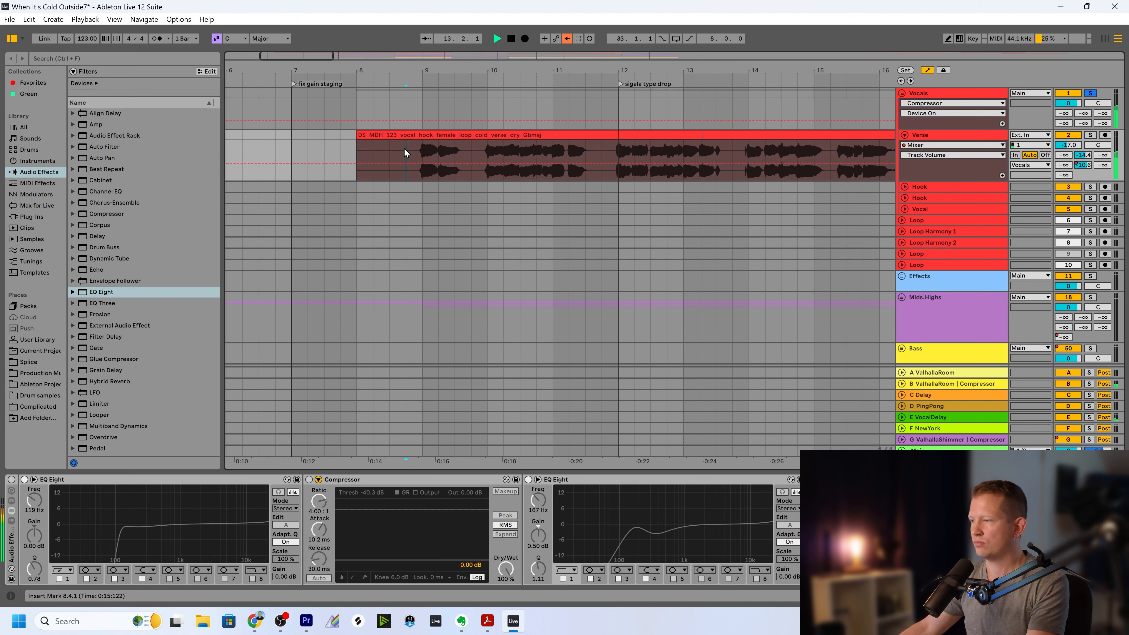
pyautogui.press('space')
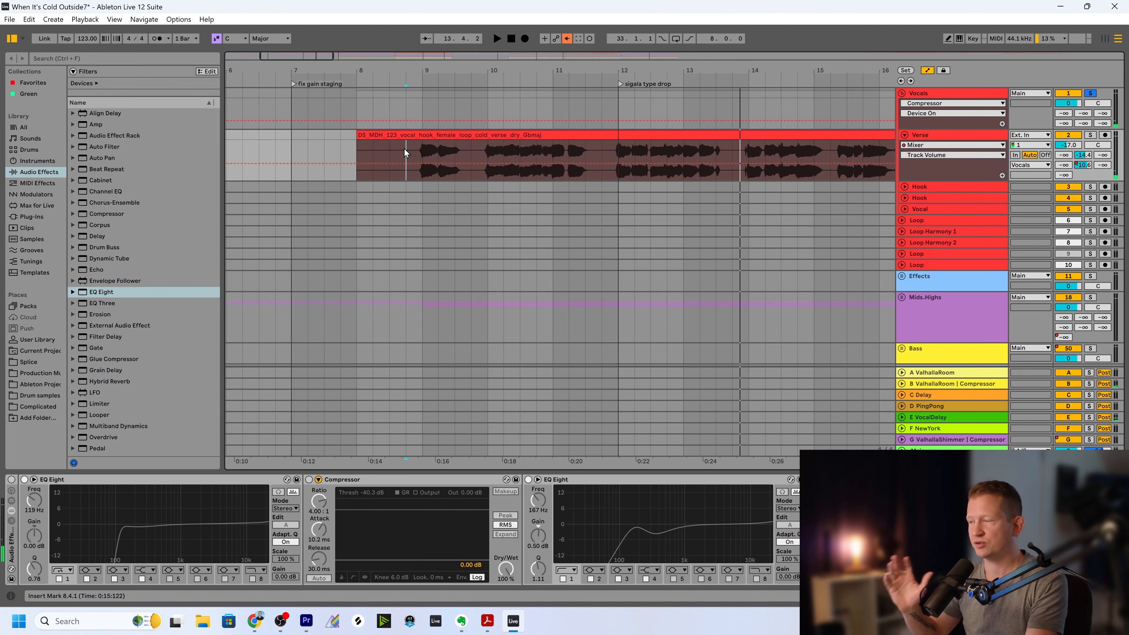
# Step: Clear the Vocals group's solo and play the verse with the full mix from bar 8, beat 4
pyautogui.click(1091, 94)
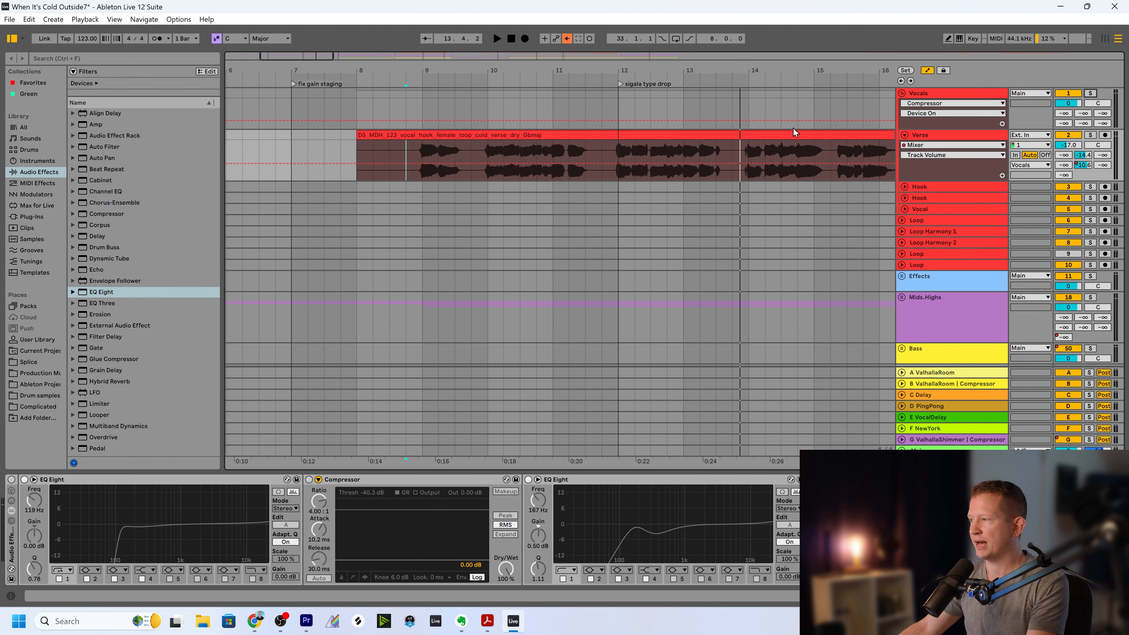
pyautogui.click(409, 155)
pyautogui.press('space')
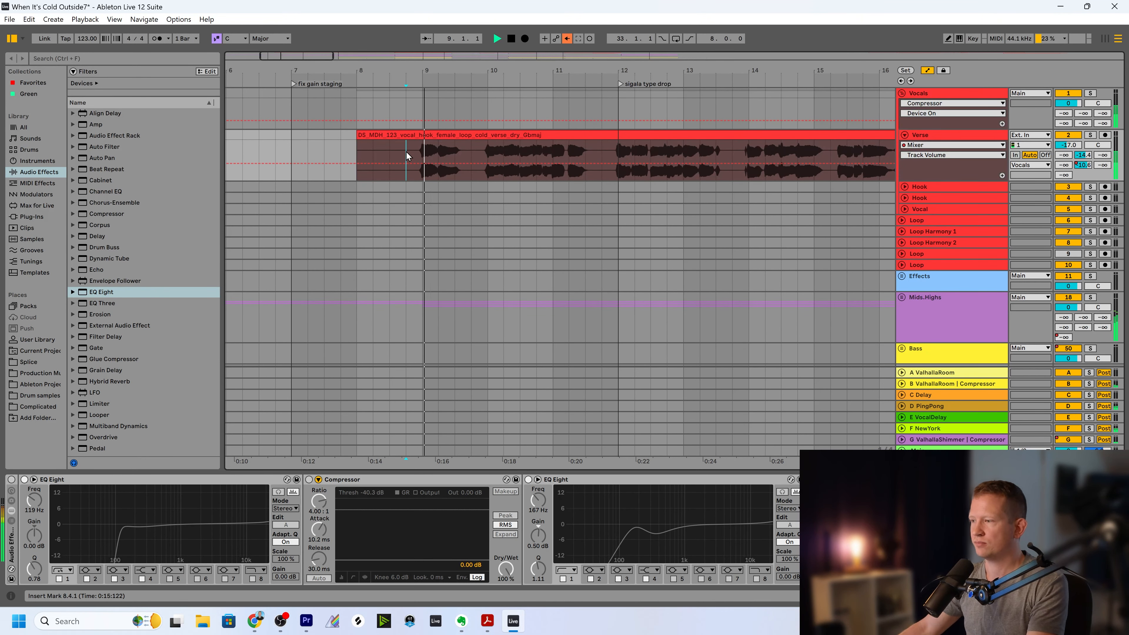
pyautogui.press('-')
pyautogui.press('-')
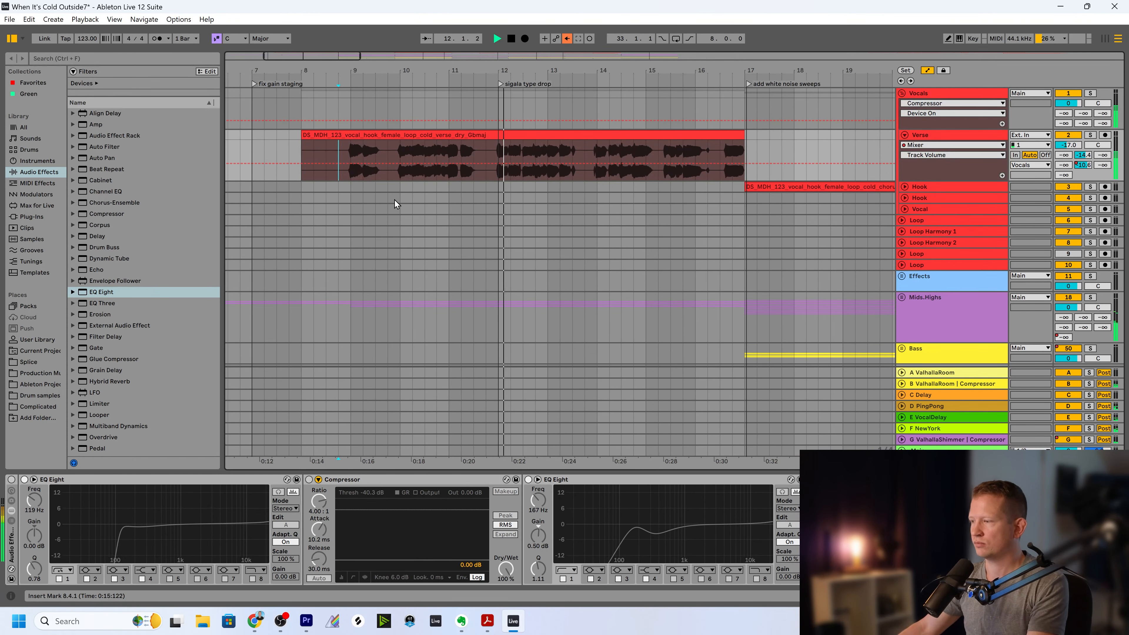
# Step: Stop playback and fold the Verse track in the Vocals group
pyautogui.press('space')
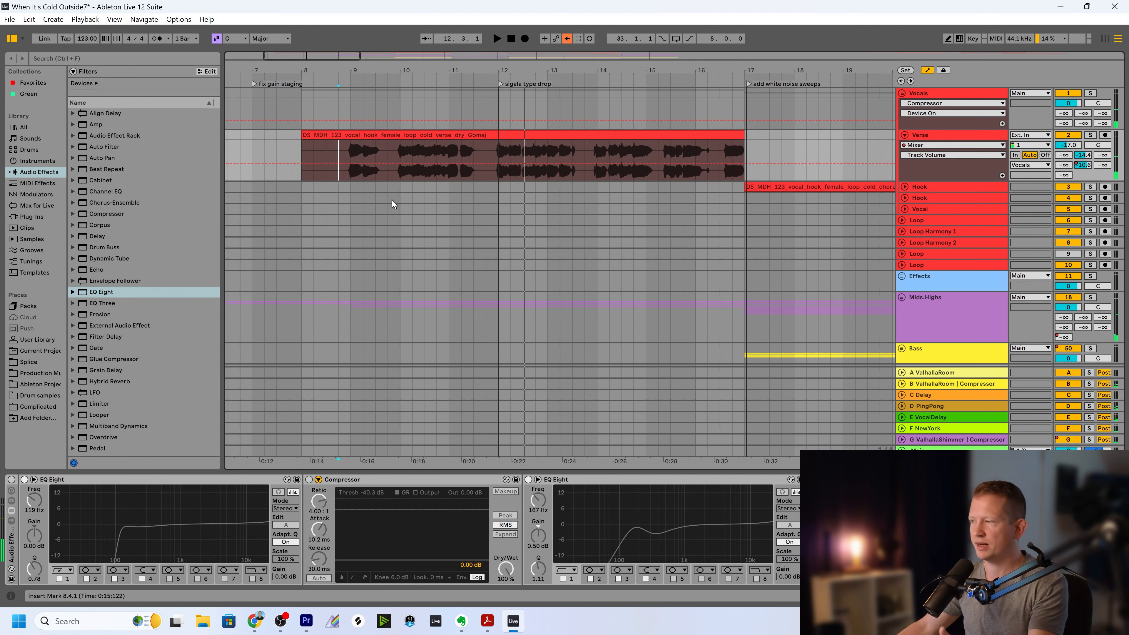
pyautogui.press('-')
pyautogui.moveTo(328, 70); pyautogui.dragTo(377, 66)
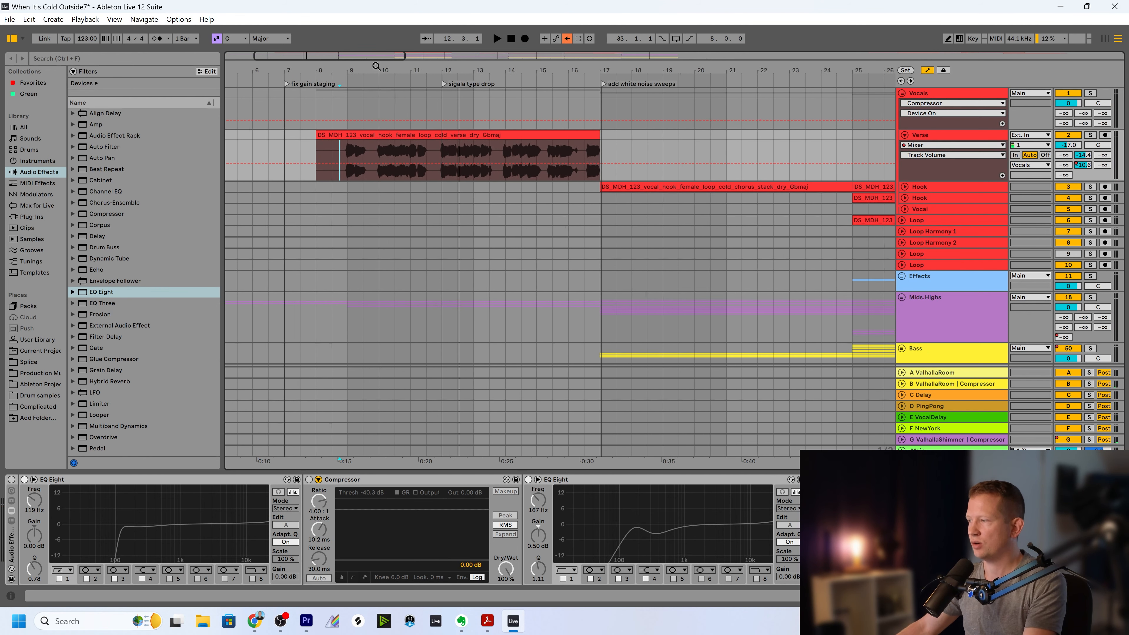
pyautogui.moveTo(693, 70); pyautogui.dragTo(693, 67)
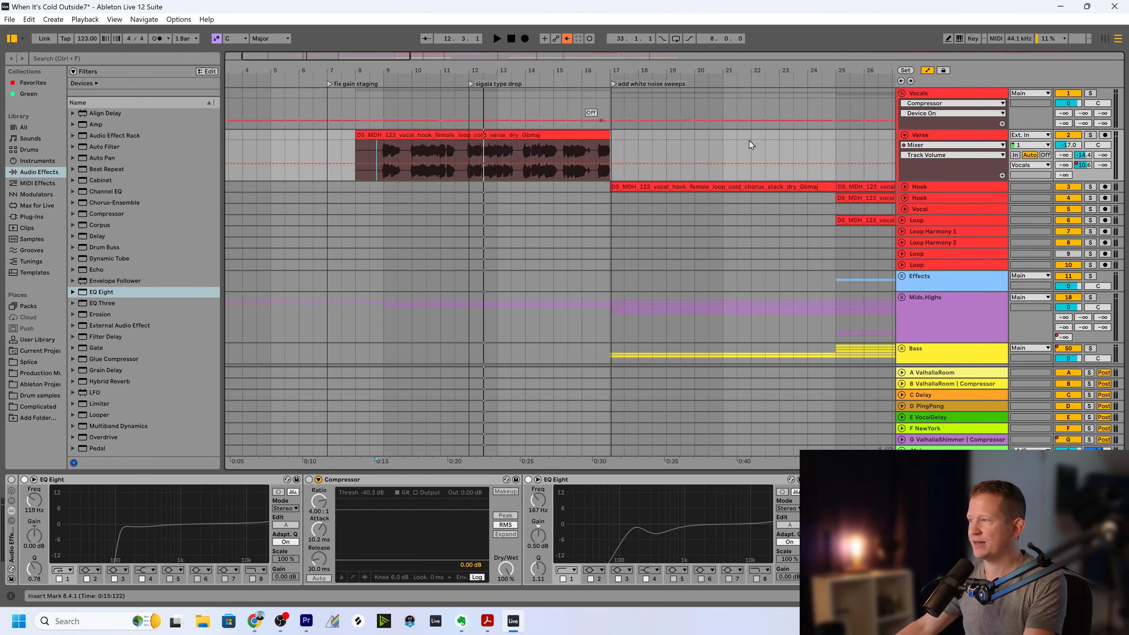
pyautogui.click(904, 134)
pyautogui.moveTo(388, 58); pyautogui.dragTo(391, 52)
# Step: Examine the tracks inside the Mids.Highs group and fold the group again
pyautogui.click(949, 288)
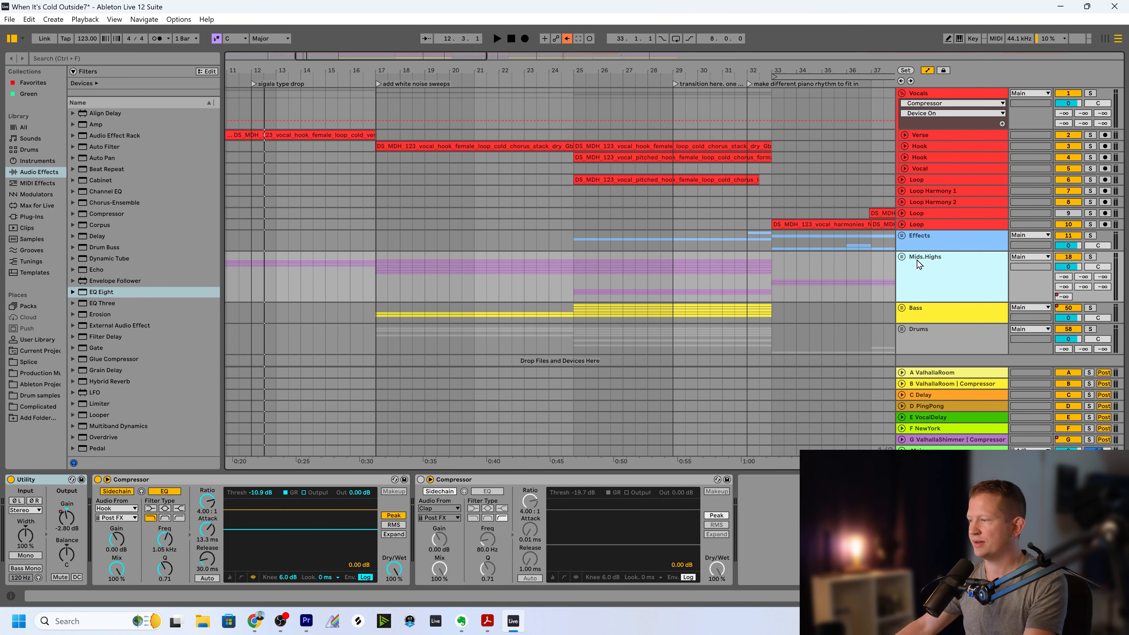
pyautogui.click(902, 258)
pyautogui.scroll(-5, 641, 258)
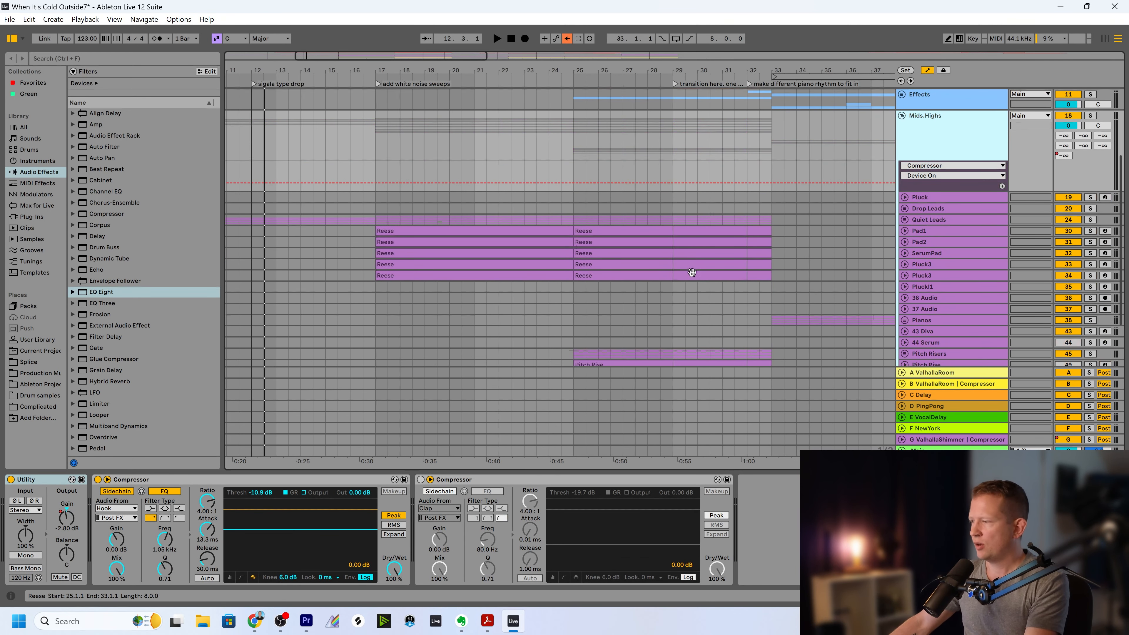
pyautogui.scroll(2, 756, 253)
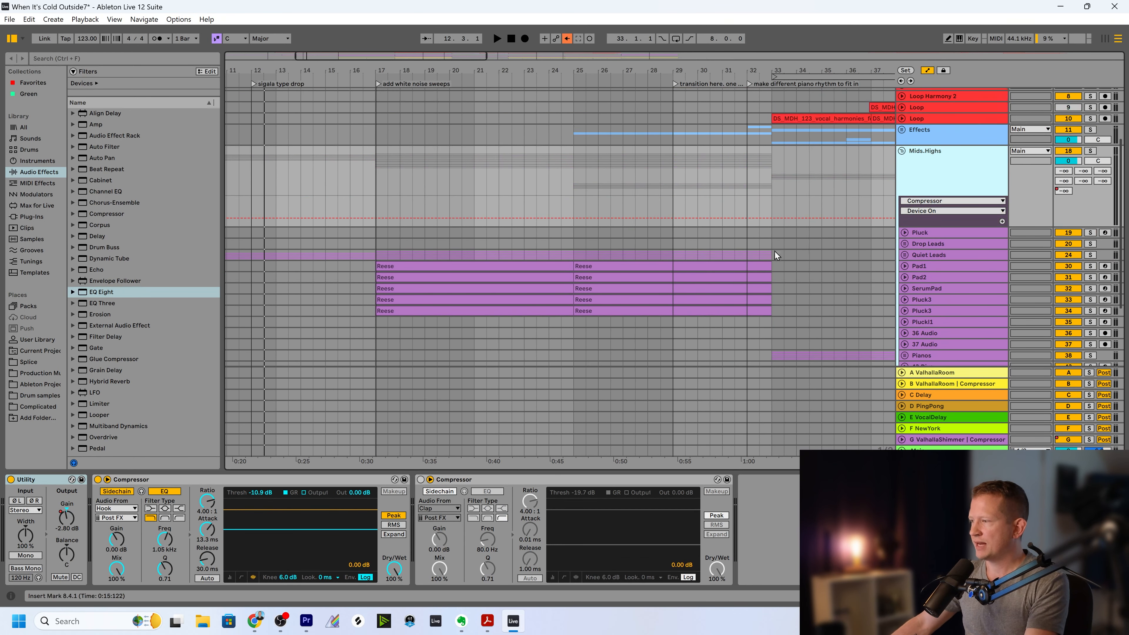
pyautogui.click(903, 152)
pyautogui.click(916, 136)
pyautogui.click(901, 150)
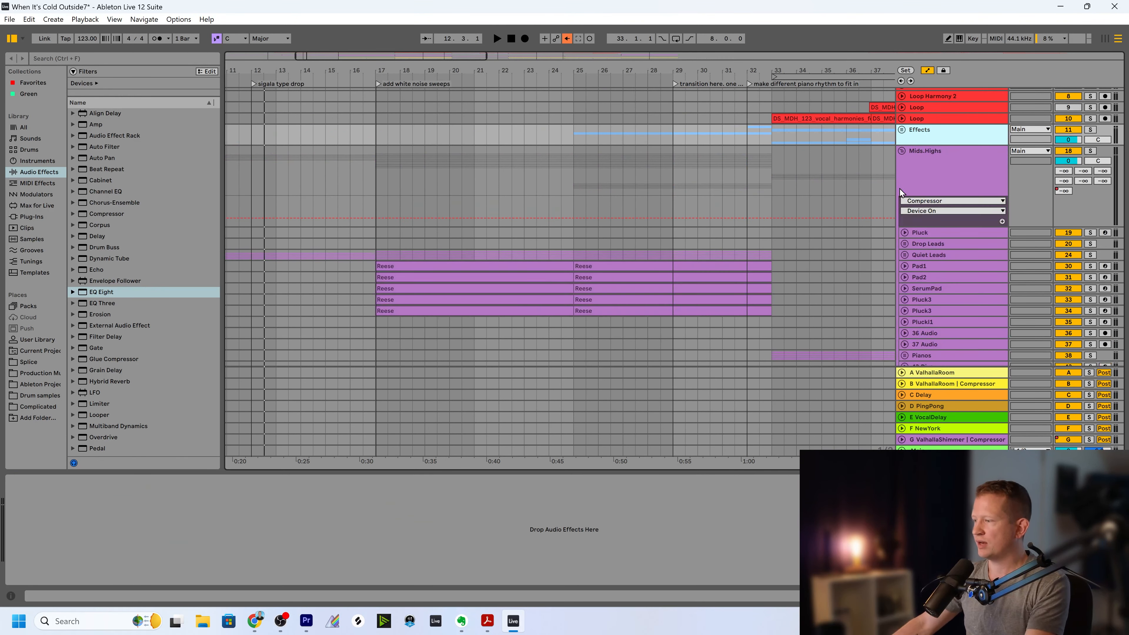
pyautogui.scroll(-3, 890, 236)
pyautogui.scroll(4, 902, 164)
pyautogui.click(902, 164)
# Step: Unfold the last Loop track of the Vocals group, place its playback start at bar 33 and show its device chain
pyautogui.click(910, 127)
pyautogui.click(901, 131)
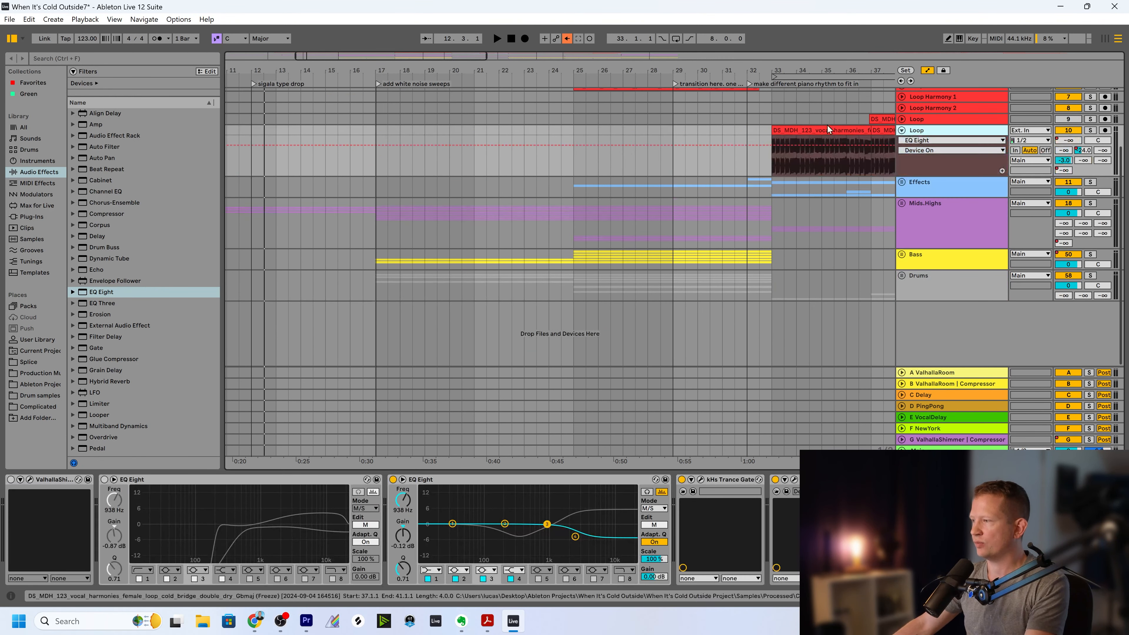
pyautogui.moveTo(431, 56); pyautogui.dragTo(536, 62)
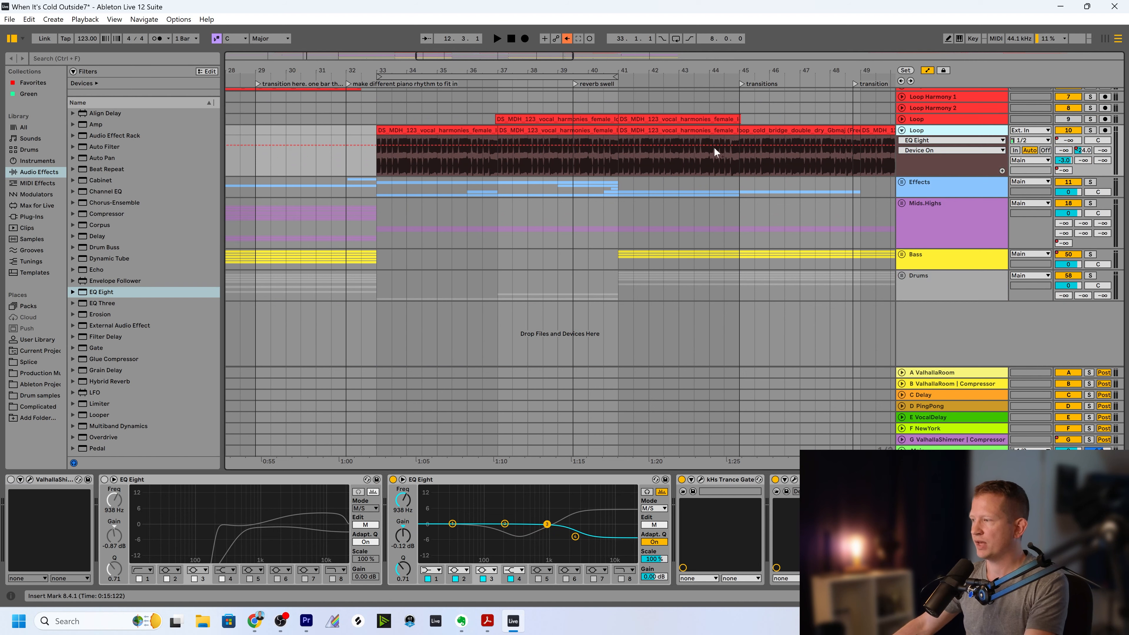
pyautogui.click(934, 168)
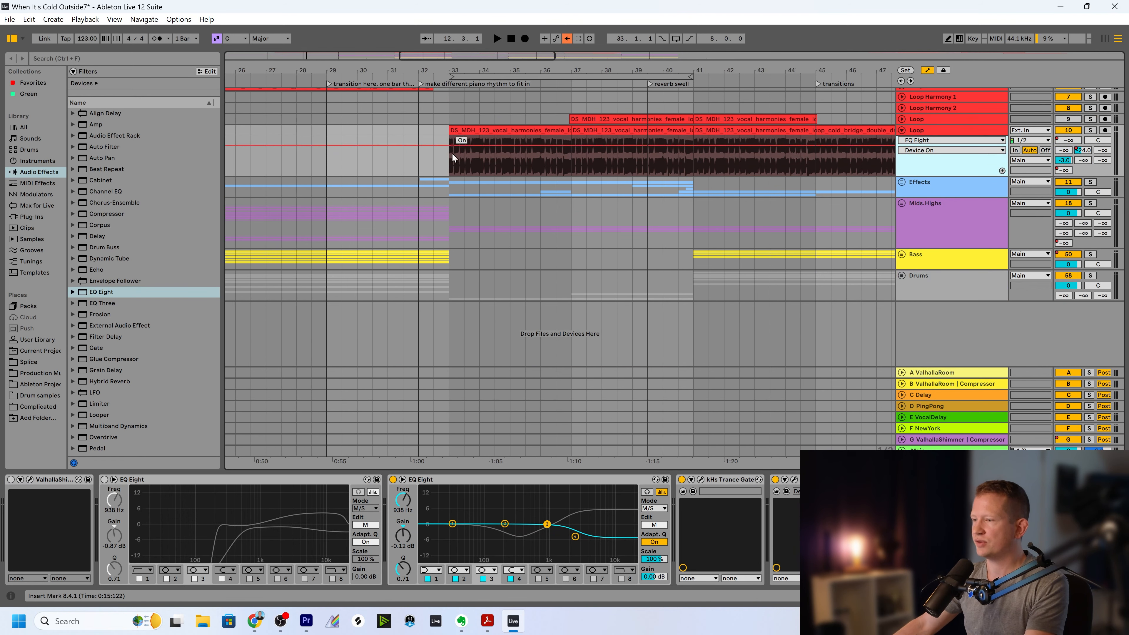
pyautogui.click(449, 160)
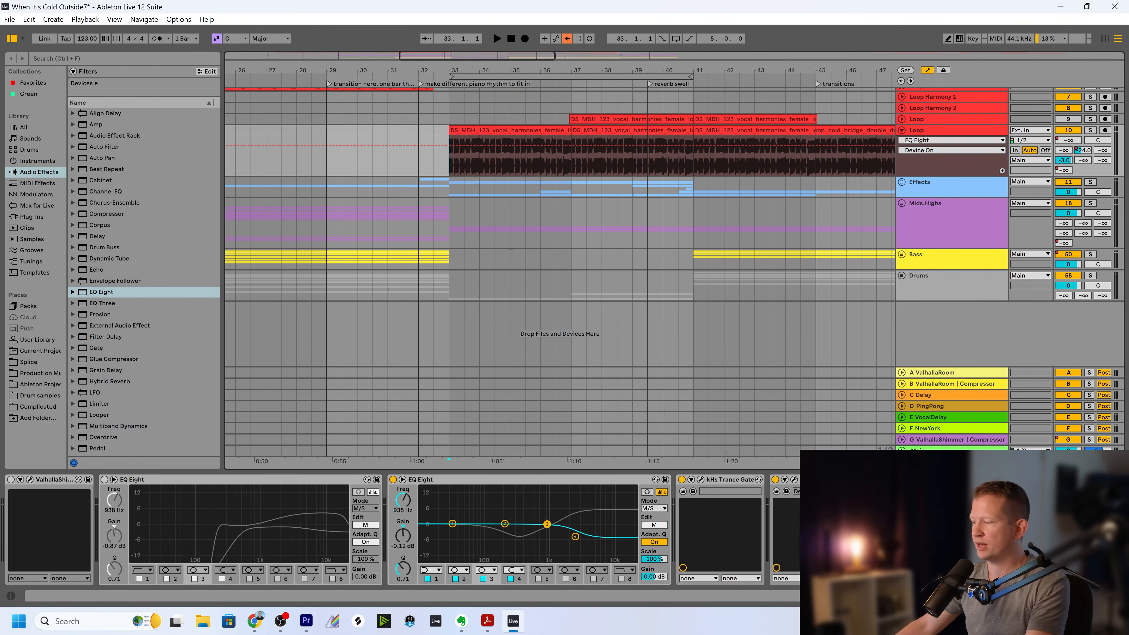
pyautogui.hscroll(5, 403, 530)
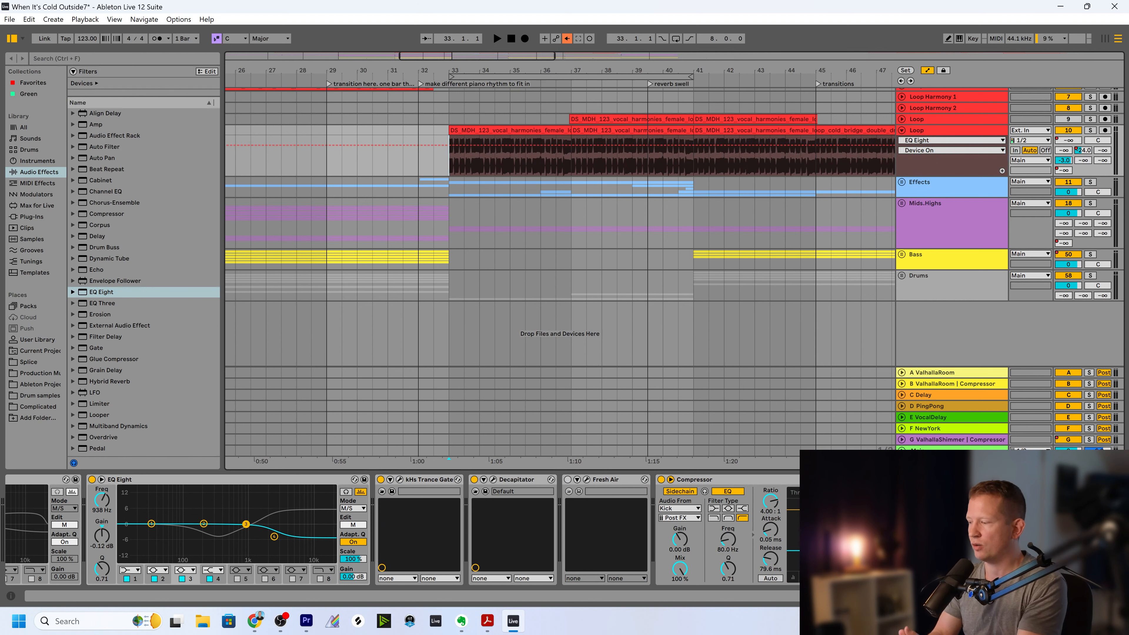
pyautogui.click(927, 133)
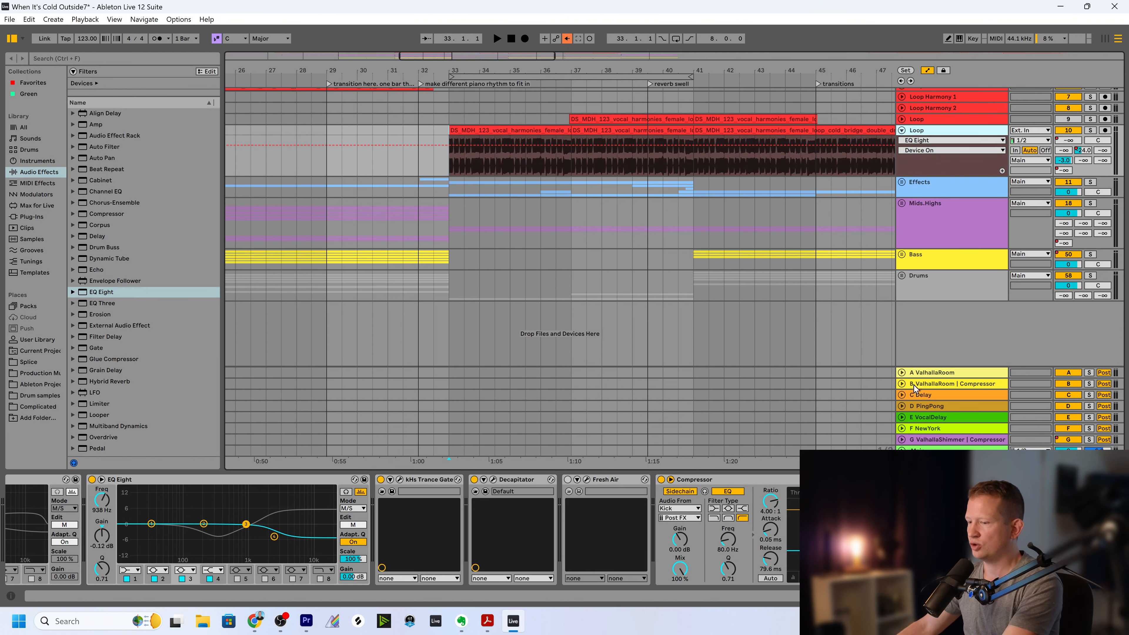
pyautogui.hscroll(-5, 533, 501)
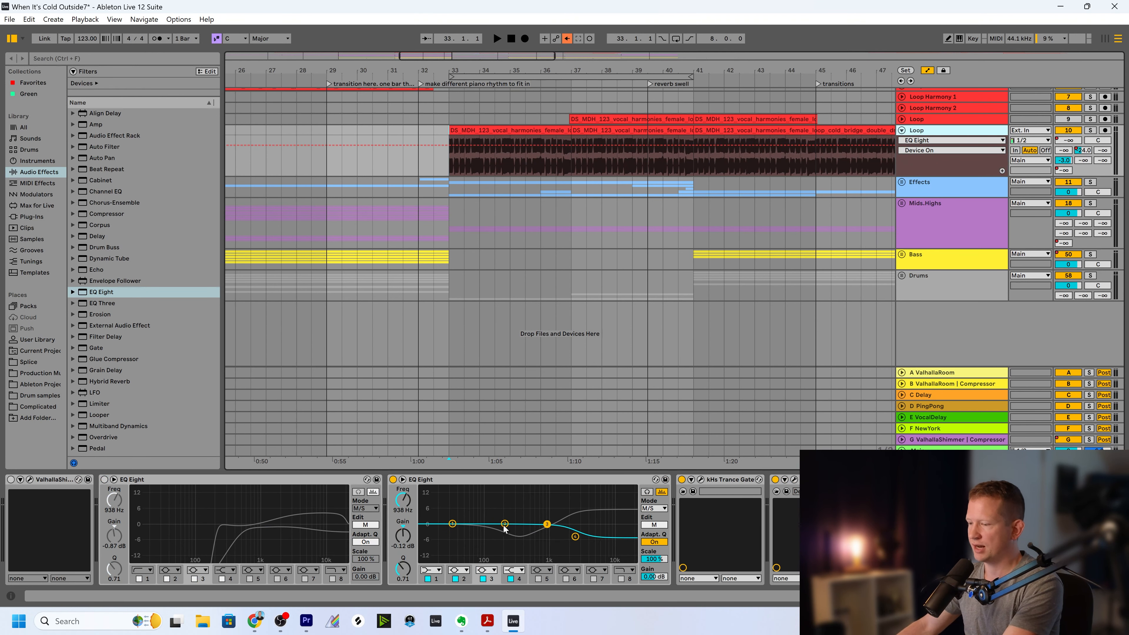
# Step: Compare the mid and side curves of the Loop track's active EQ Eight in M/S mode
pyautogui.click(444, 480)
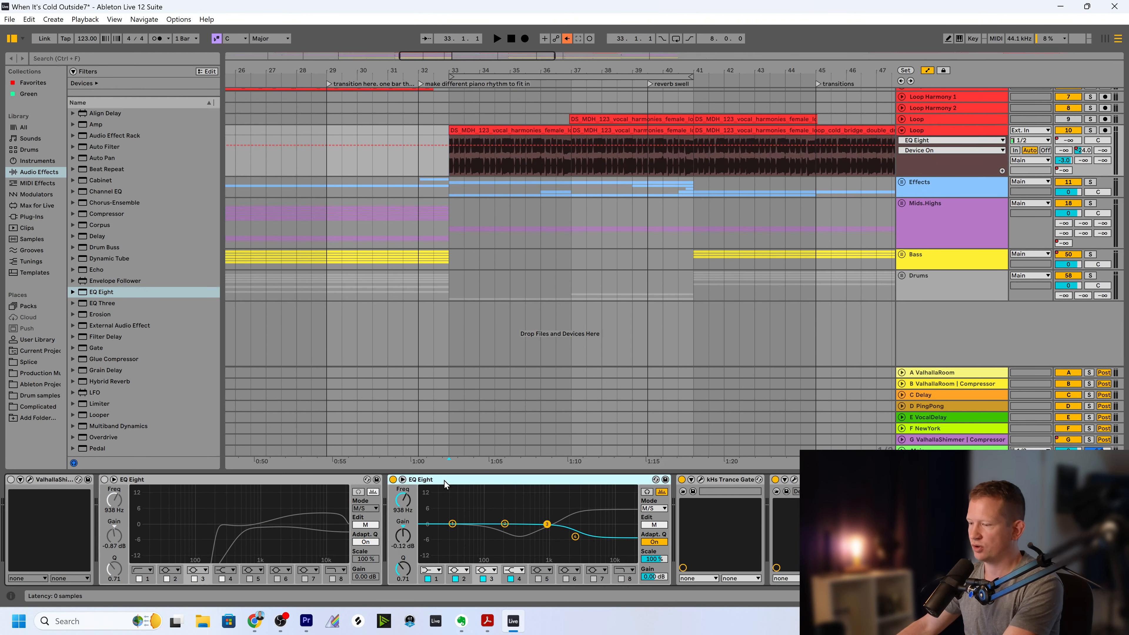
pyautogui.click(656, 509)
pyautogui.click(659, 502)
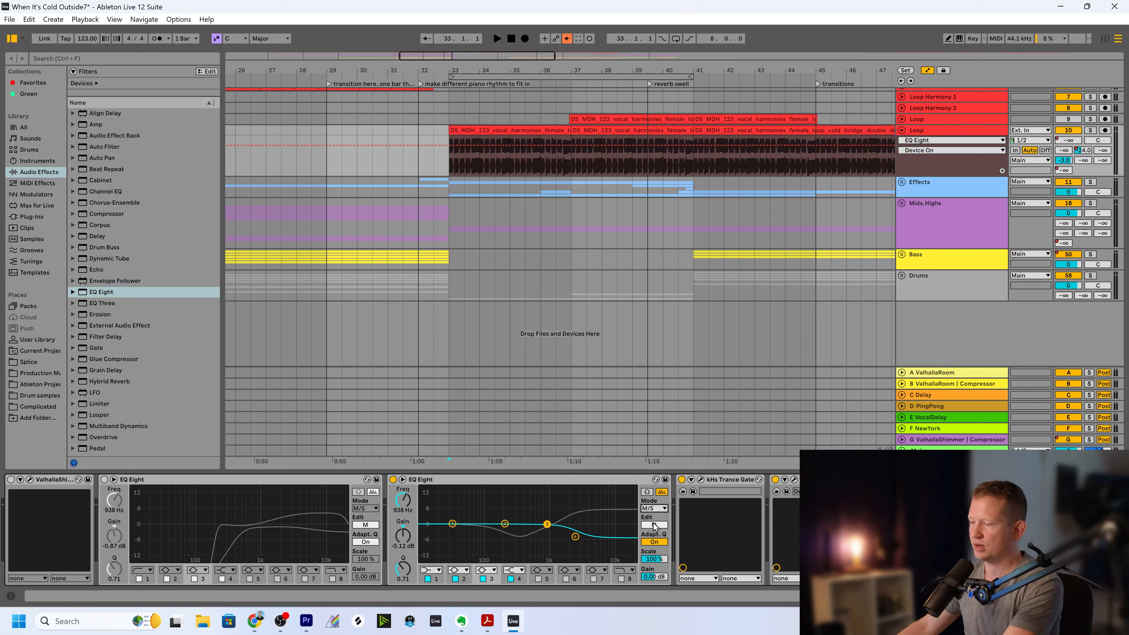
pyautogui.click(654, 525)
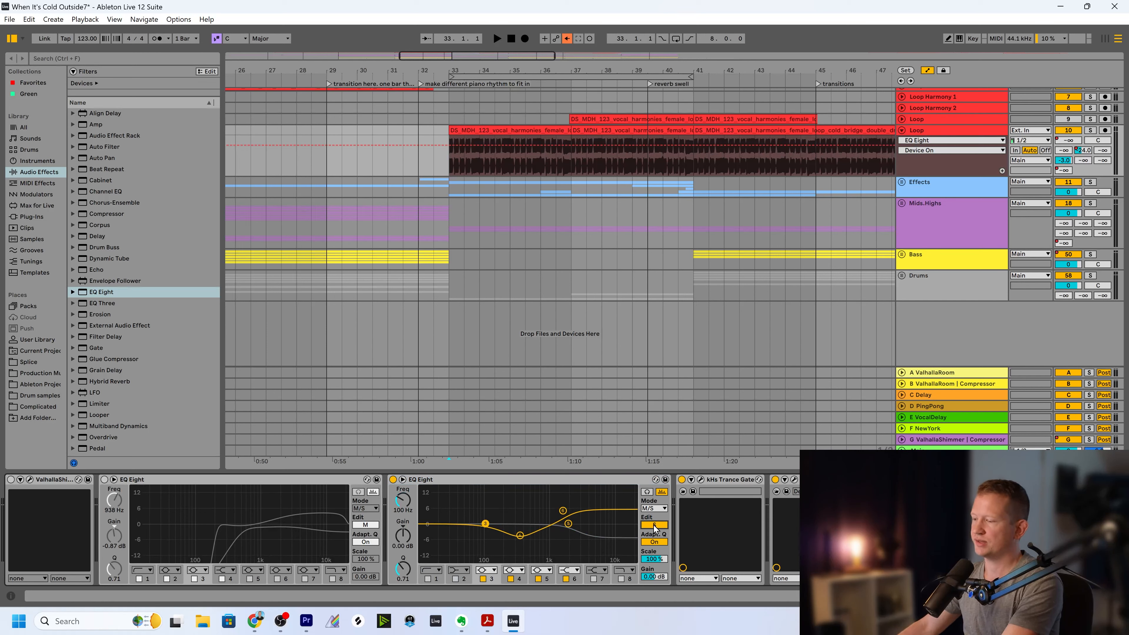
pyautogui.click(654, 525)
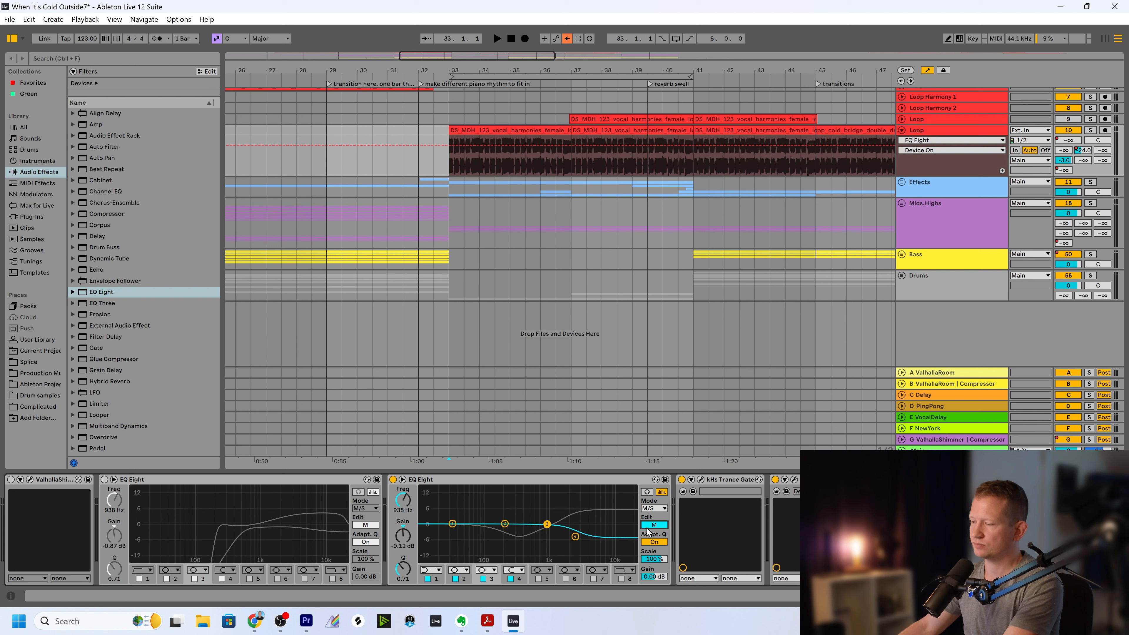
pyautogui.click(654, 525)
pyautogui.click(654, 525)
# Step: Solo the Loop track, bypass its mid/side EQ Eight and play the harmonies from bar 37
pyautogui.click(1091, 132)
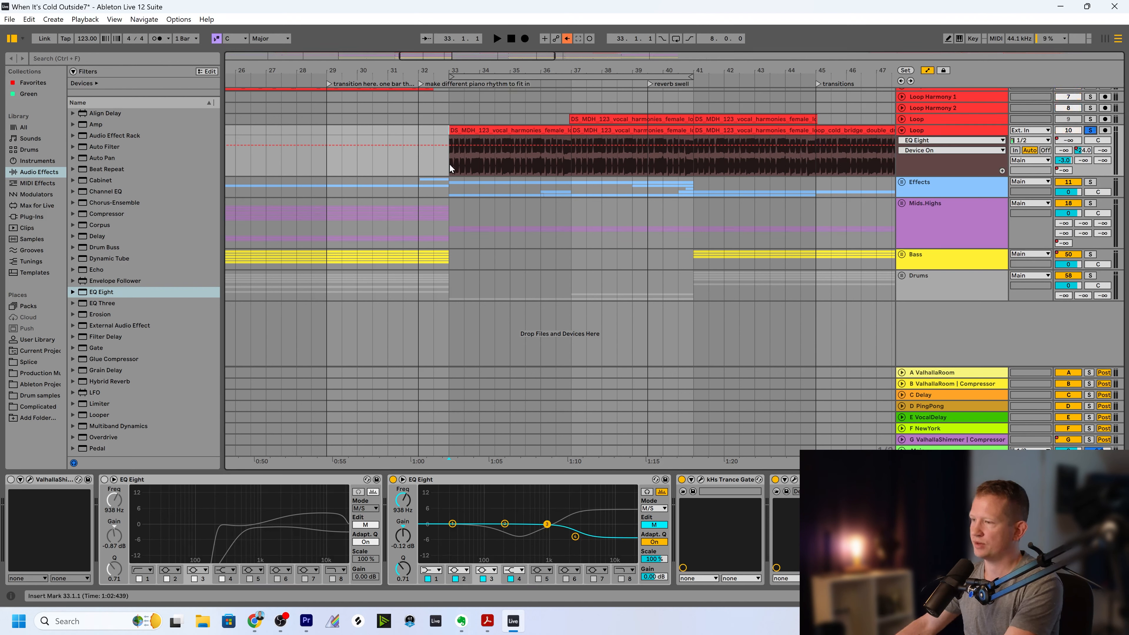
pyautogui.click(394, 480)
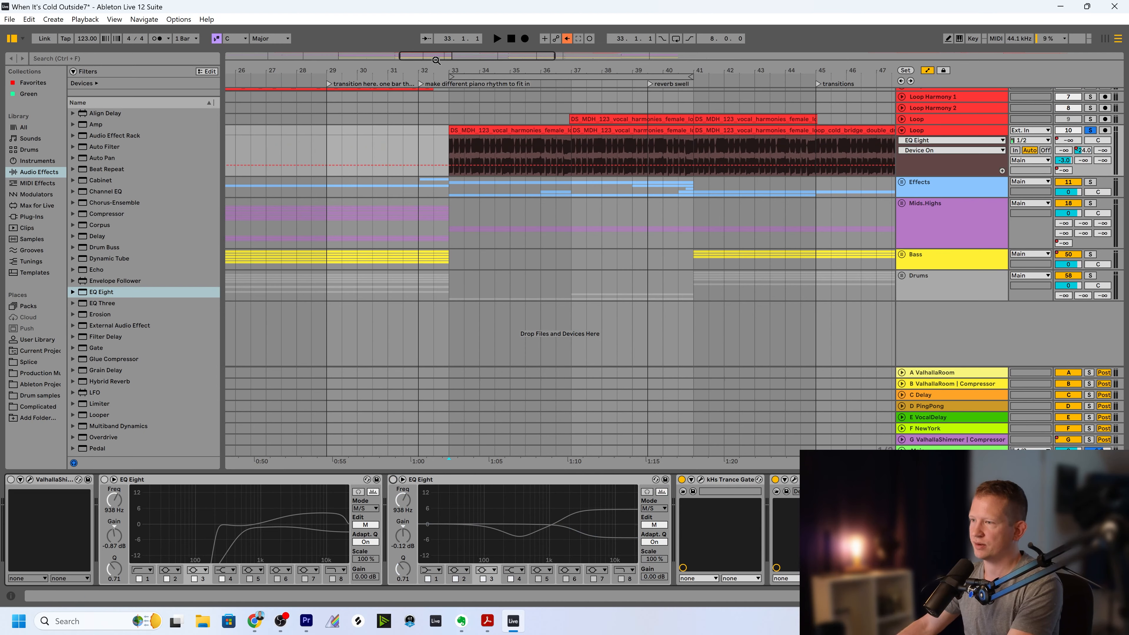
pyautogui.moveTo(434, 70); pyautogui.dragTo(371, 67)
pyautogui.click(495, 157)
pyautogui.press('space')
pyautogui.moveTo(512, 70); pyautogui.dragTo(465, 65)
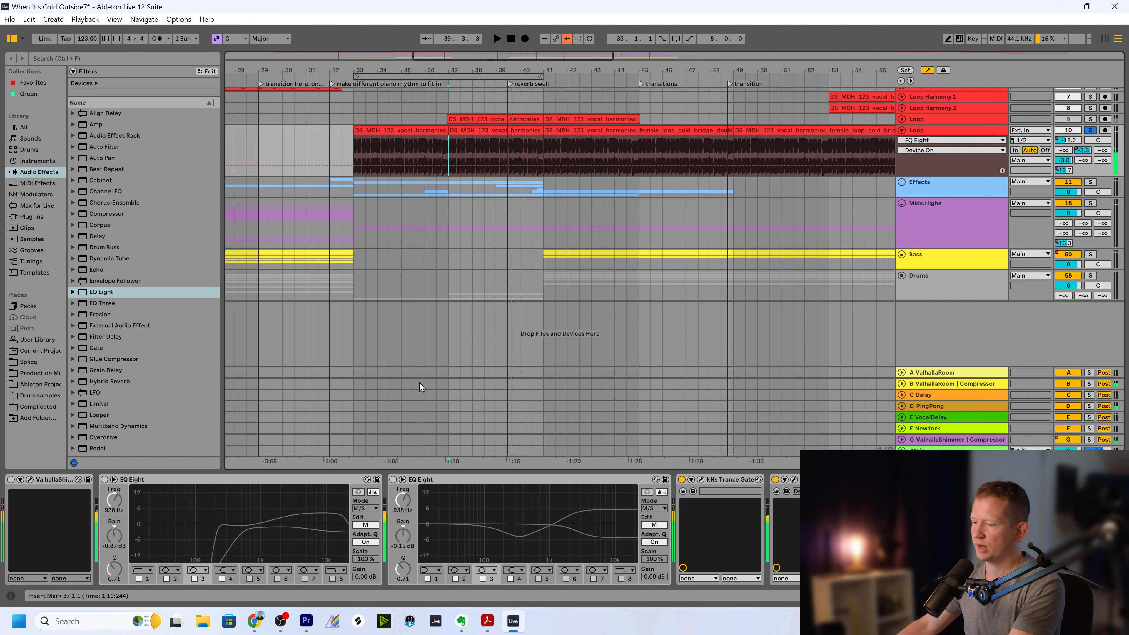
pyautogui.press('space')
# Step: Re-enable the mid/side EQ Eight and play the soloed harmonies from bar 37 with the side curve displayed
pyautogui.click(393, 480)
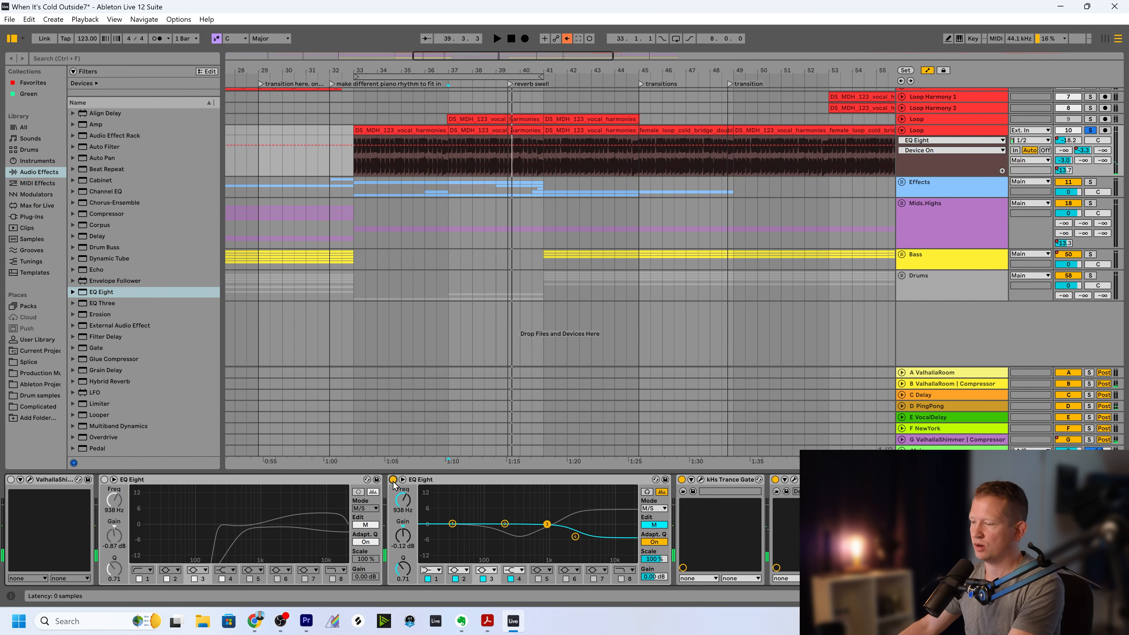
pyautogui.press('space')
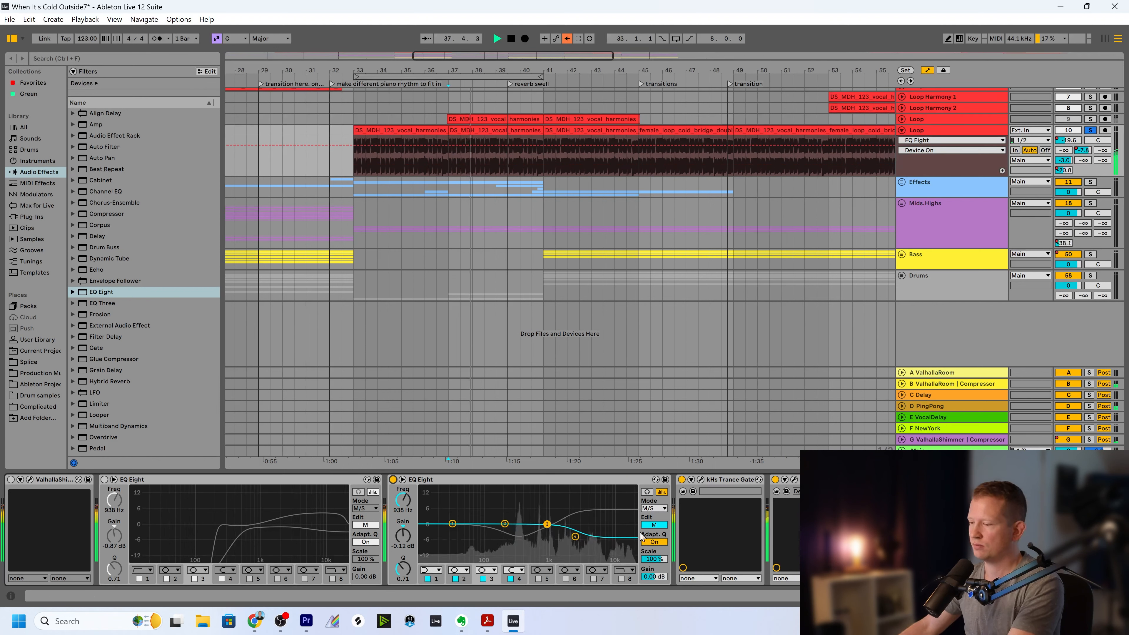
pyautogui.click(654, 525)
pyautogui.click(519, 534)
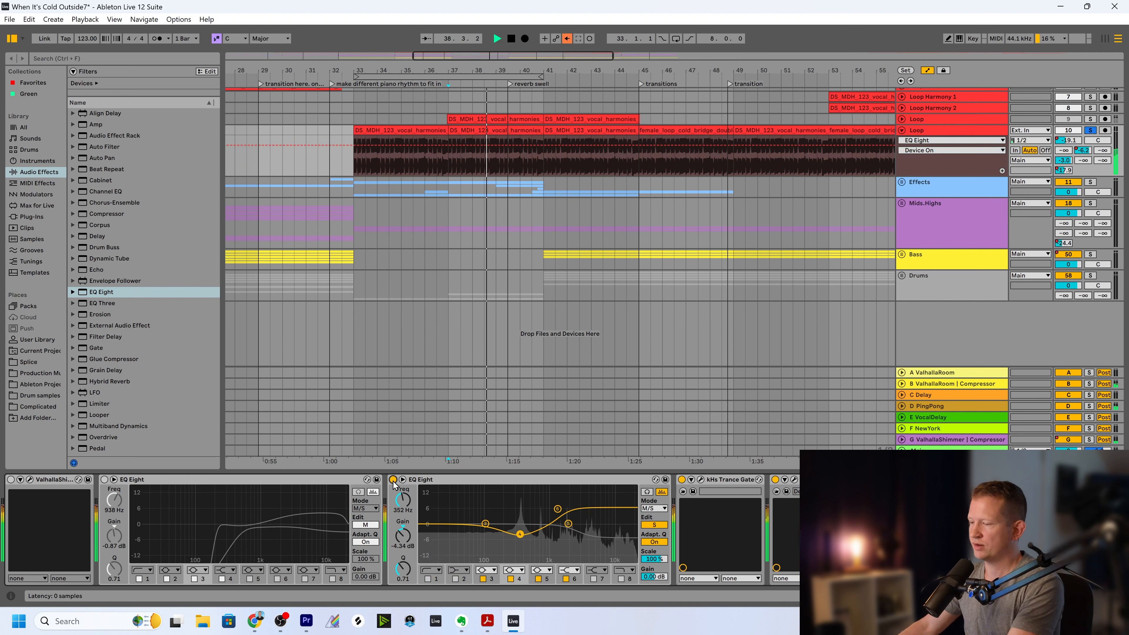
pyautogui.press('space')
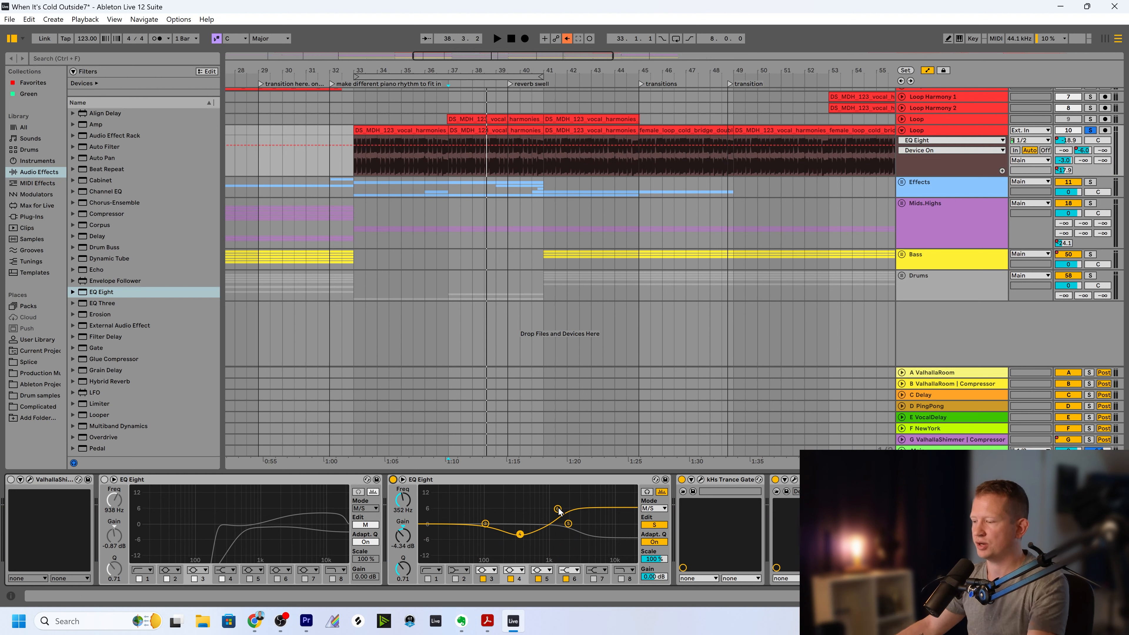
# Step: On the EQ Eight's mid curve, set the high shelf to about -4.09 dB at 2.50 kHz and boost 202 Hz by about 3.60 dB
pyautogui.click(658, 525)
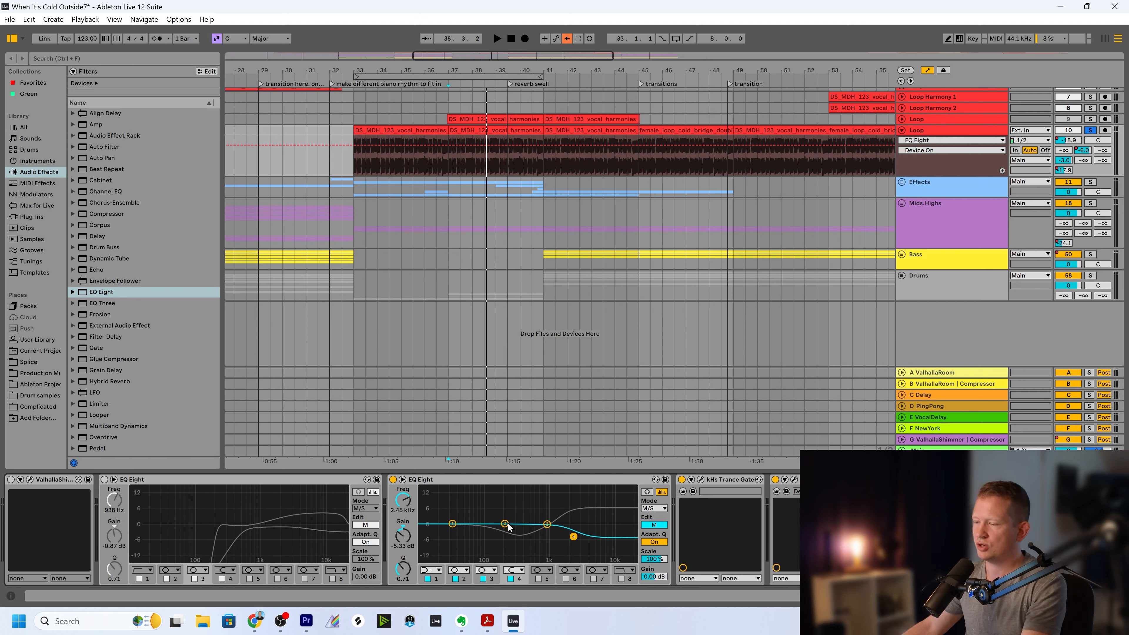
pyautogui.moveTo(573, 537); pyautogui.dragTo(574, 534)
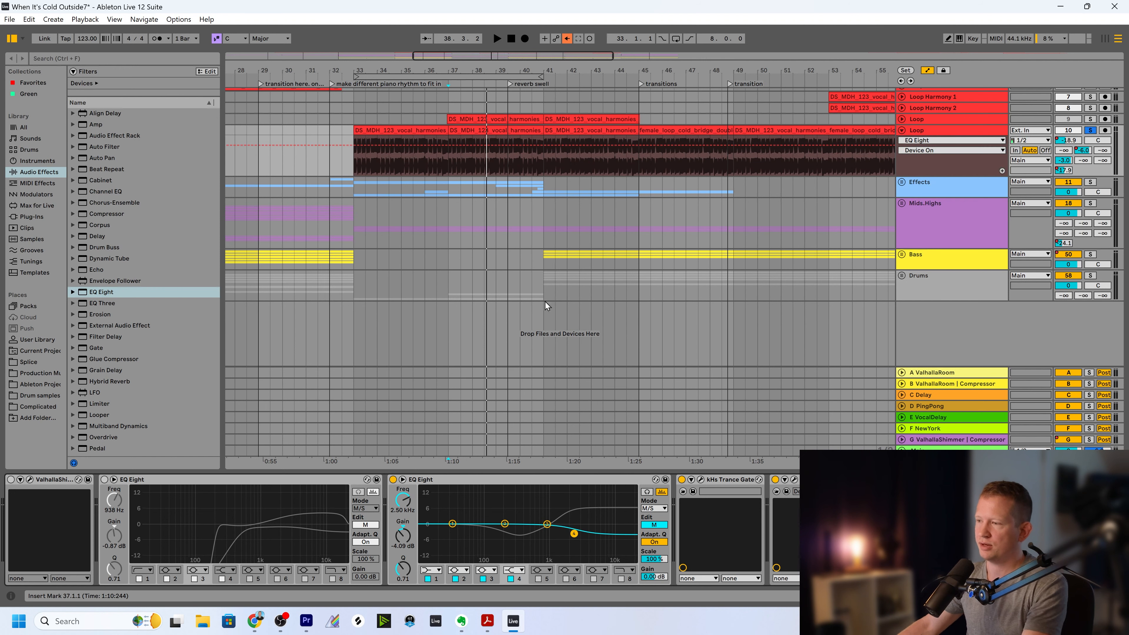
pyautogui.moveTo(542, 51); pyautogui.dragTo(529, 52)
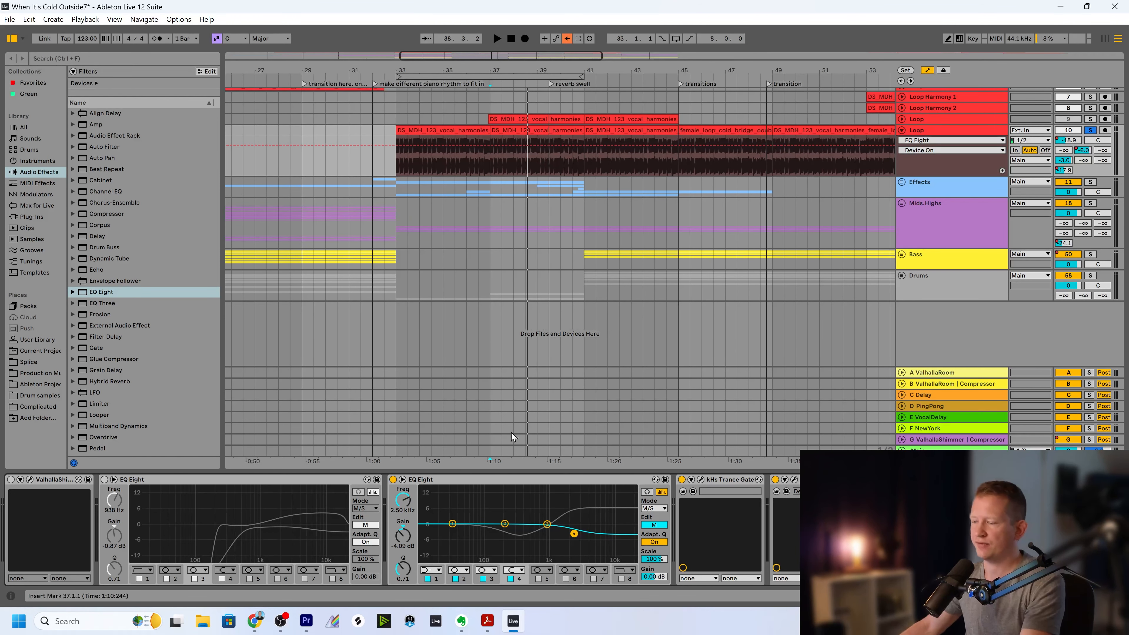
pyautogui.moveTo(504, 527); pyautogui.dragTo(504, 520)
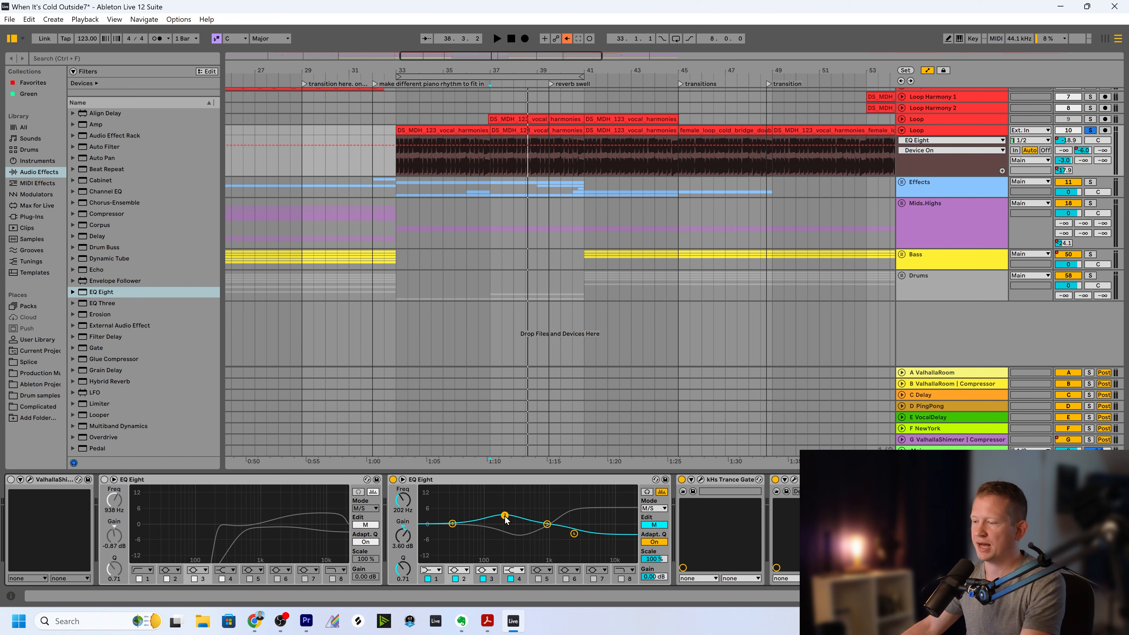
# Step: On the EQ Eight's side curve, lower the 100 Hz band to about -3.84 dB
pyautogui.click(657, 526)
pyautogui.moveTo(485, 523); pyautogui.dragTo(485, 530)
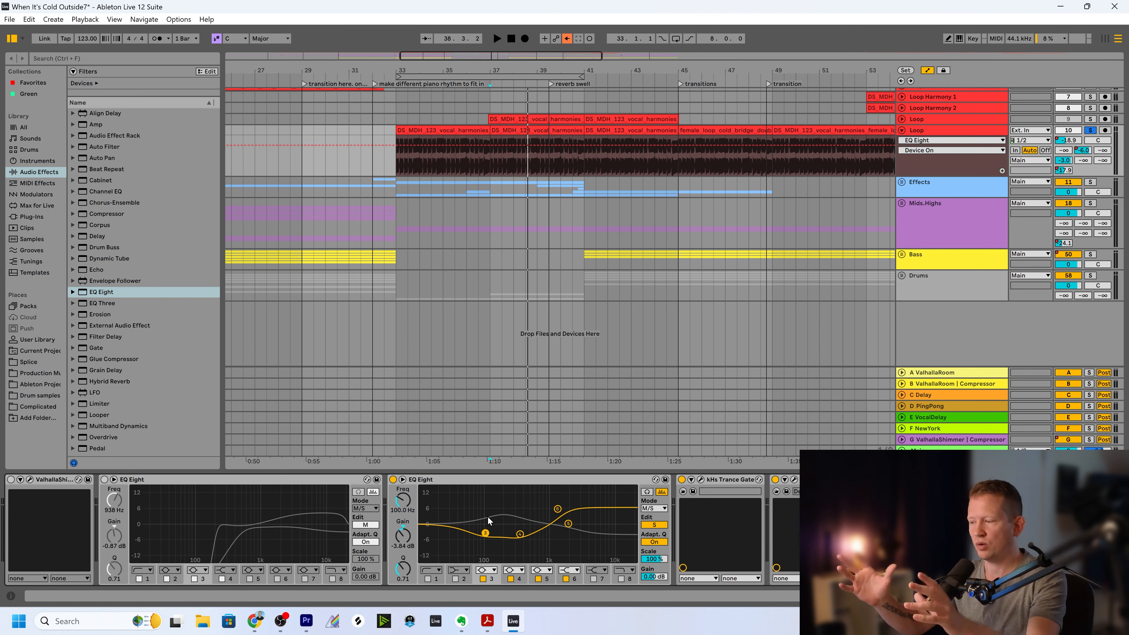
# Step: Play the full mix from bar 25, fold the Mids.Highs group and select it after stopping playback
pyautogui.click(455, 246)
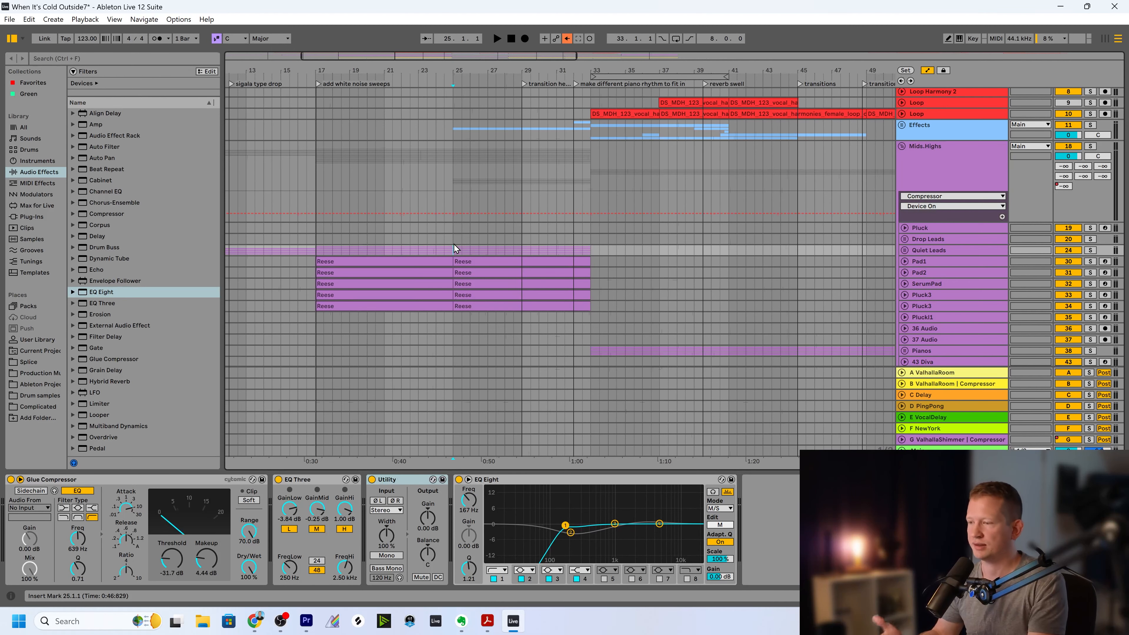
pyautogui.press('space')
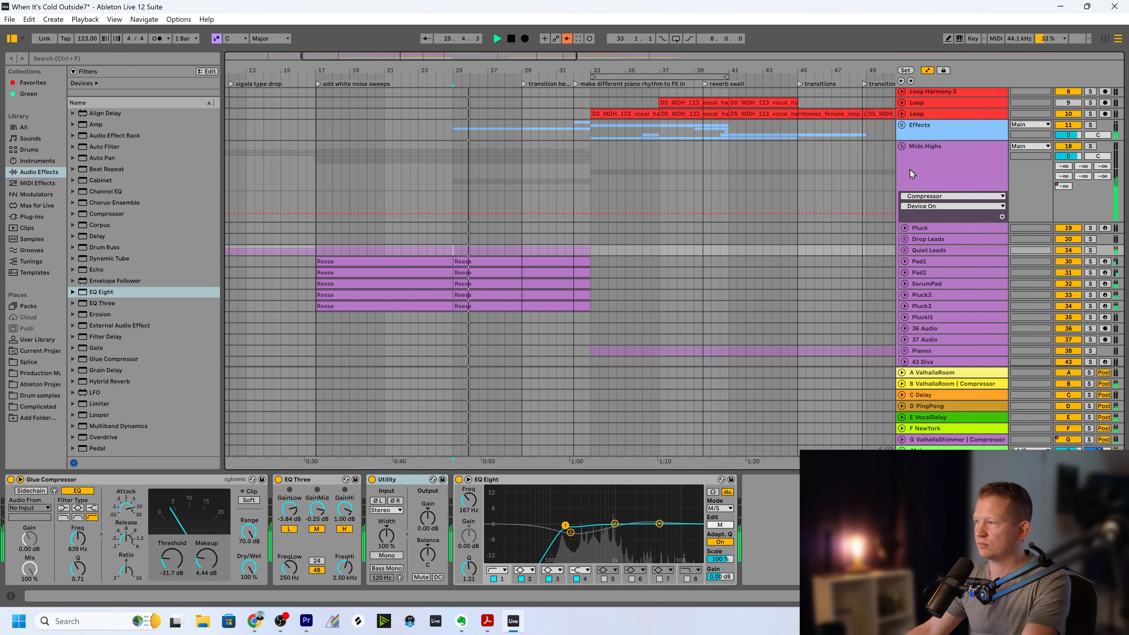
pyautogui.click(902, 146)
pyautogui.moveTo(463, 74); pyautogui.dragTo(488, 72)
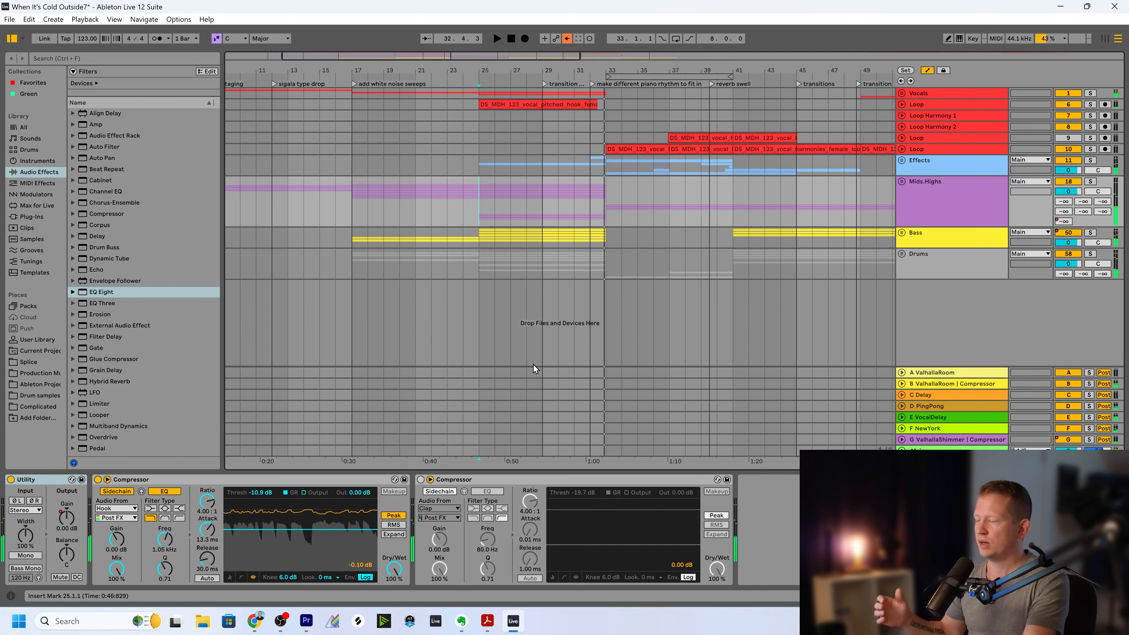
pyautogui.press('space')
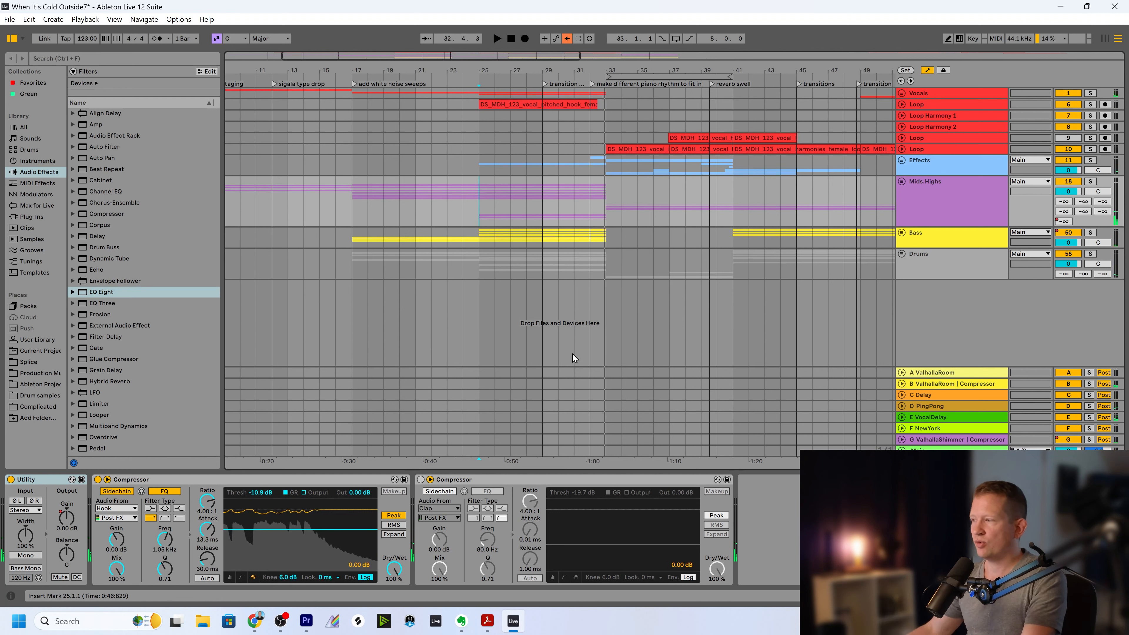
pyautogui.click(920, 218)
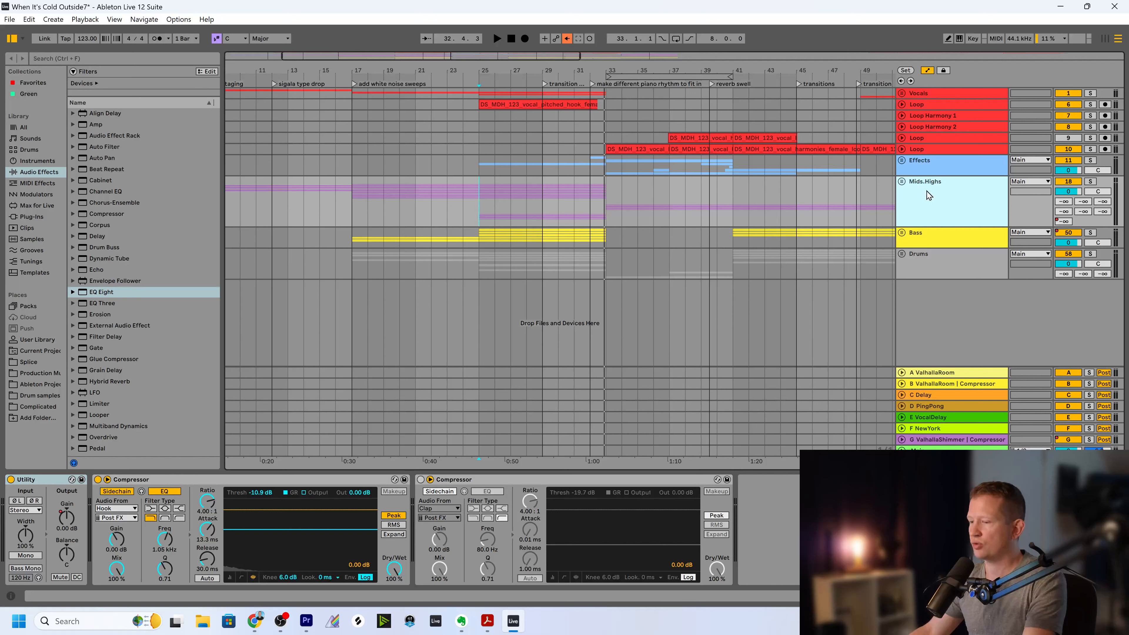
# Step: Solo and audition the Mids.Highs group, and load Ozone Imager 2 onto it from a browser search for "ozon"
pyautogui.click(1090, 182)
pyautogui.press('space')
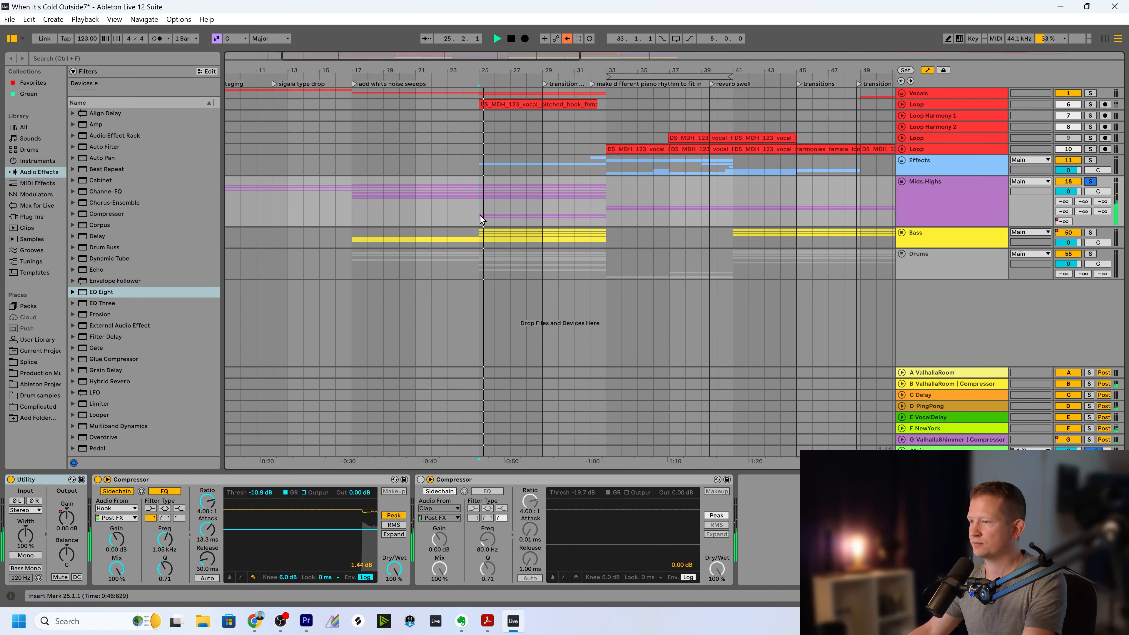
pyautogui.click(45, 57)
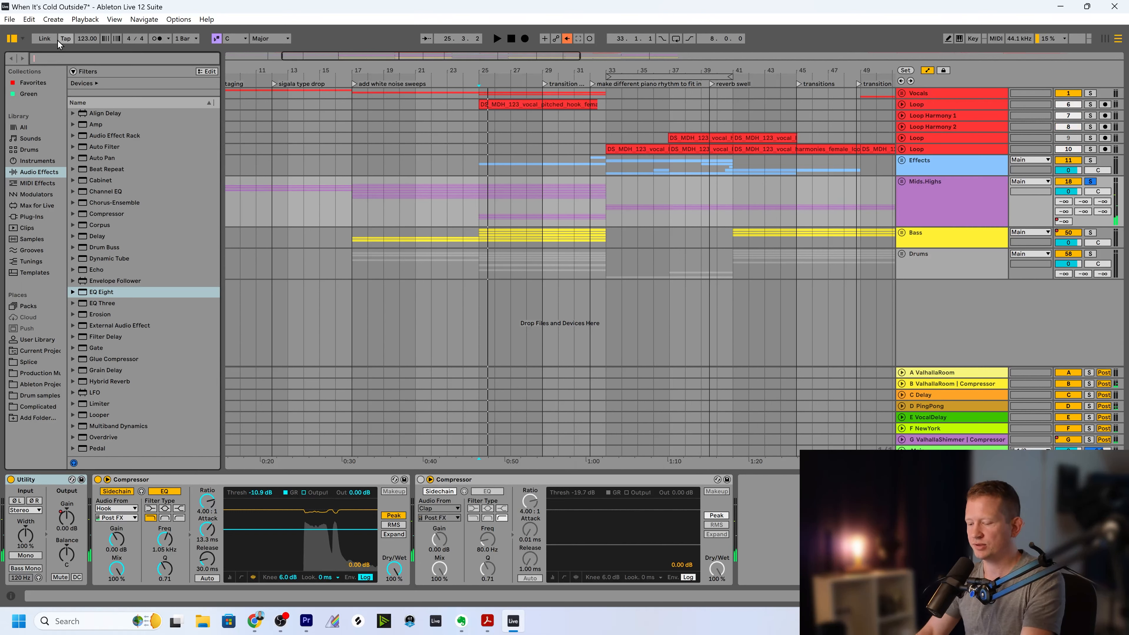
pyautogui.write('ozoe')
pyautogui.press('BackSpace')
pyautogui.press('BackSpace')
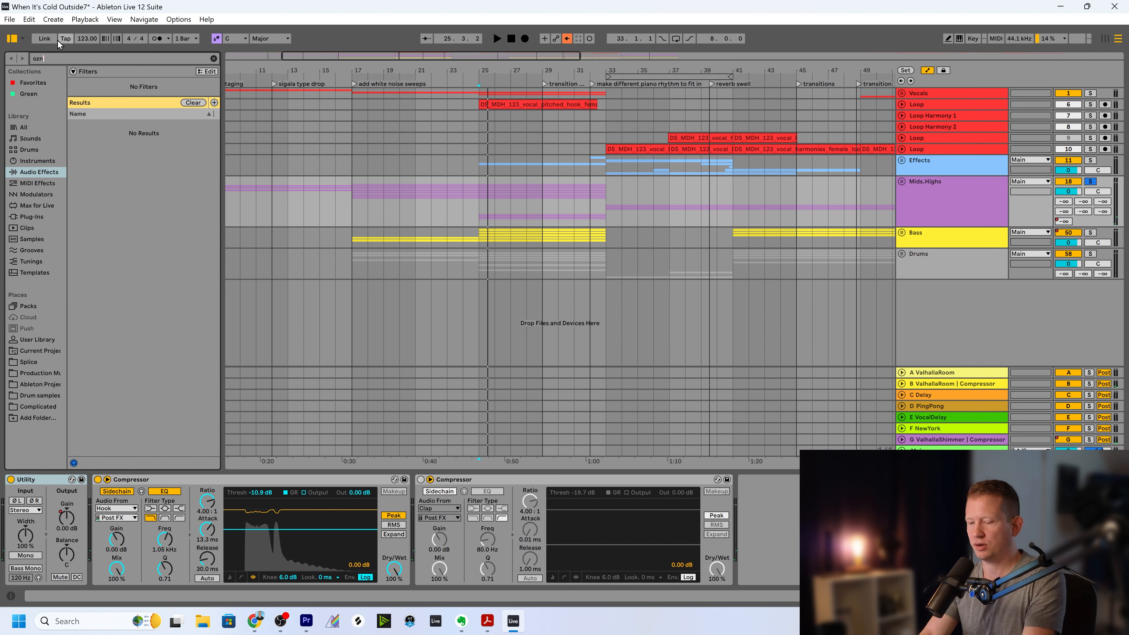
pyautogui.write('ne')
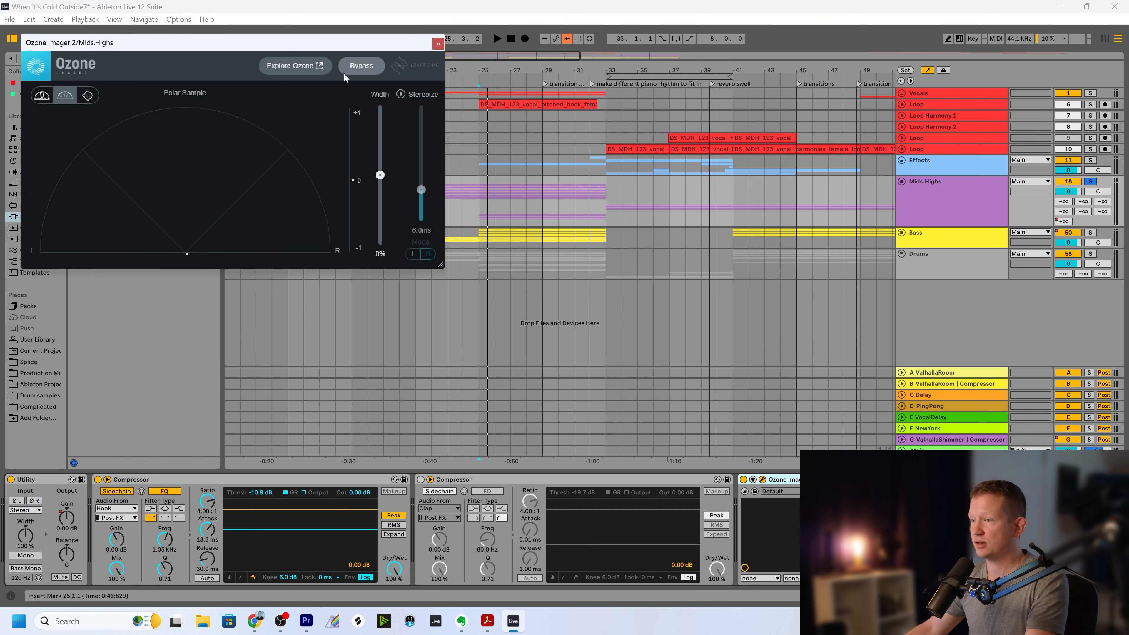
pyautogui.moveTo(343, 42); pyautogui.dragTo(377, 200)
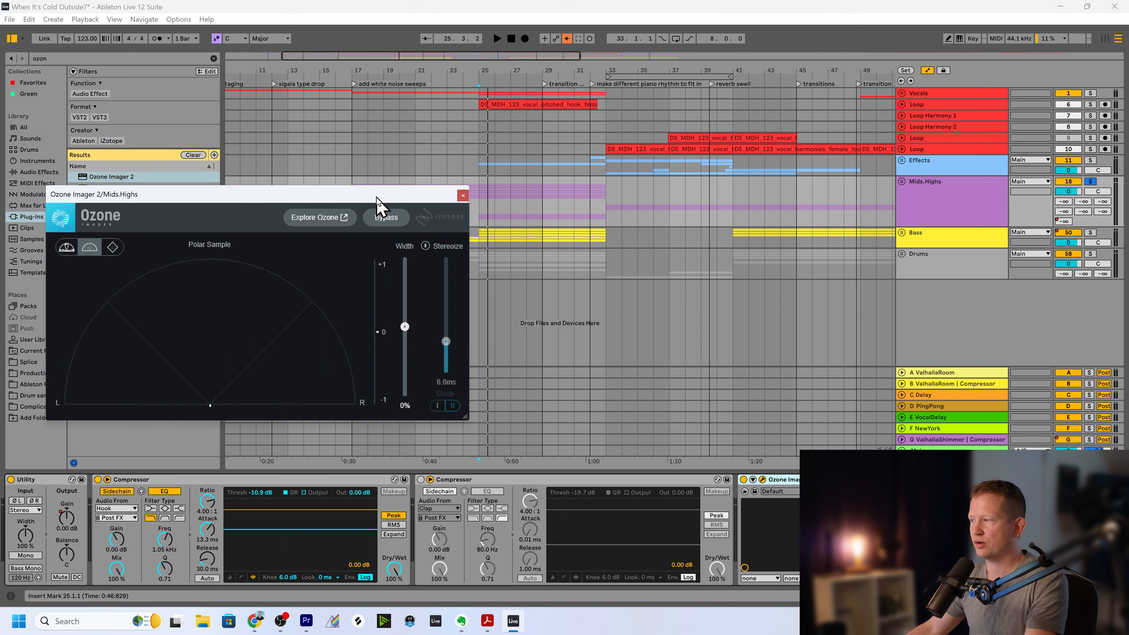
# Step: Play from bar 25, enable Stereoize in Ozone Imager 2 and raise the width to about 41%
pyautogui.press('space')
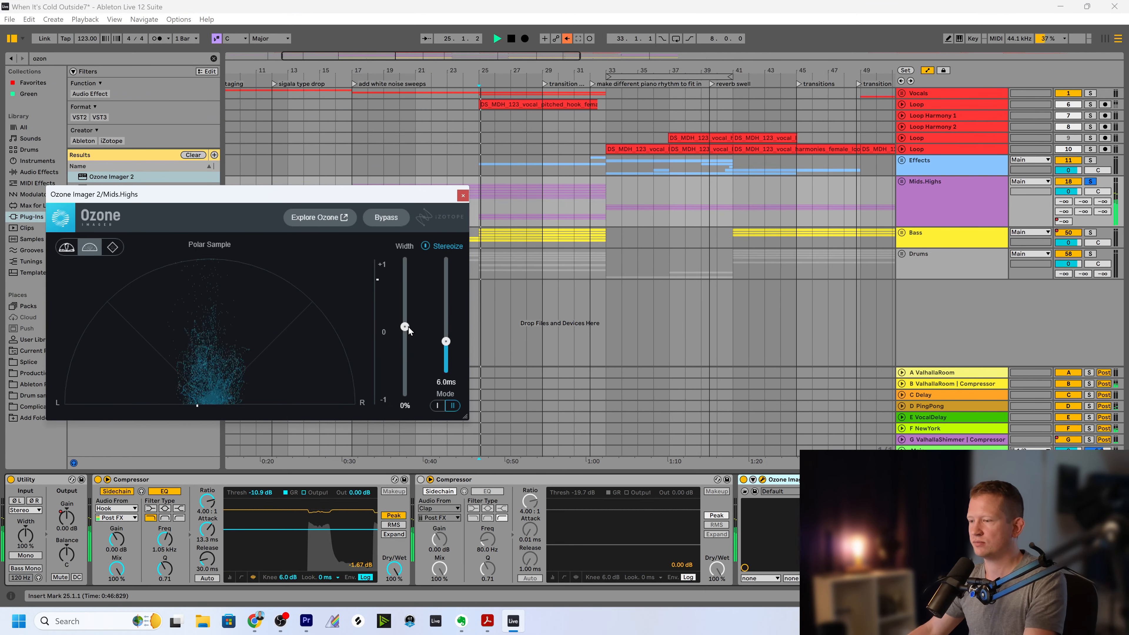
pyautogui.moveTo(404, 326); pyautogui.dragTo(400, 300)
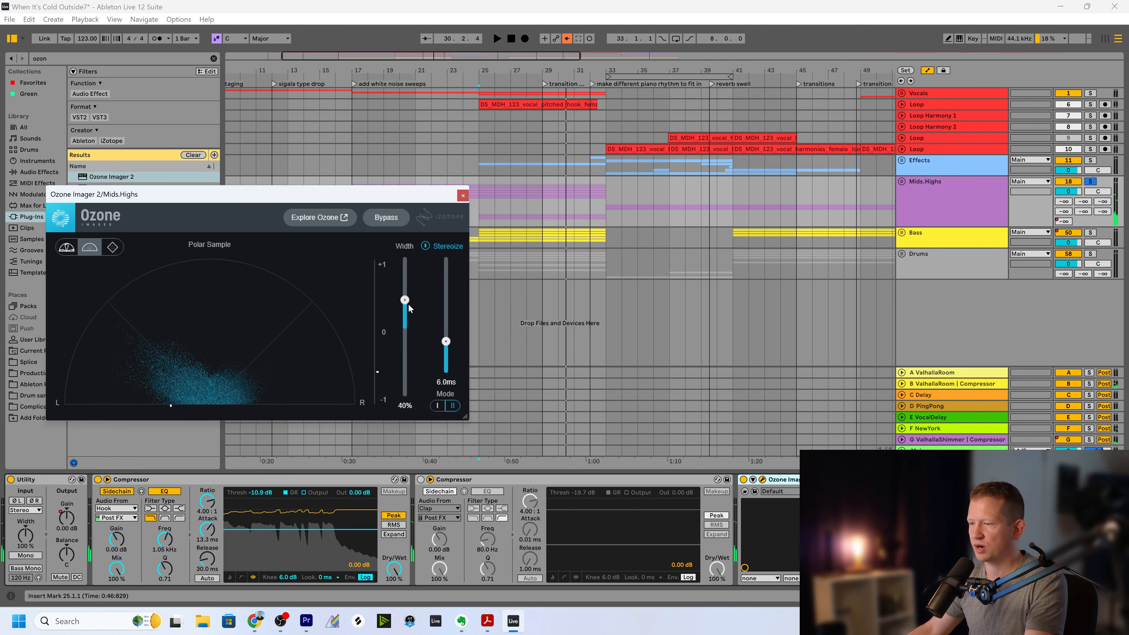
pyautogui.moveTo(408, 303); pyautogui.dragTo(406, 299)
pyautogui.click(462, 197)
# Step: Replay the soloed Mids.Highs group from bar 25 and compare it with Ozone Imager 2 off and on
pyautogui.press('space')
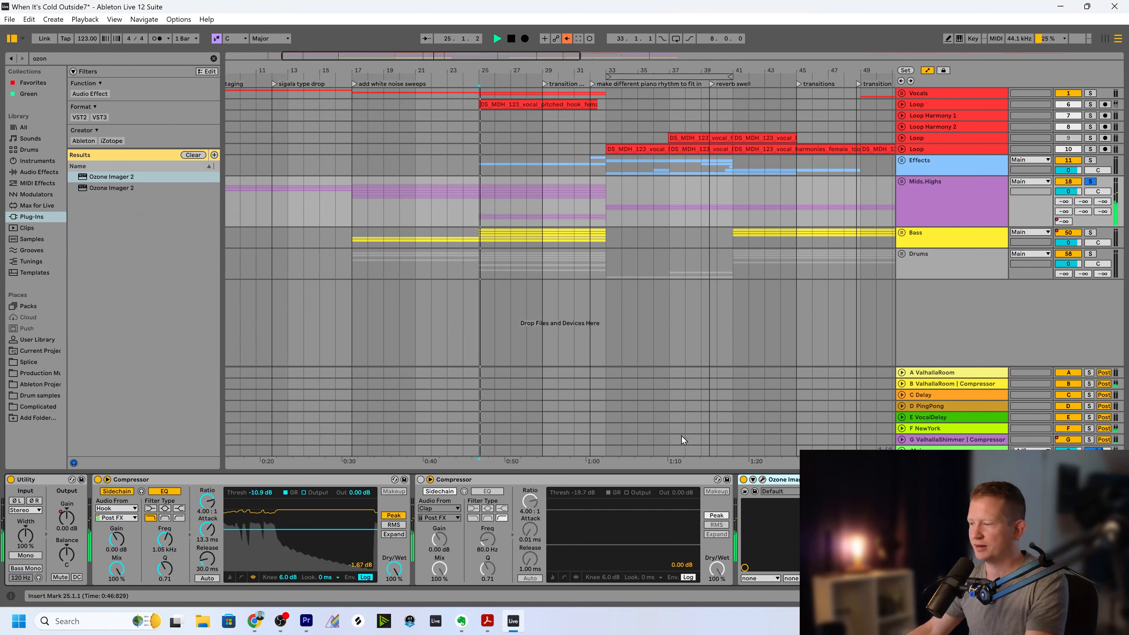
pyautogui.click(743, 480)
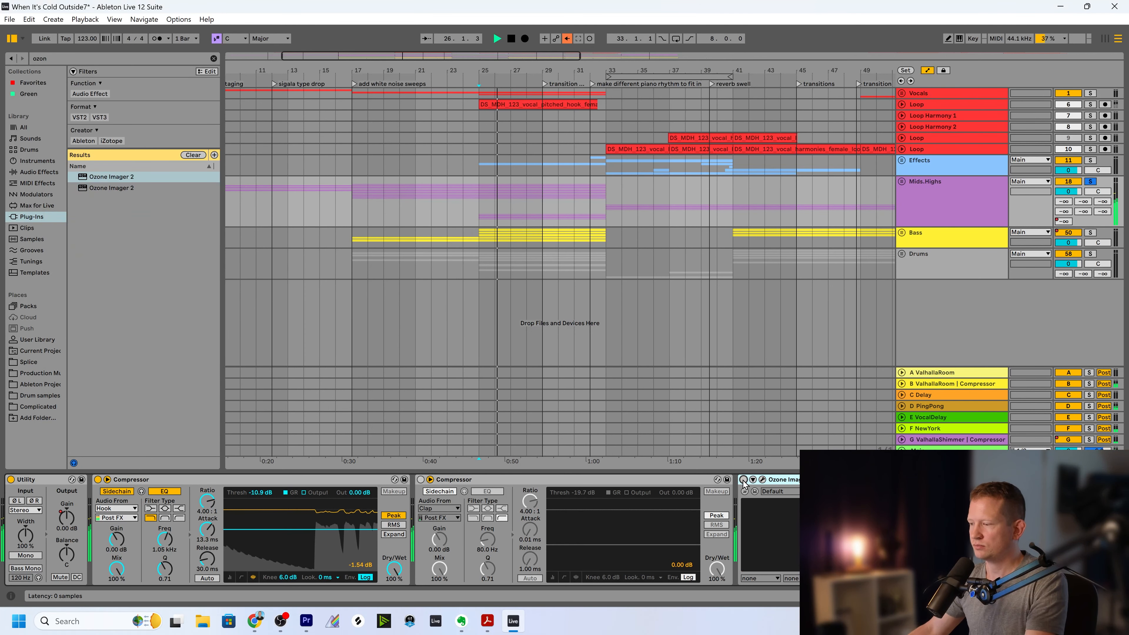
pyautogui.click(743, 480)
# Step: Reopen Ozone Imager 2, try the width at 100% and 95%, and lower it again before closing the plug-in window
pyautogui.click(763, 482)
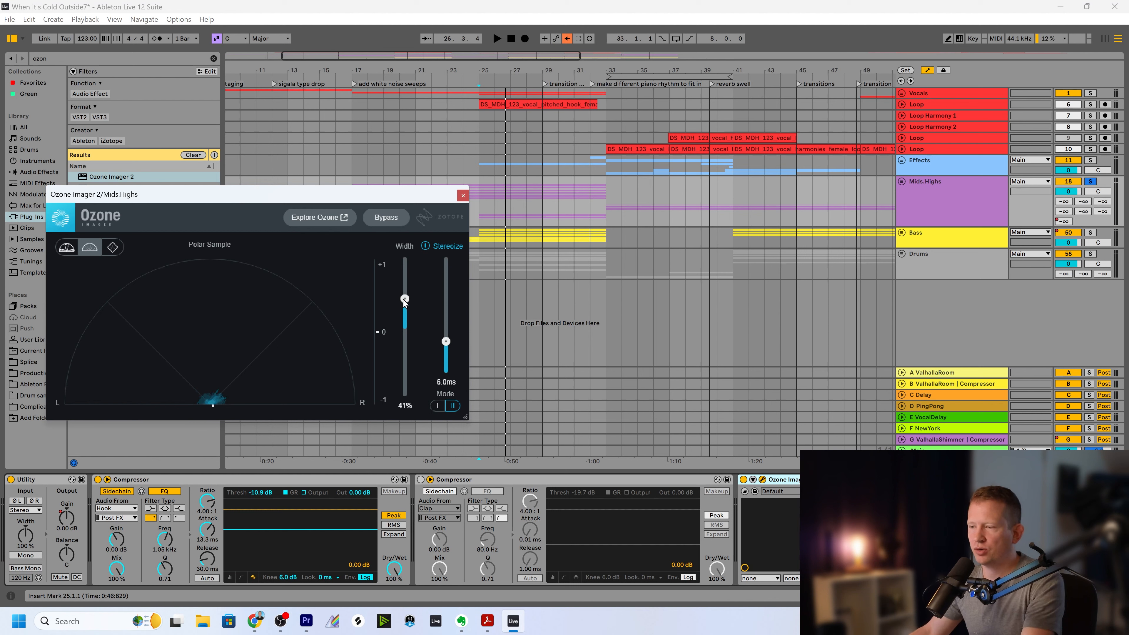
pyautogui.moveTo(403, 298); pyautogui.dragTo(399, 240)
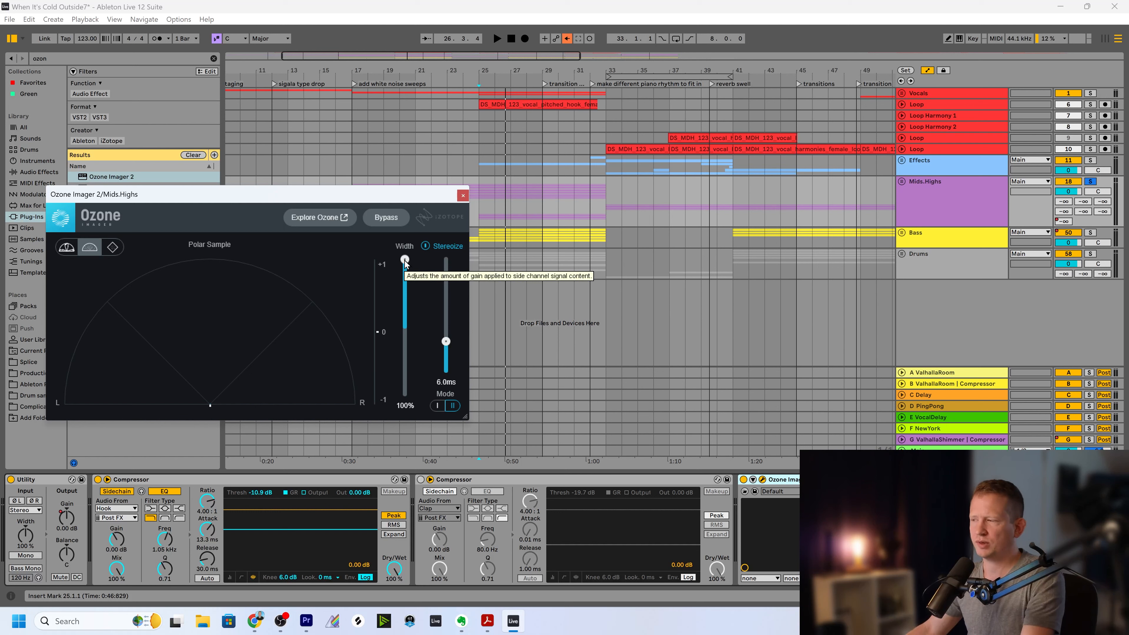
pyautogui.moveTo(404, 262); pyautogui.dragTo(404, 266)
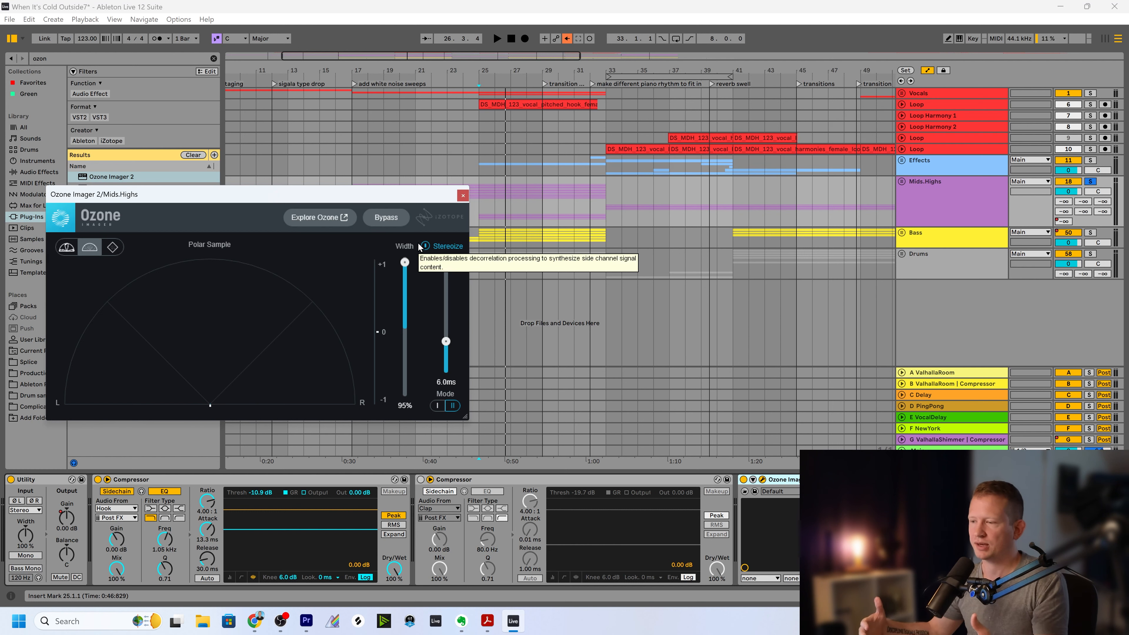
pyautogui.moveTo(405, 265); pyautogui.dragTo(403, 301)
pyautogui.click(462, 196)
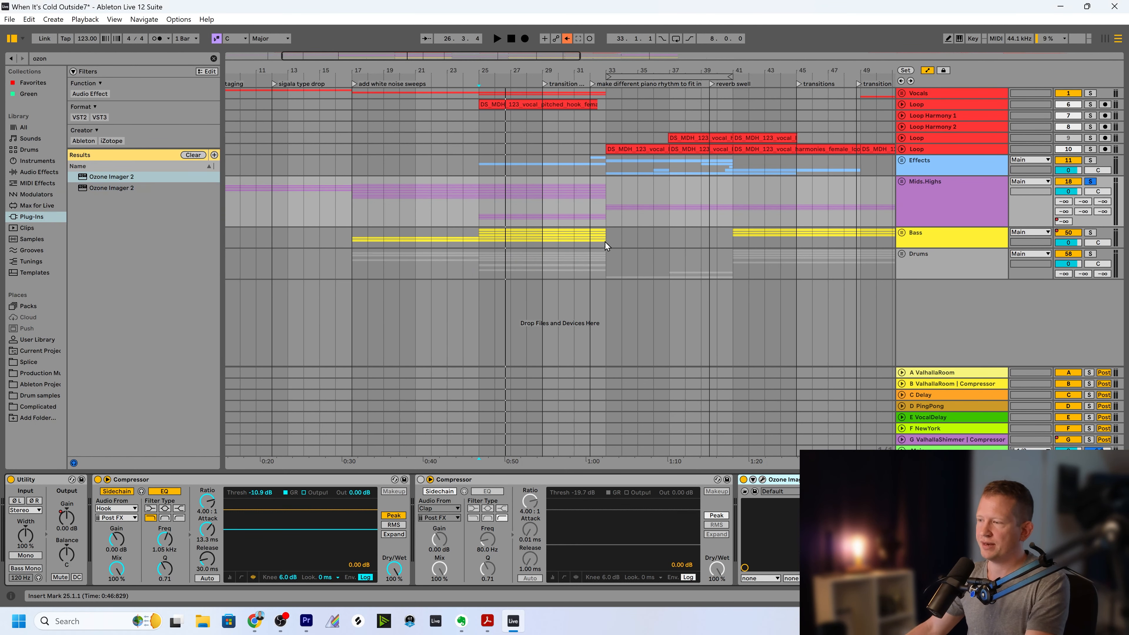
# Step: Place the insert marker at bar 33 and switch off Ozone Imager 2 on the Mids.Highs group
pyautogui.click(609, 223)
pyautogui.click(934, 198)
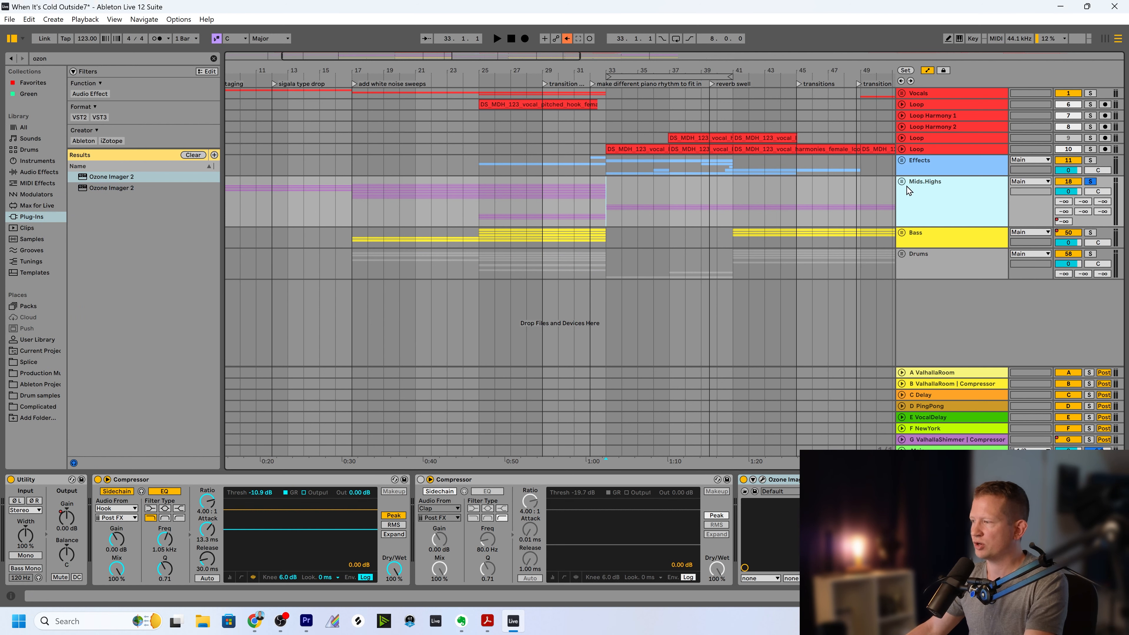
pyautogui.click(744, 479)
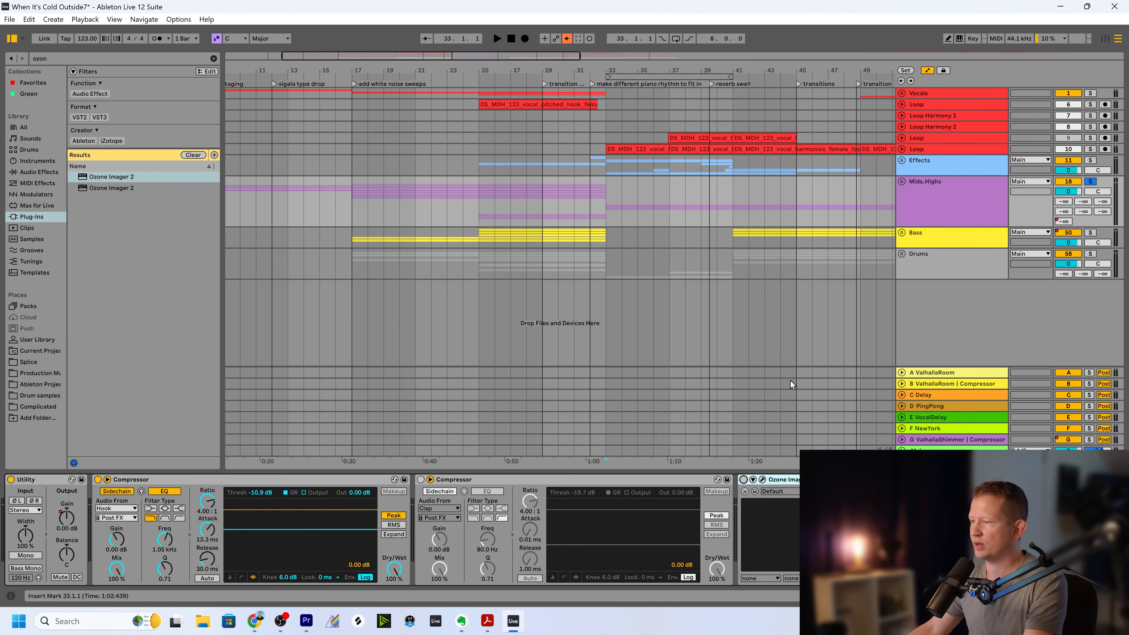
# Step: Unfold the Mids.Highs group, check the Quiet Leads subgroup's devices and zoom the arrangement in around bar 33
pyautogui.click(901, 181)
pyautogui.scroll(-2, 640, 249)
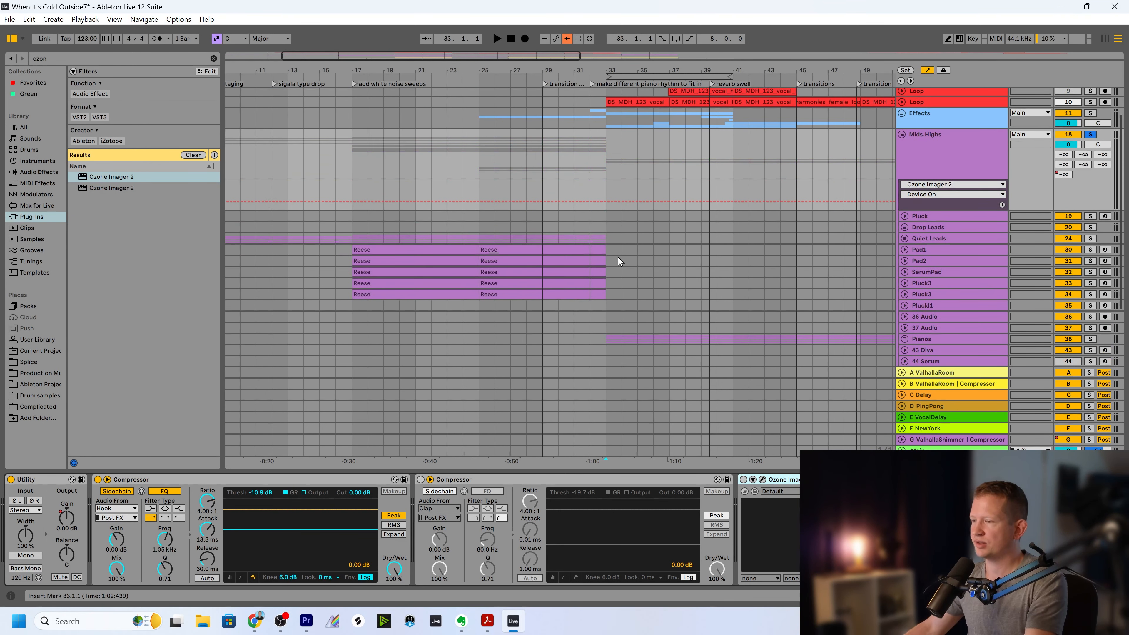
pyautogui.click(917, 244)
pyautogui.click(905, 239)
pyautogui.click(905, 240)
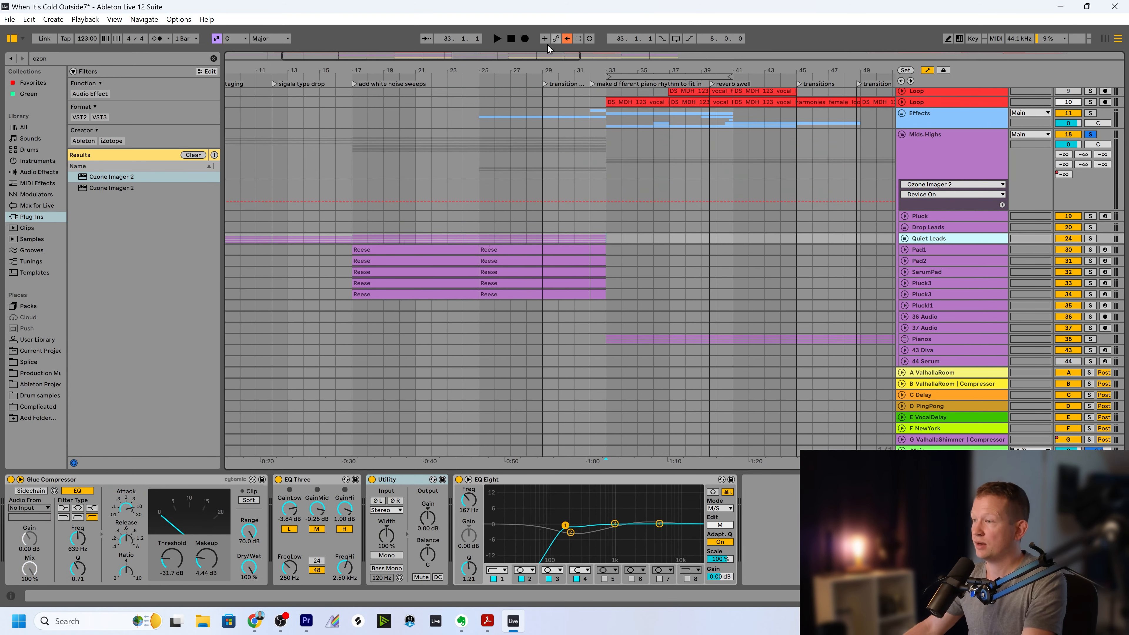
pyautogui.moveTo(555, 56); pyautogui.dragTo(535, 93)
pyautogui.scroll(-1, 906, 345)
pyautogui.scroll(-1, 906, 349)
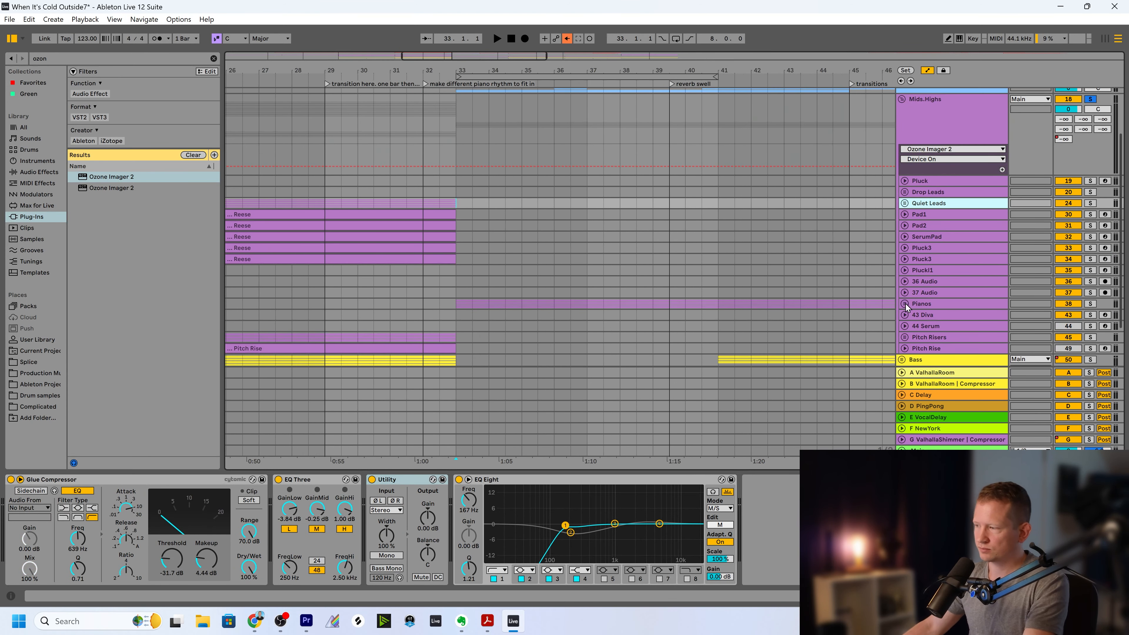
# Step: Unfold the Pianos group and expand its KorgM1 track with the device chain displayed
pyautogui.click(905, 306)
pyautogui.click(933, 309)
pyautogui.scroll(-4, 733, 309)
pyautogui.scroll(-2, 747, 307)
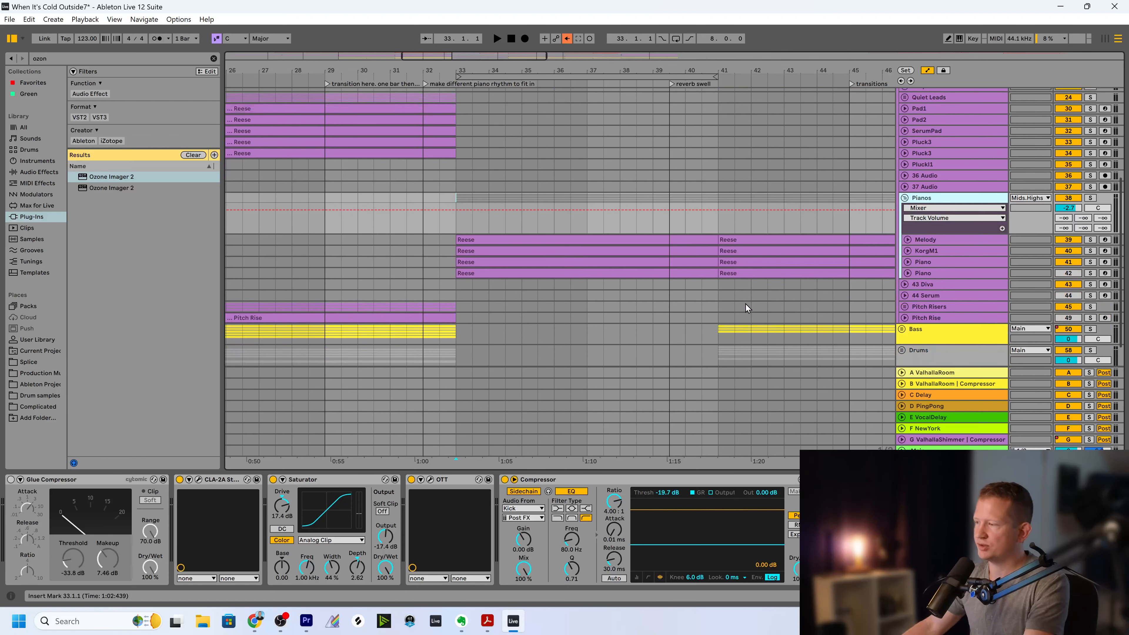
pyautogui.click(930, 240)
pyautogui.click(908, 240)
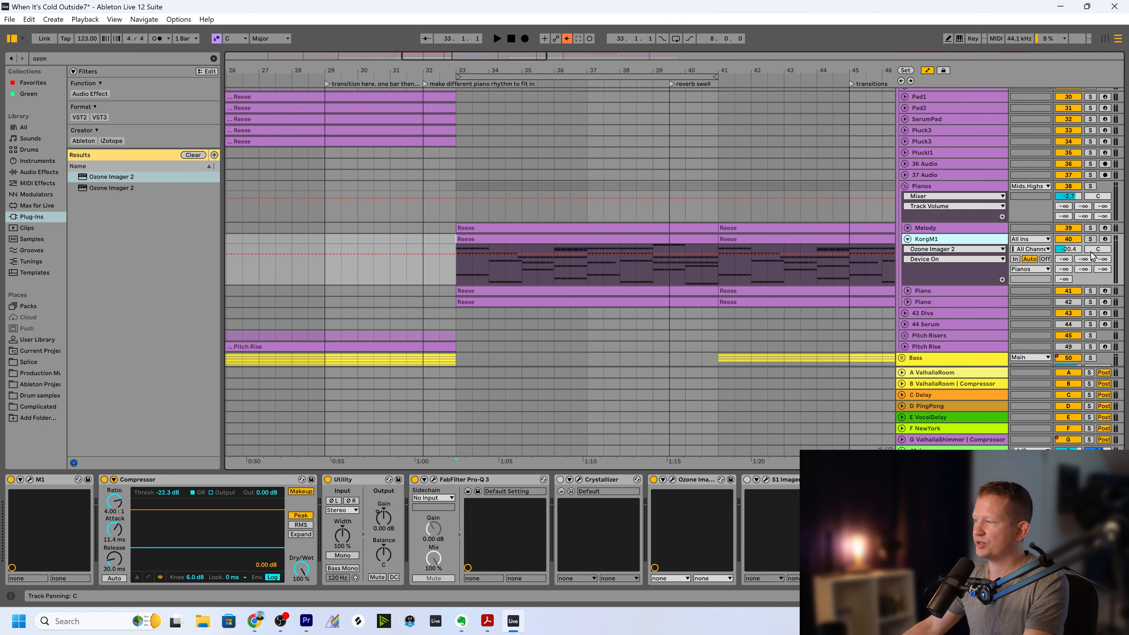
# Step: Solo the KorgM1 track and play it from bar 33 with Ozone Imager 2 switched off
pyautogui.click(1090, 239)
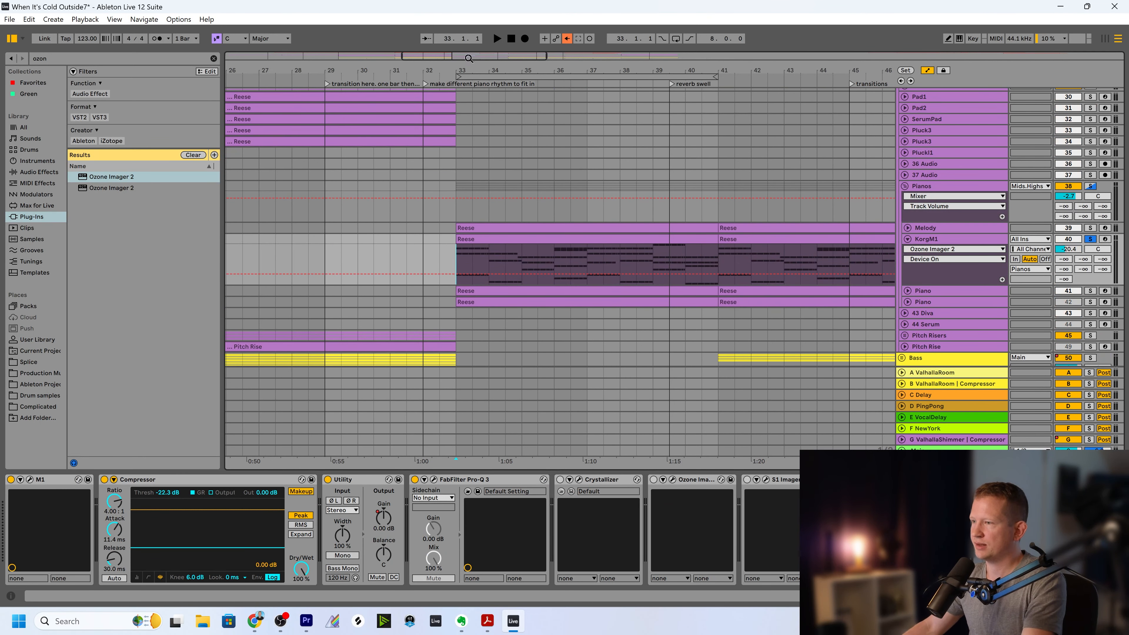
pyautogui.moveTo(467, 56); pyautogui.dragTo(493, 31)
pyautogui.press('space')
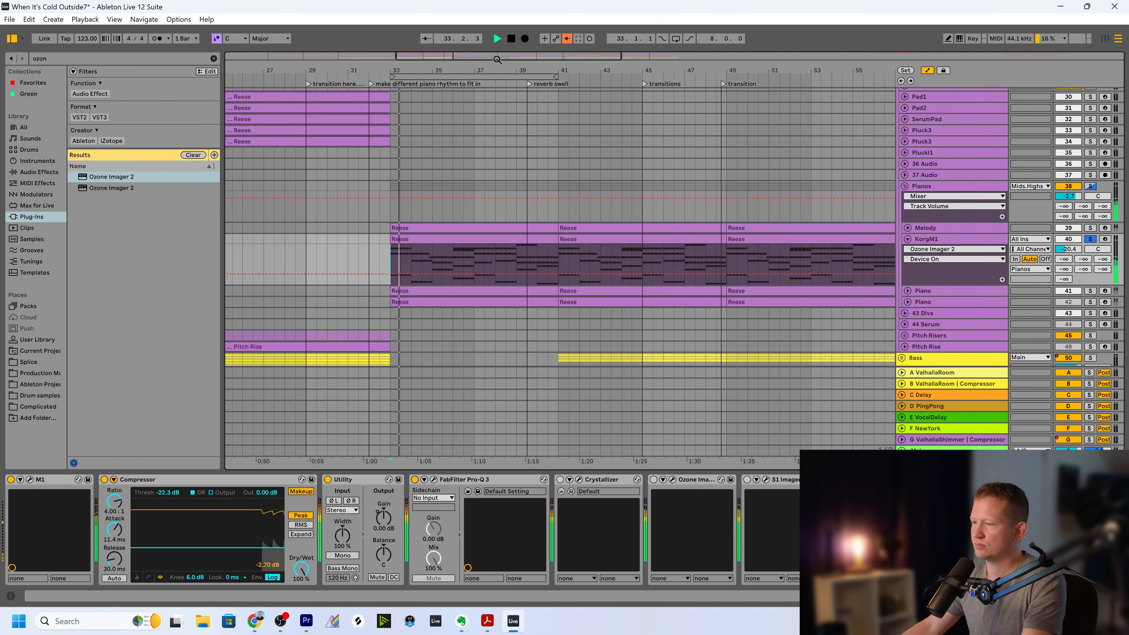
pyautogui.moveTo(511, 70); pyautogui.dragTo(544, 71)
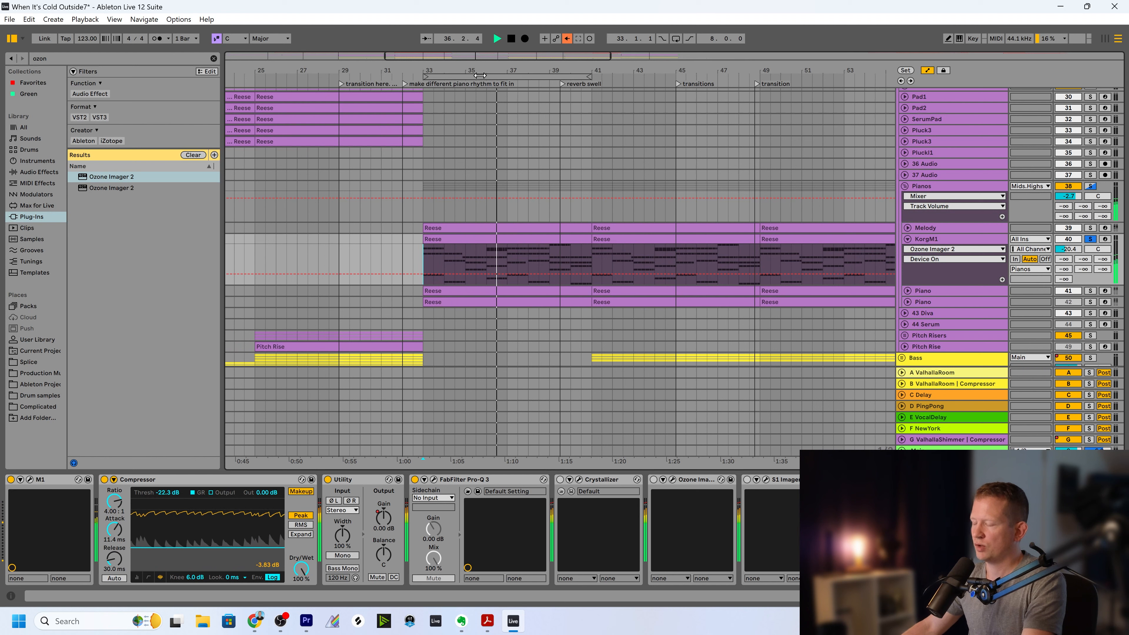
# Step: Switch on KorgM1's Ozone Imager 2, open its window and replay the track from bar 33
pyautogui.click(654, 480)
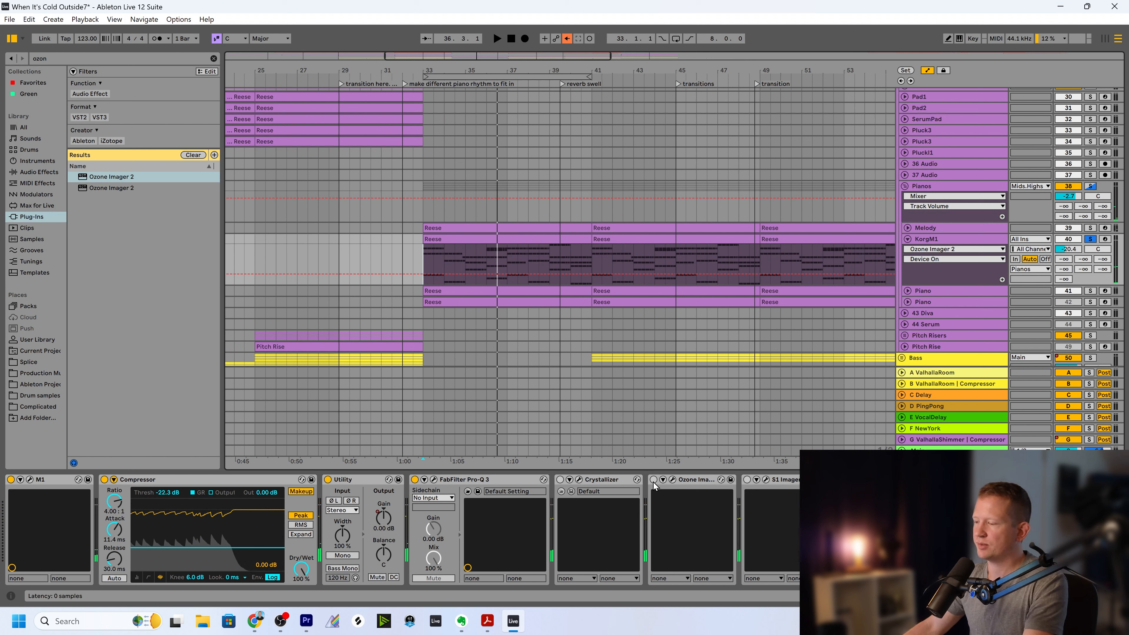
pyautogui.click(673, 480)
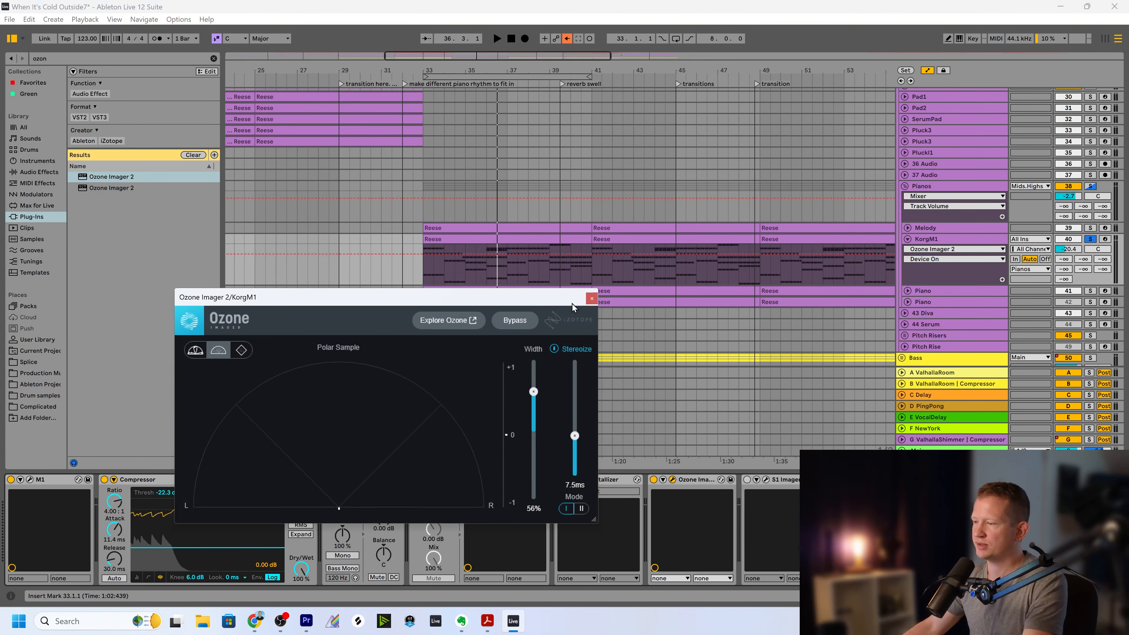
pyautogui.moveTo(572, 303); pyautogui.dragTo(494, 190)
pyautogui.press('space')
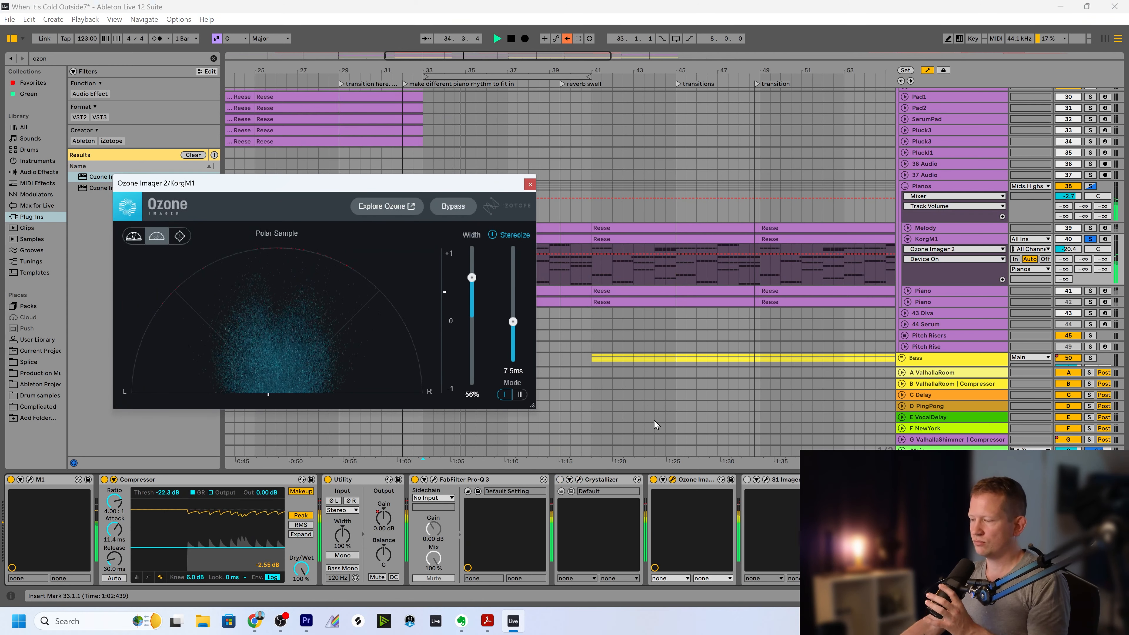
# Step: Compare KorgM1 with Ozone Imager 2 off and on during playback, and close the plug-in window after stopping
pyautogui.click(654, 480)
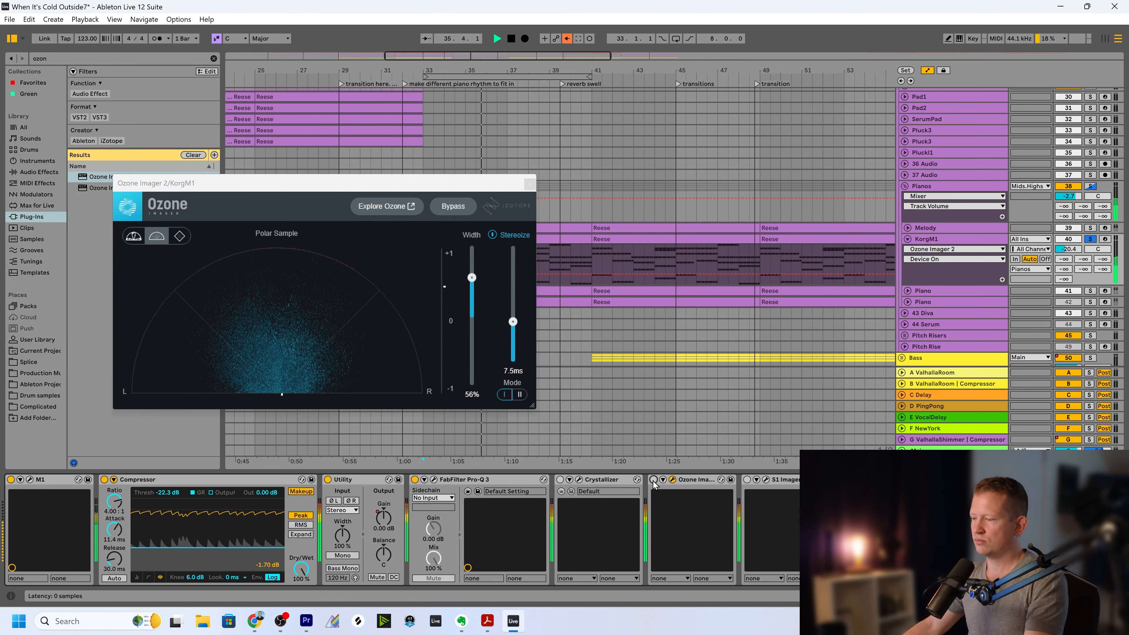
pyautogui.click(654, 480)
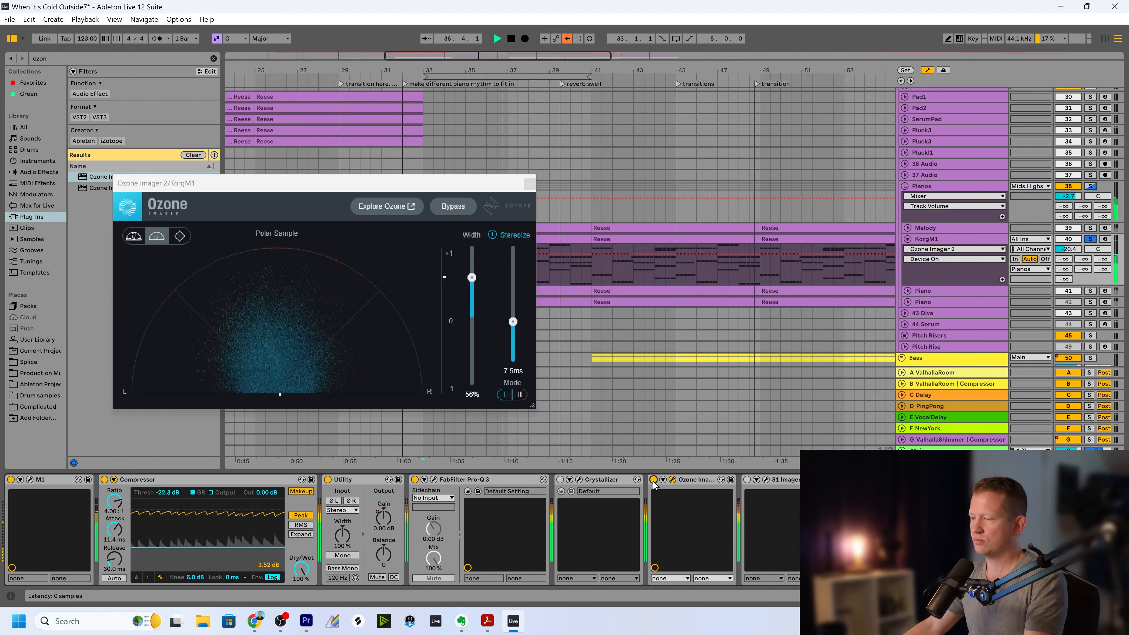
pyautogui.press('space')
pyautogui.click(530, 184)
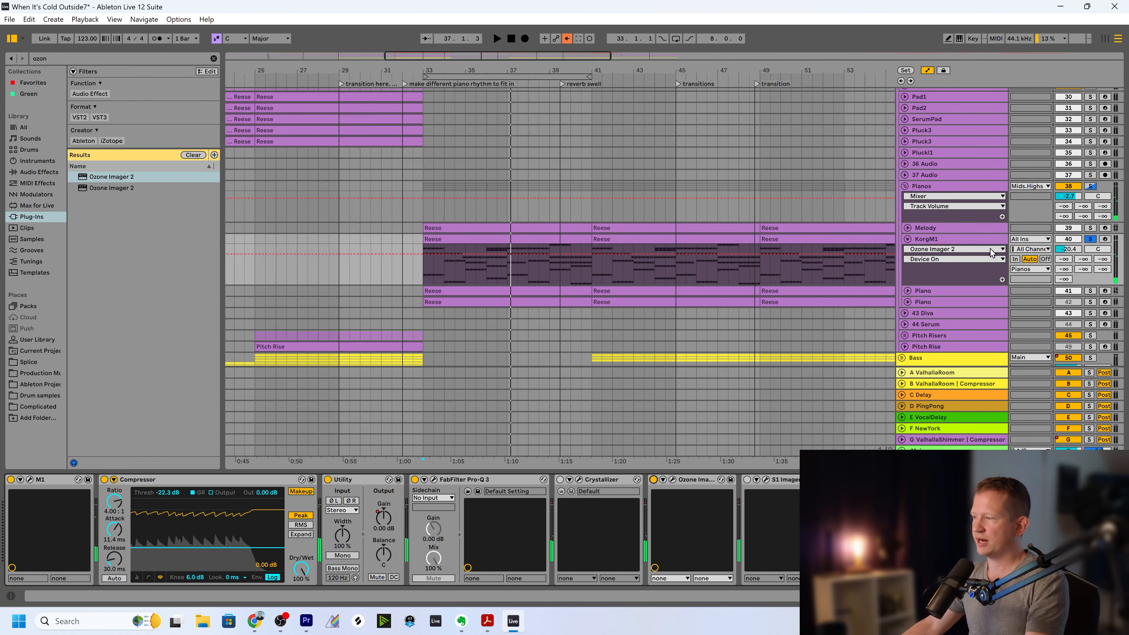
# Step: Unsolo and fold the KorgM1 track, and play the full mix from bar 33
pyautogui.click(1090, 240)
pyautogui.click(907, 239)
pyautogui.click(927, 229)
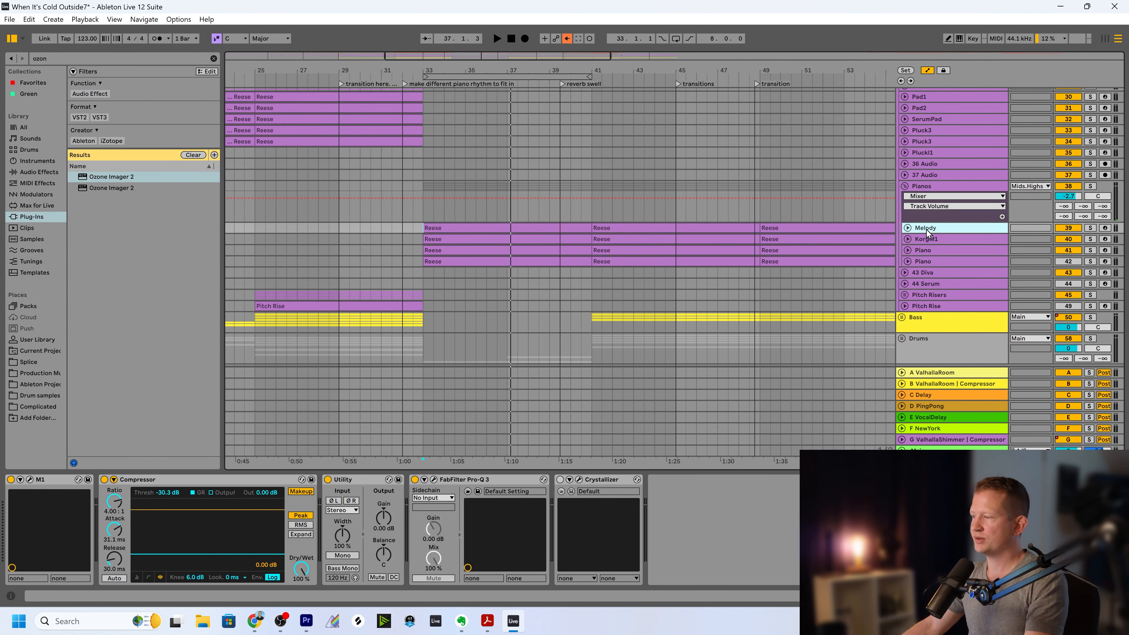
pyautogui.click(424, 210)
pyautogui.press('space')
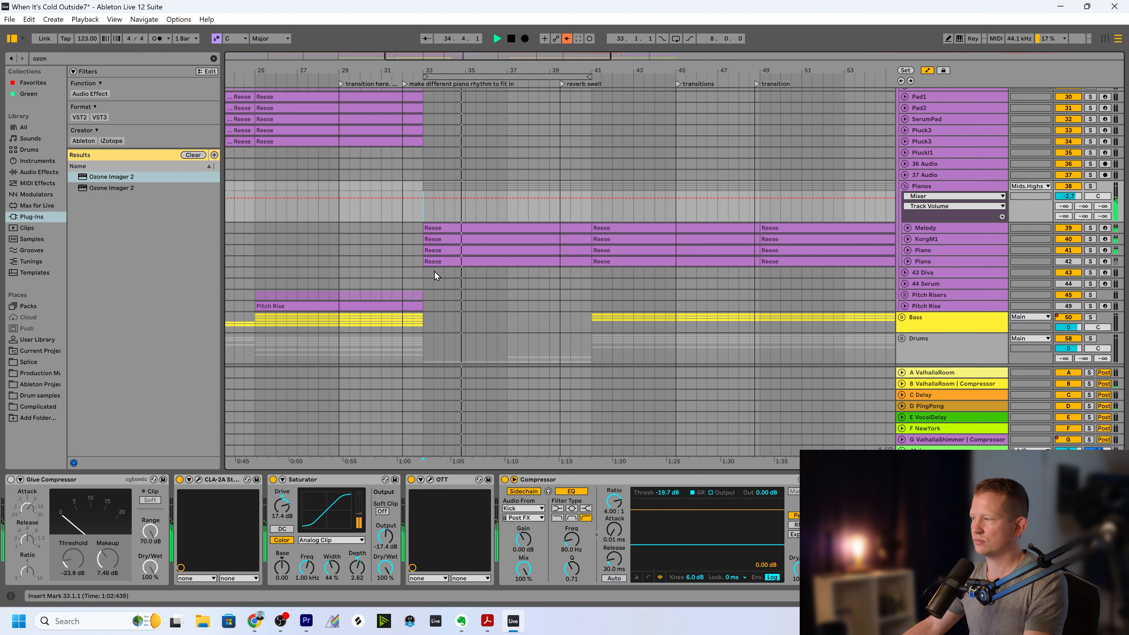
# Step: Fold the Pianos subgroup and the Mids.Highs group, leaving Mids.Highs selected
pyautogui.click(926, 190)
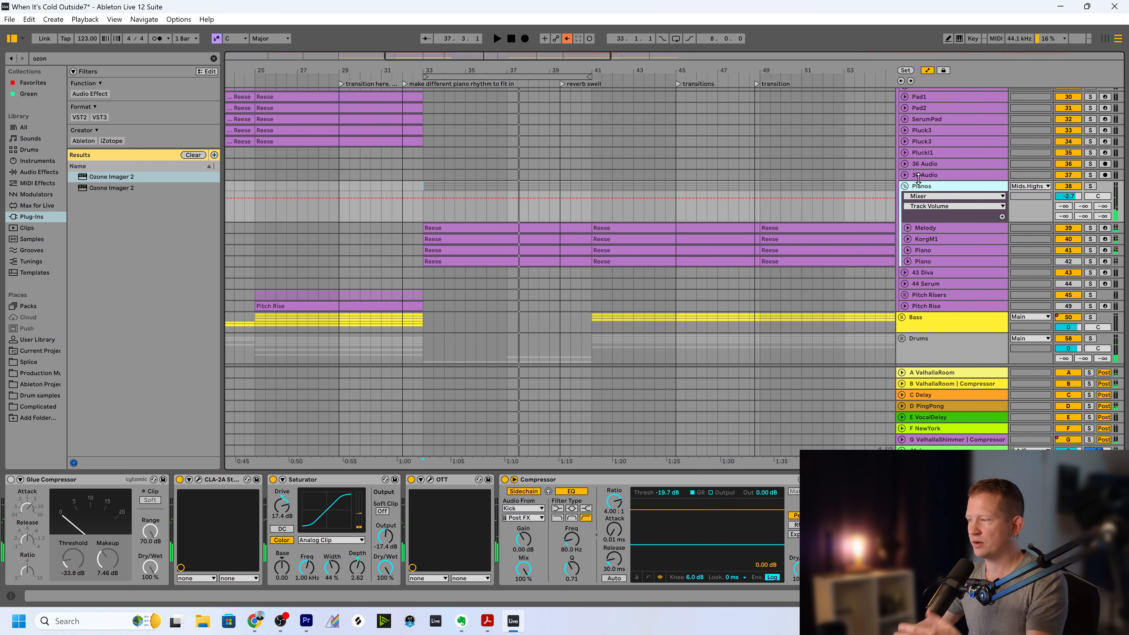
pyautogui.click(905, 186)
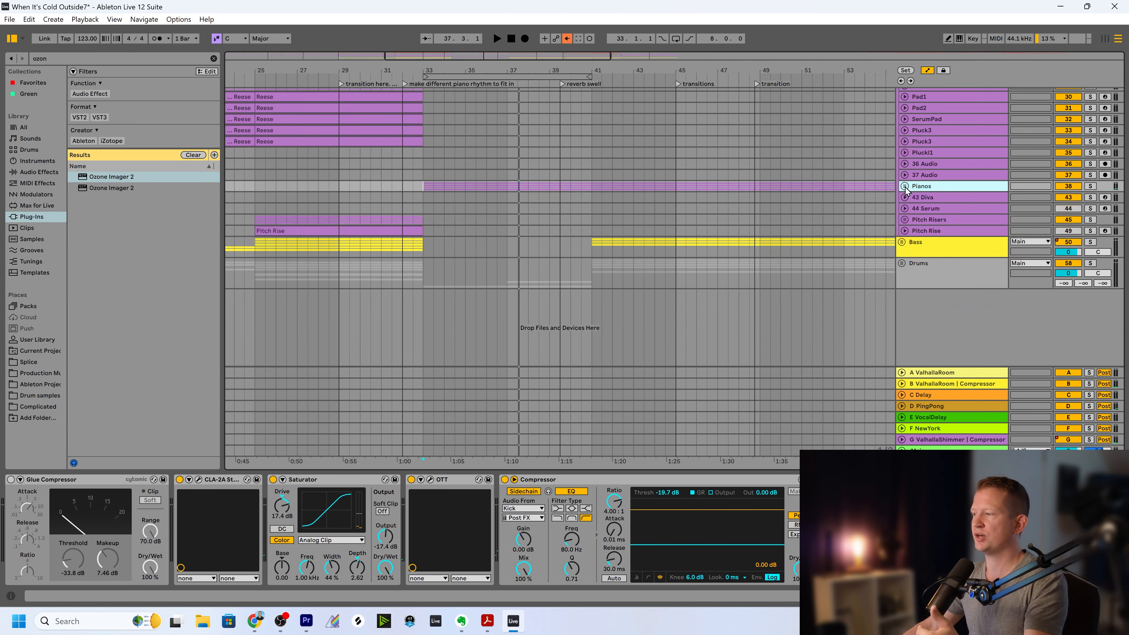
pyautogui.scroll(2, 756, 285)
pyautogui.scroll(3, 729, 334)
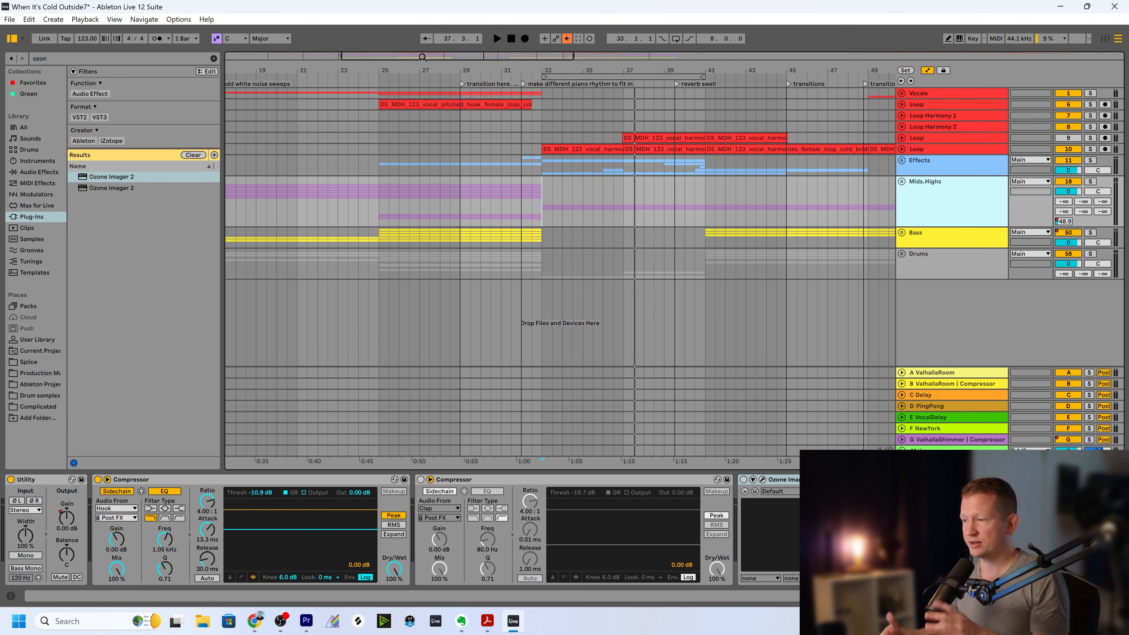